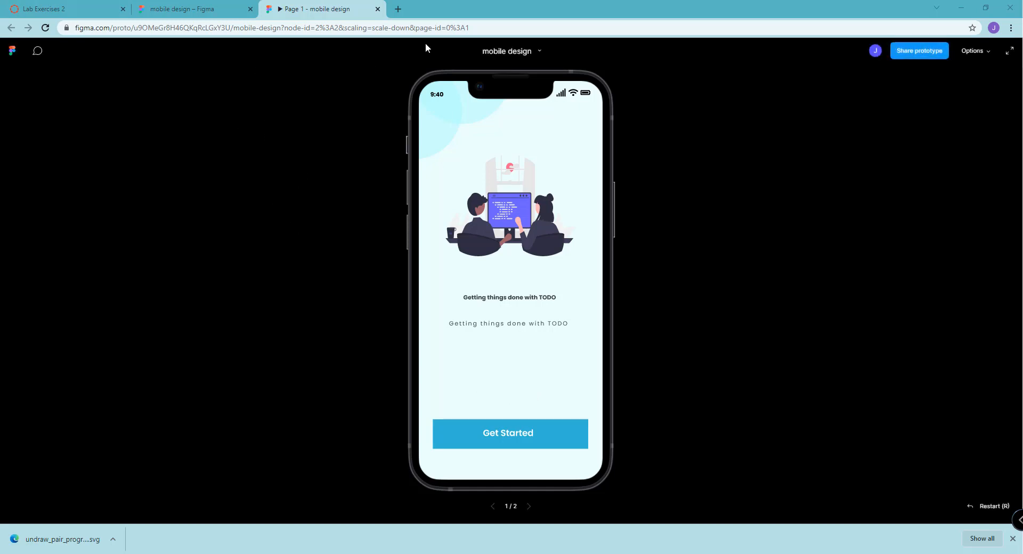
Search the web for "behance" in a new browser tab and open the Behance website
left_click(397, 9)
type("ben")
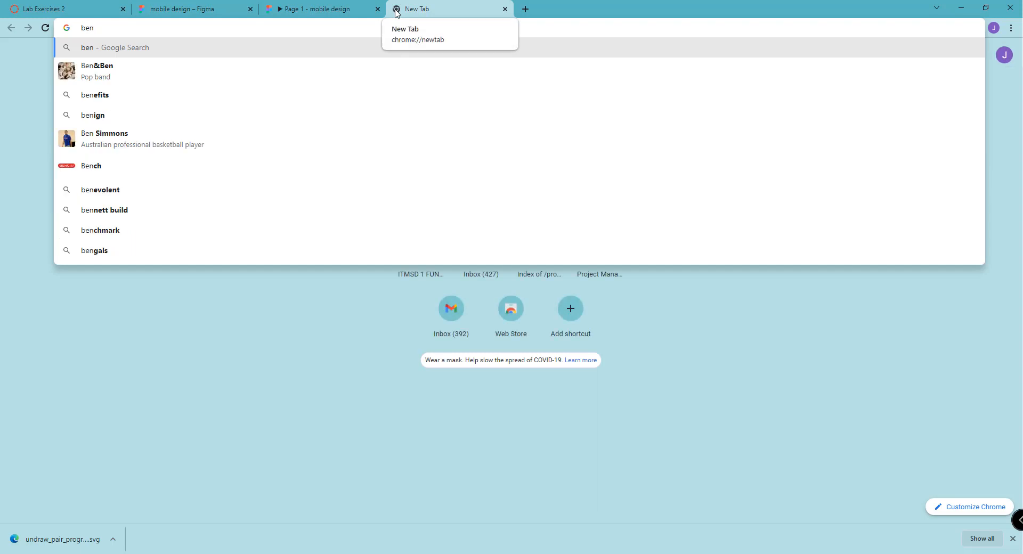
key("BackSpace")
type("hance")
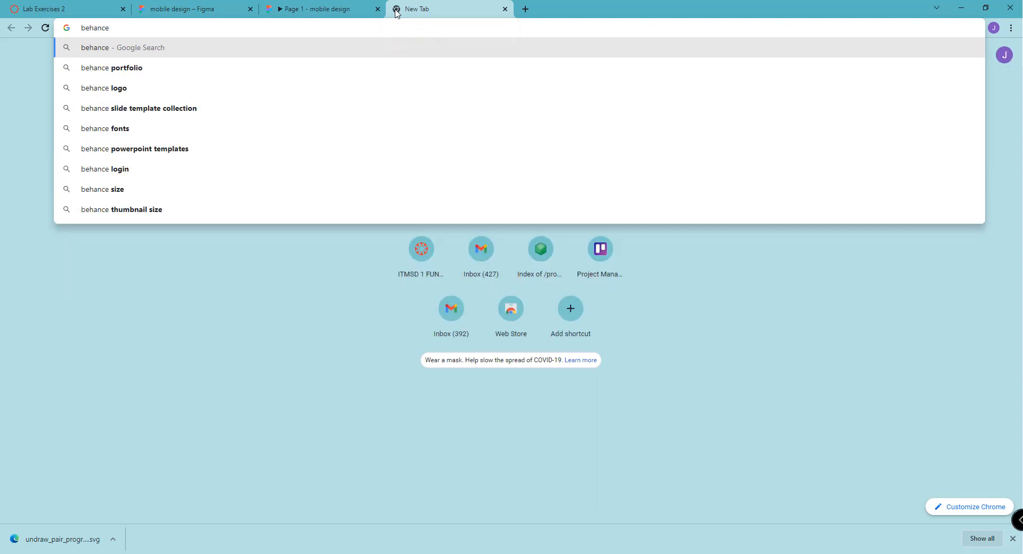
key("Return")
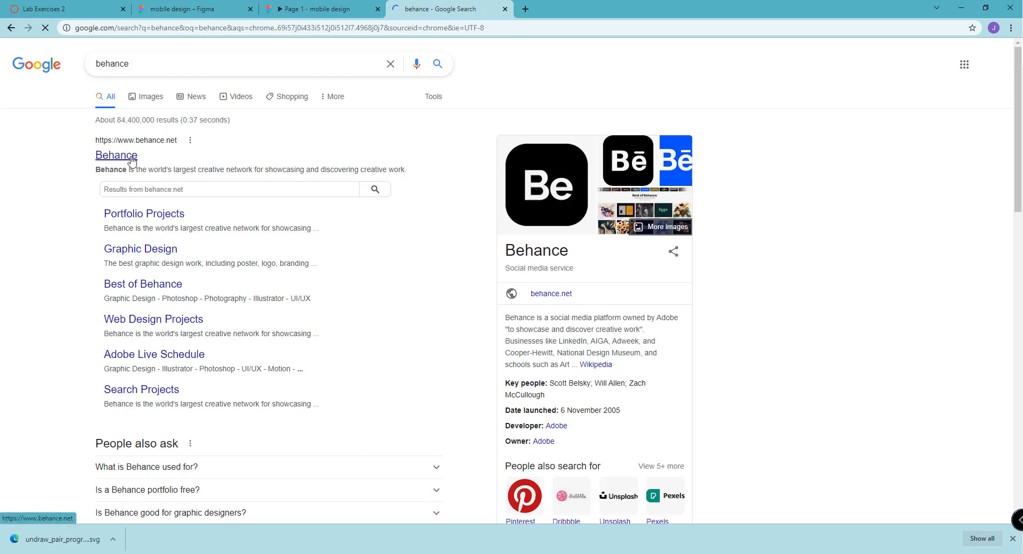
left_click(113, 154)
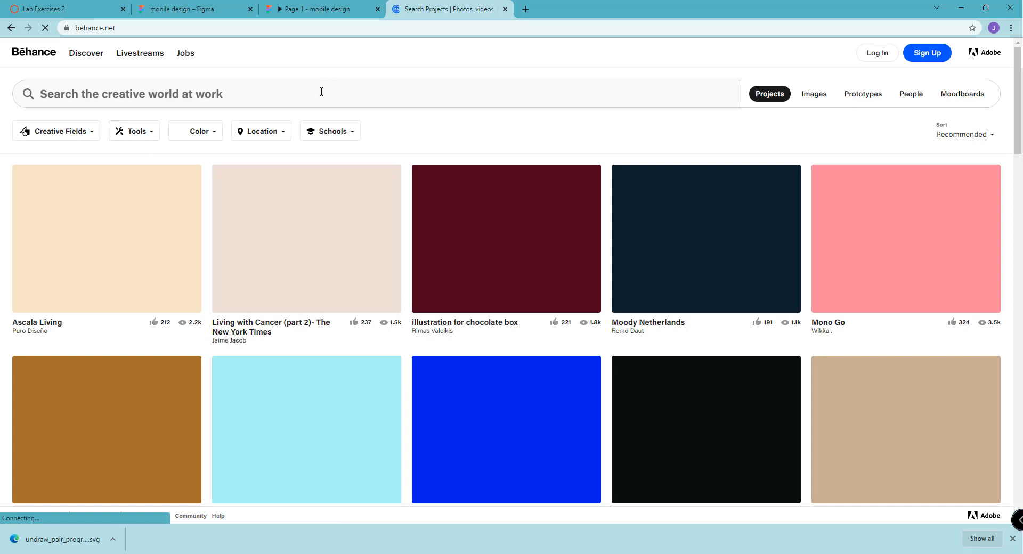
Search Behance for "mobile ui designs"
left_click(321, 92)
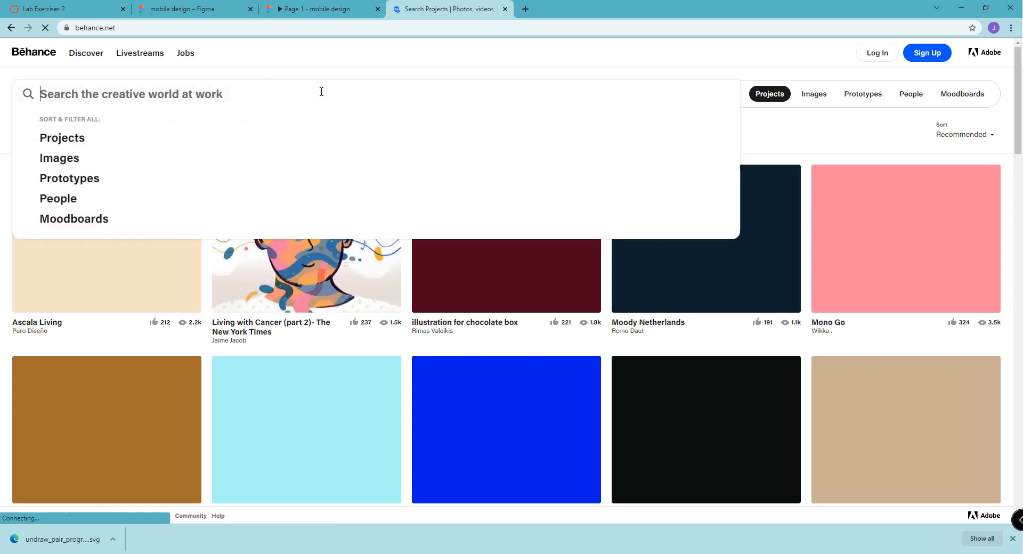
type("mob")
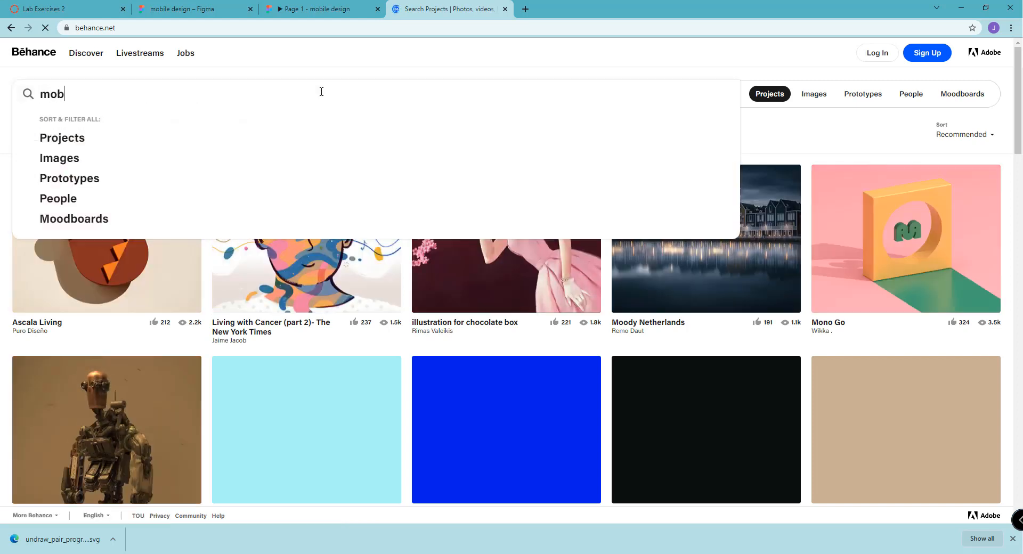
type("ile ui")
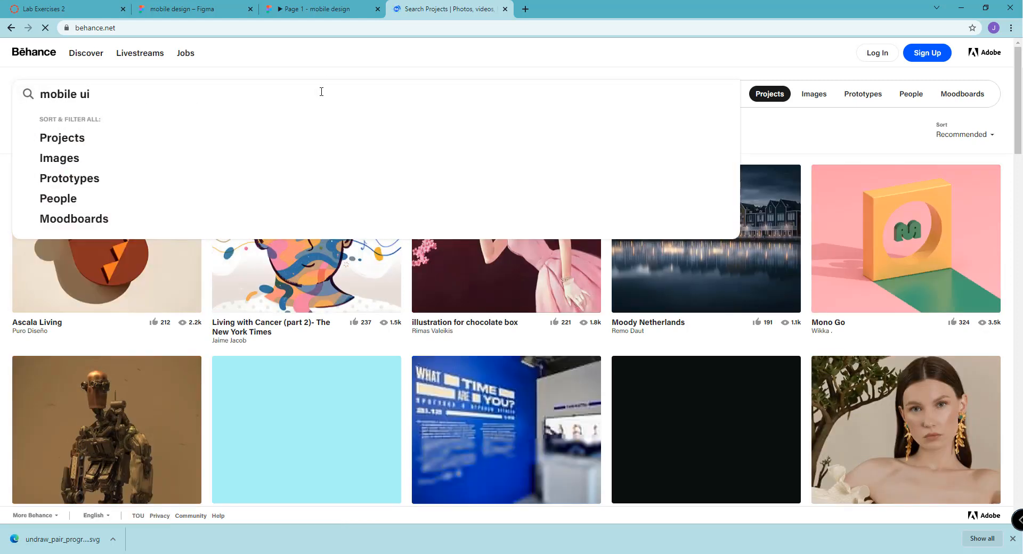
type(" designs")
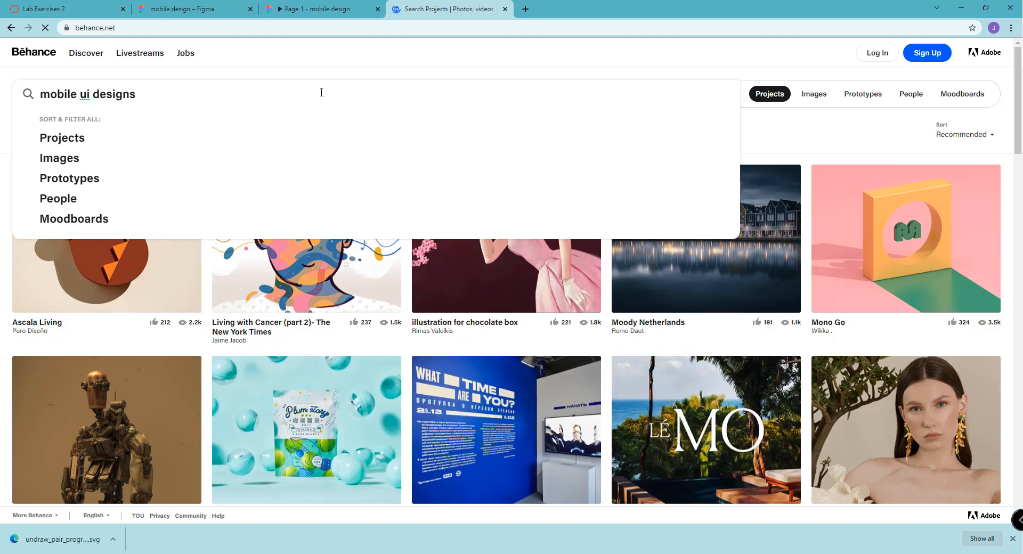
key("Return")
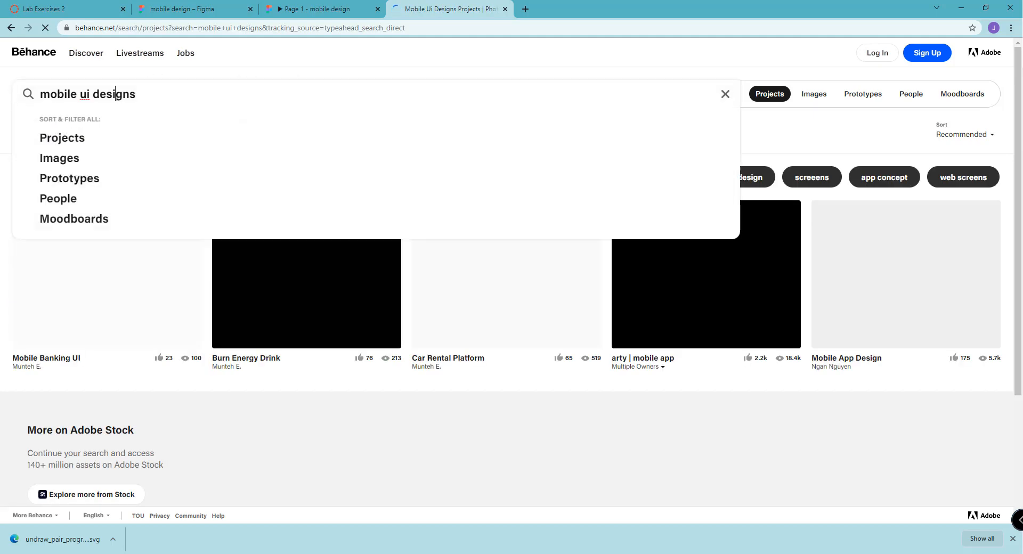
Browse the Behance project results and examine the mobile app design thumbnails for inspiration
scroll(600, 109, "down", 3)
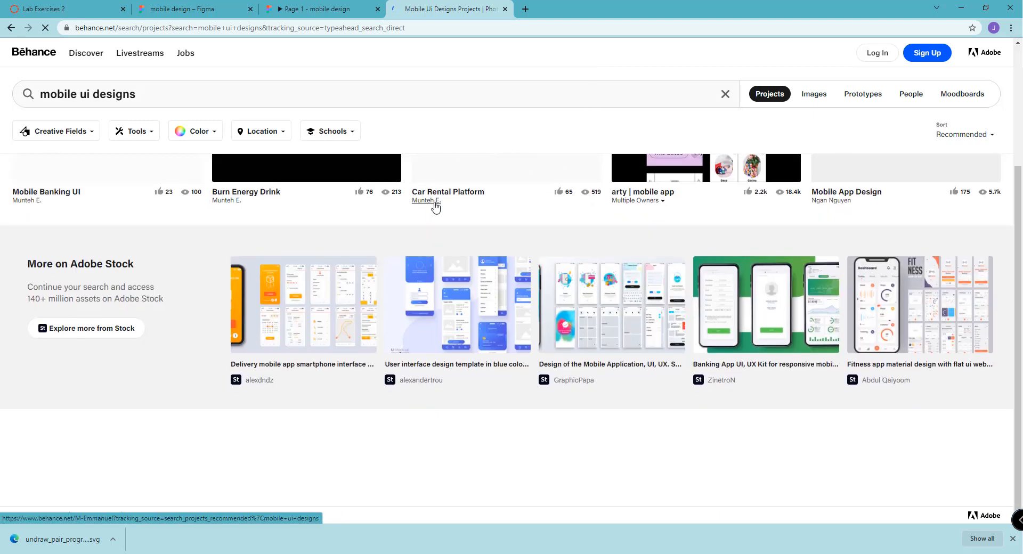
scroll(434, 206, "up", 3)
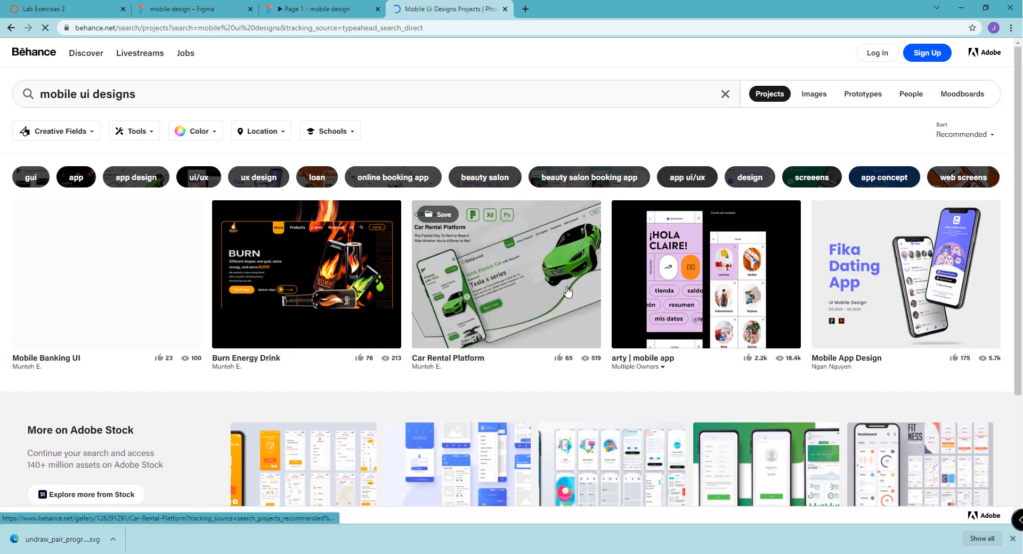
scroll(565, 290, "down", 2)
scroll(418, 280, "down", 2)
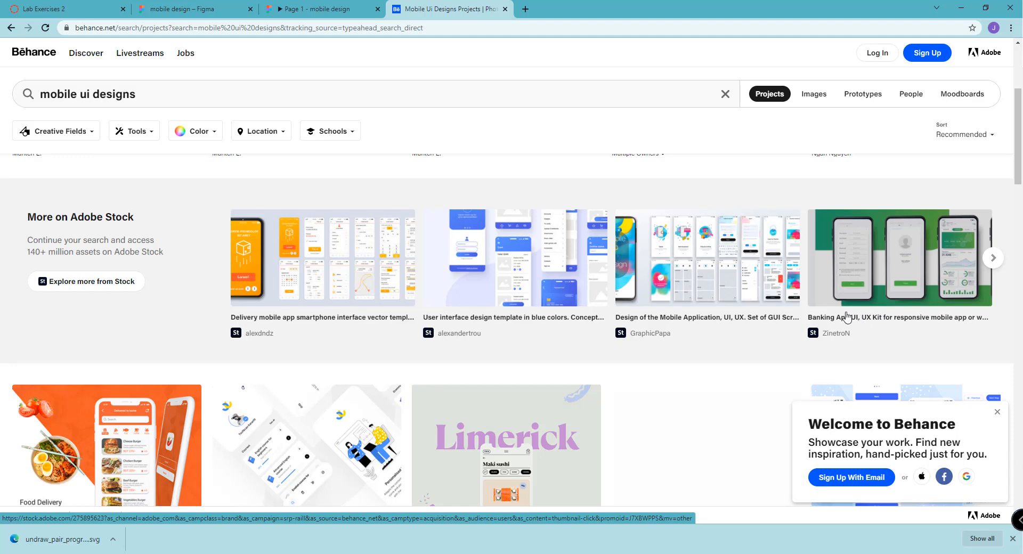
scroll(776, 312, "down", 1)
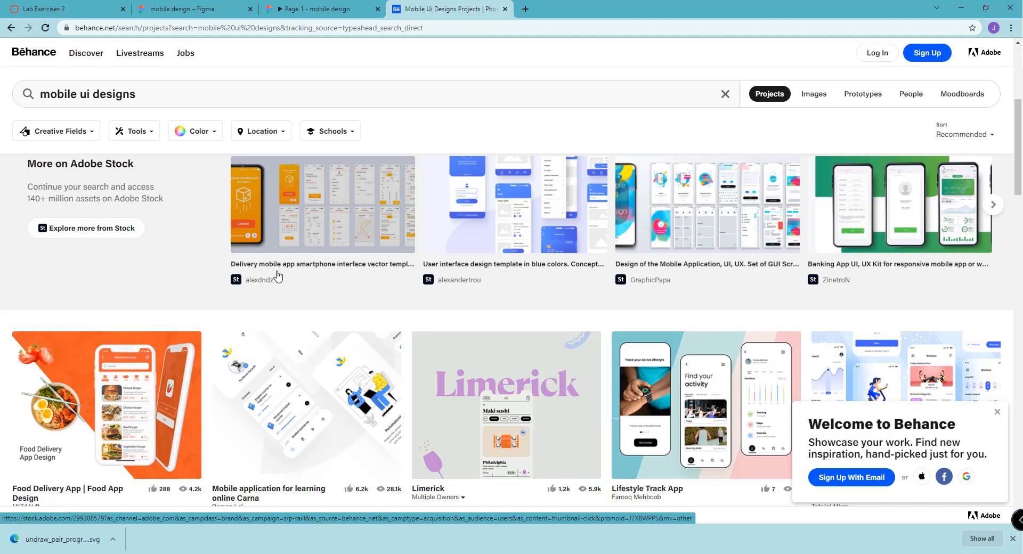
scroll(280, 267, "down", 7)
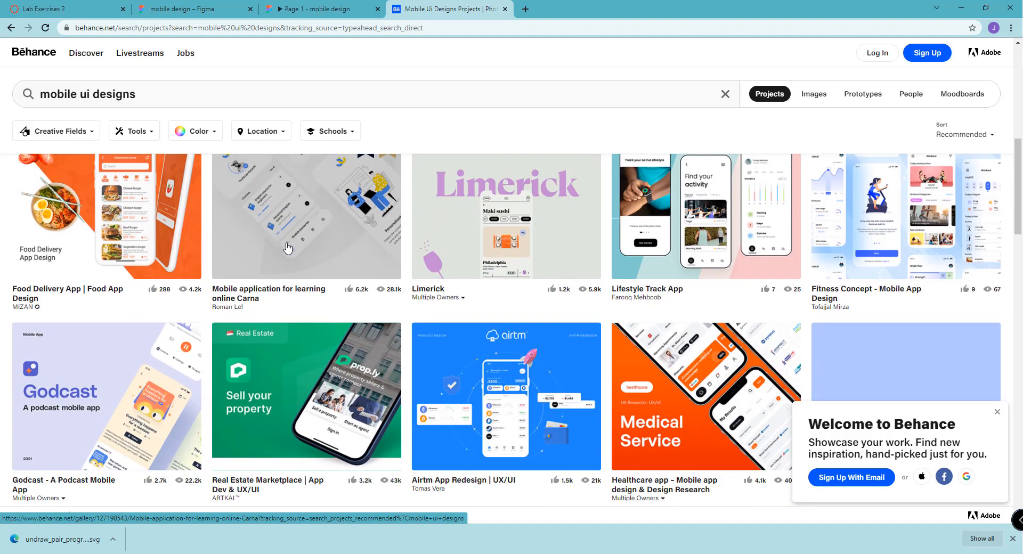
scroll(285, 247, "down", 6)
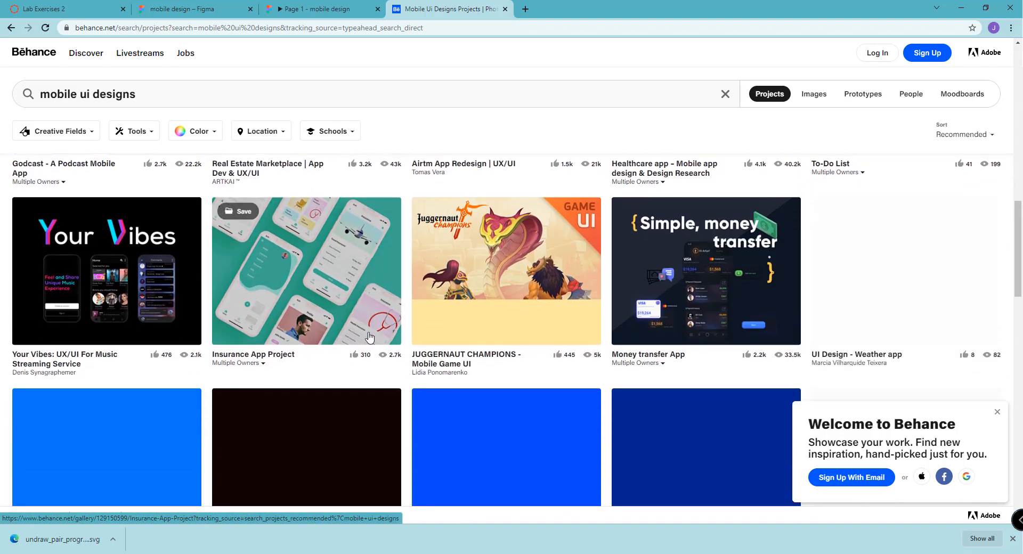
scroll(368, 329, "down", 3)
scroll(687, 304, "up", 9)
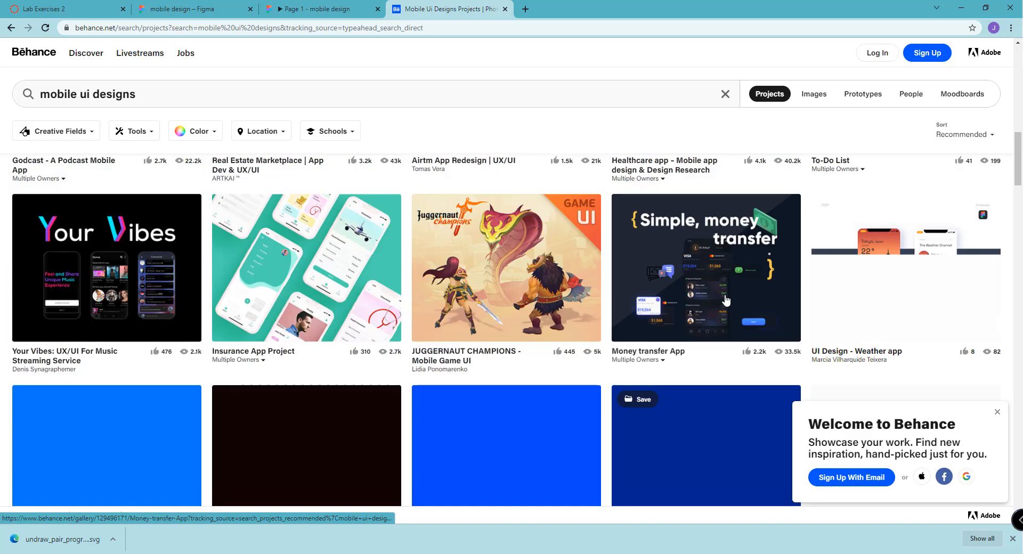
scroll(796, 282, "down", 3)
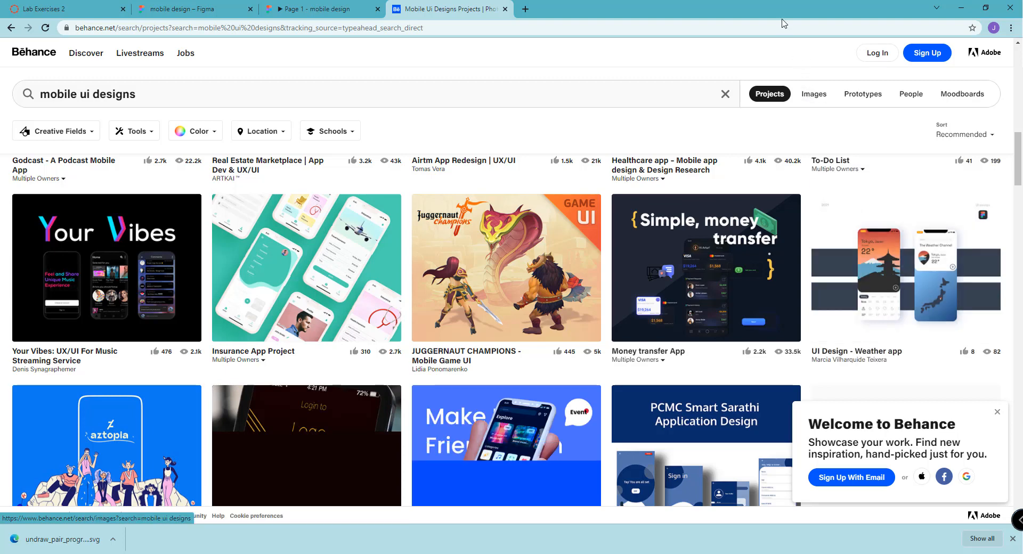
Search the web for "dribbble" in another new browser tab and open the Dribbble website
left_click(525, 8)
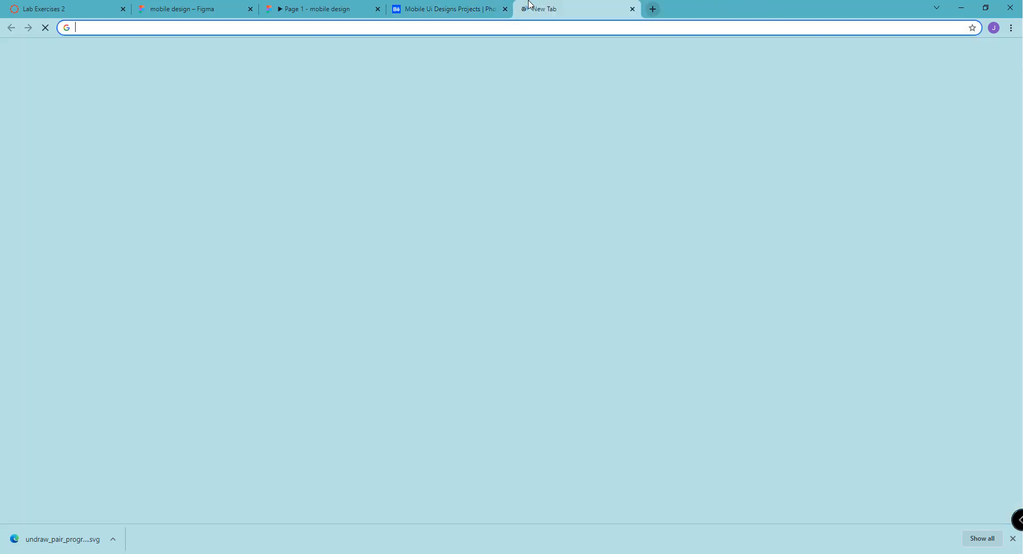
type("dri")
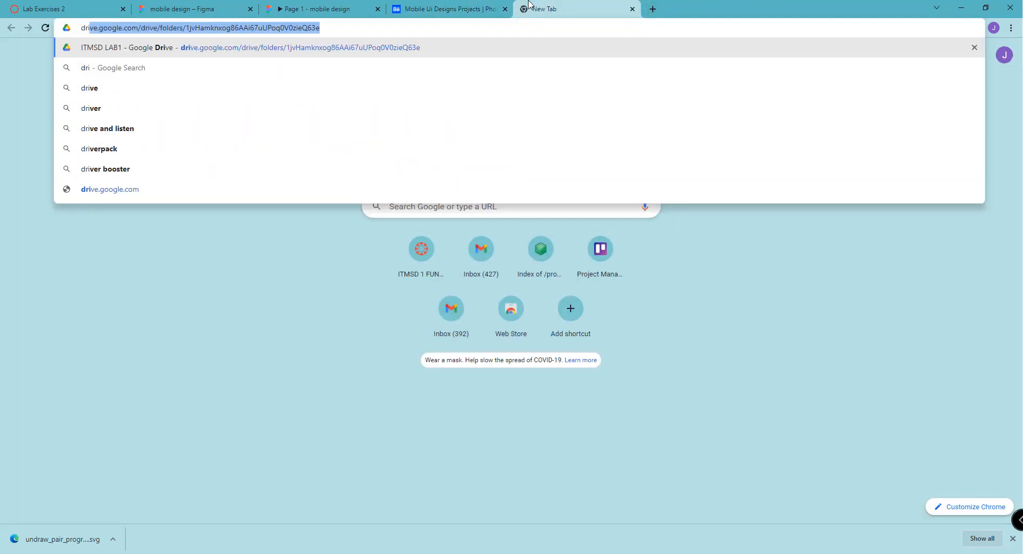
type("bb")
key("Return")
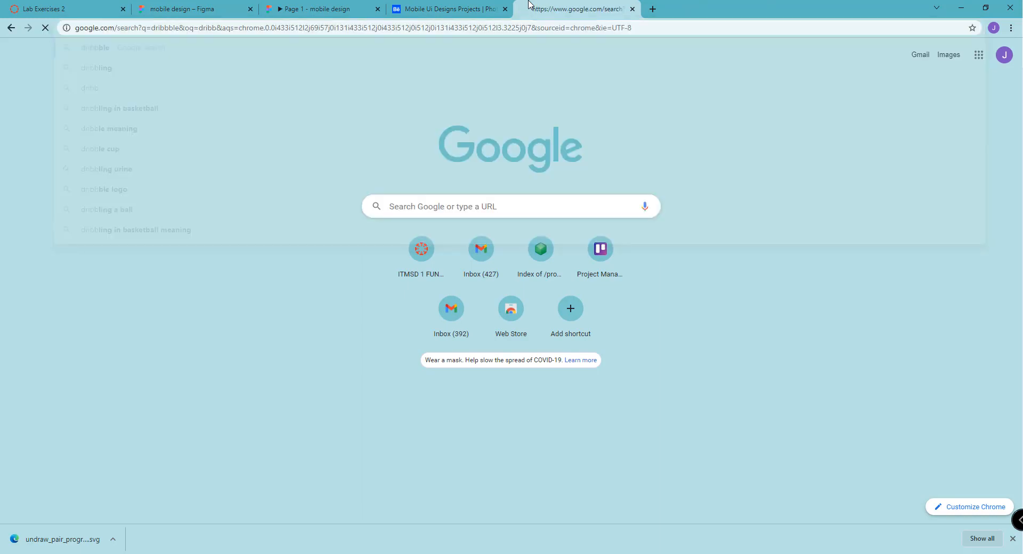
left_click(222, 161)
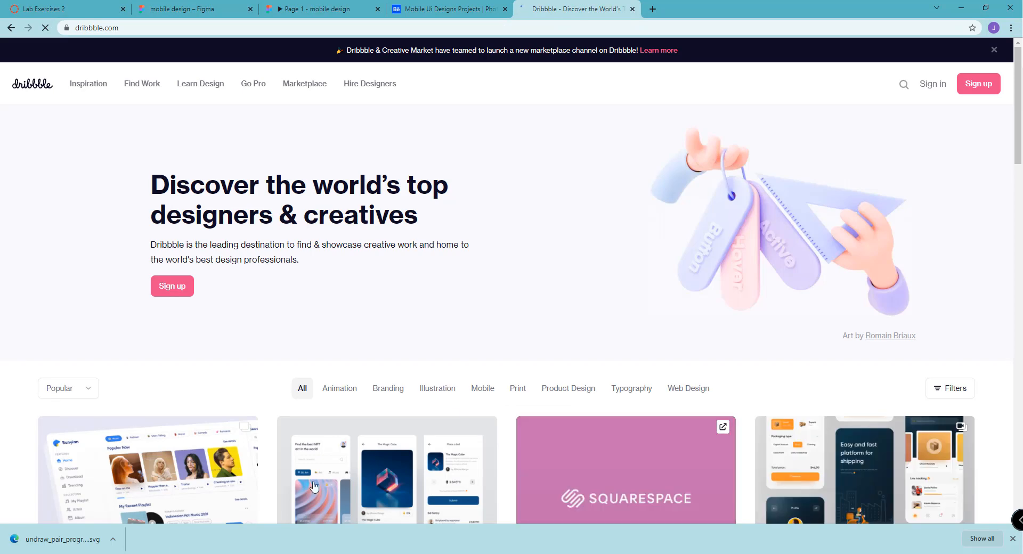
Look through Dribbble's popular shots and open the Crypto exchange mobile design
scroll(586, 251, "down", 3)
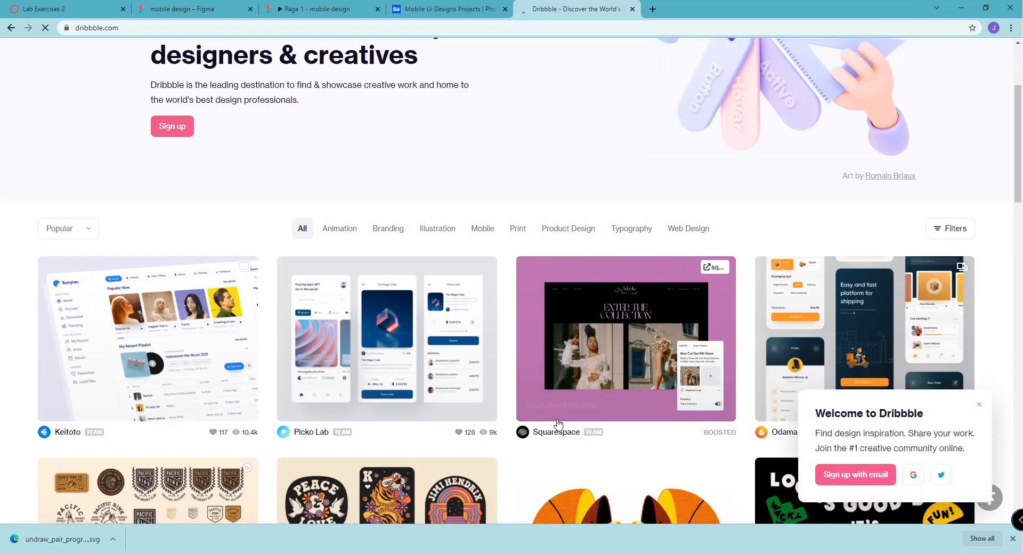
scroll(443, 431, "down", 3)
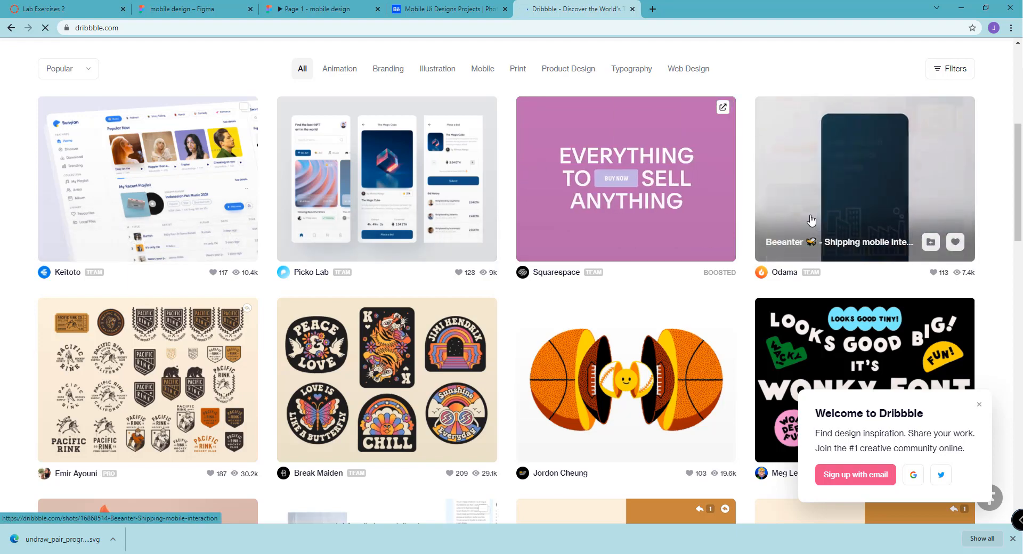
scroll(811, 220, "down", 7)
scroll(811, 219, "down", 4)
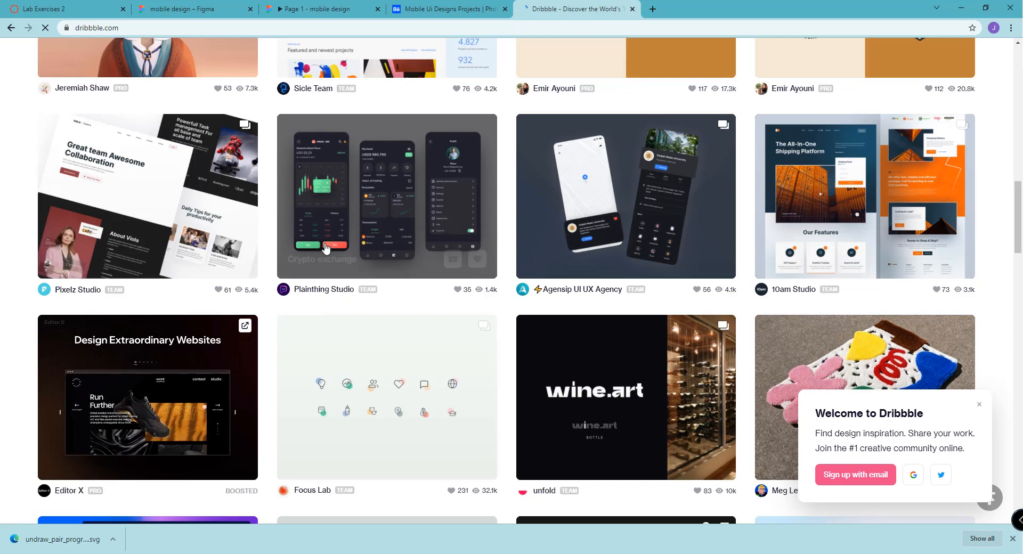
left_click(335, 228)
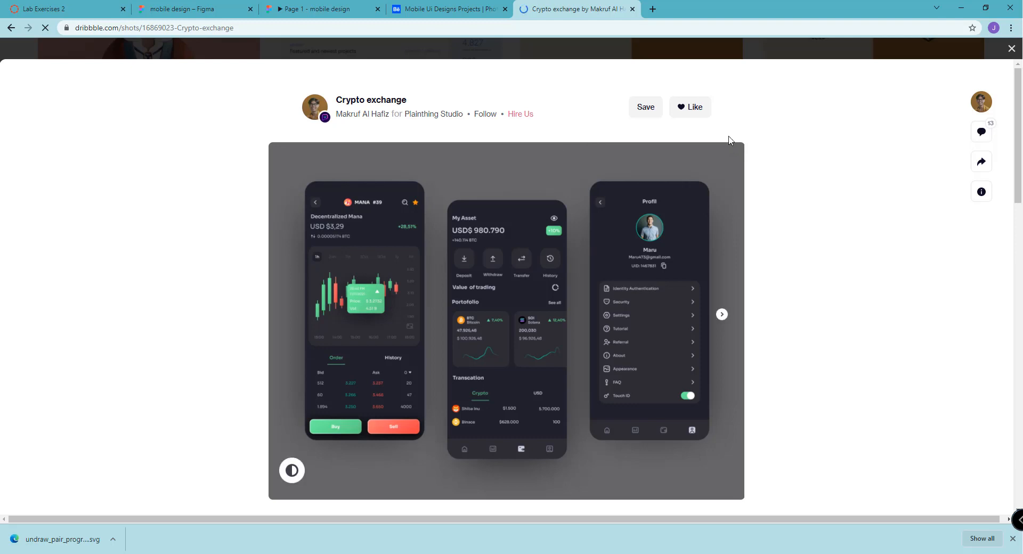
Search the web for "pinterest" in another new browser tab, open the Pinterest website and dismiss the tab-grouping tip
left_click(656, 8)
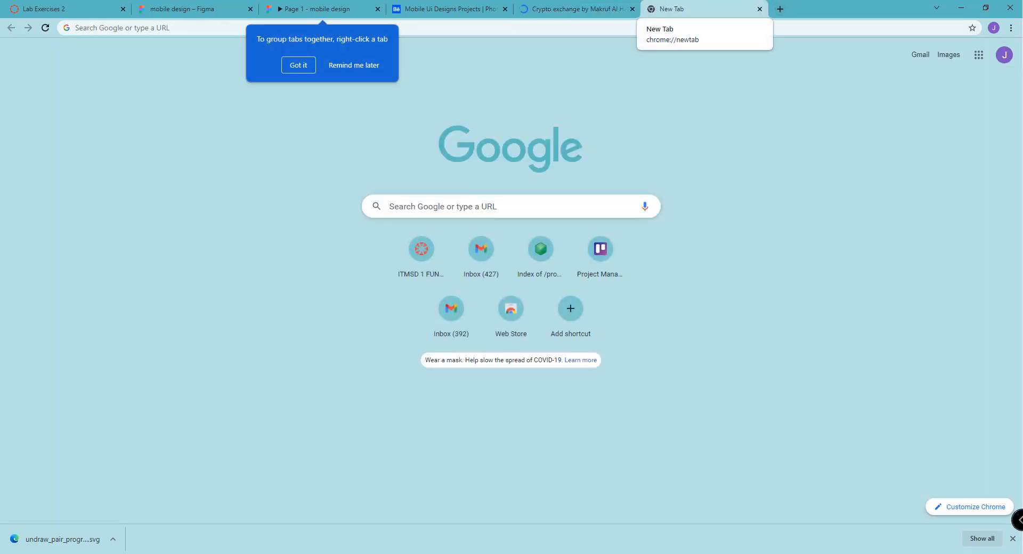
left_click(469, 29)
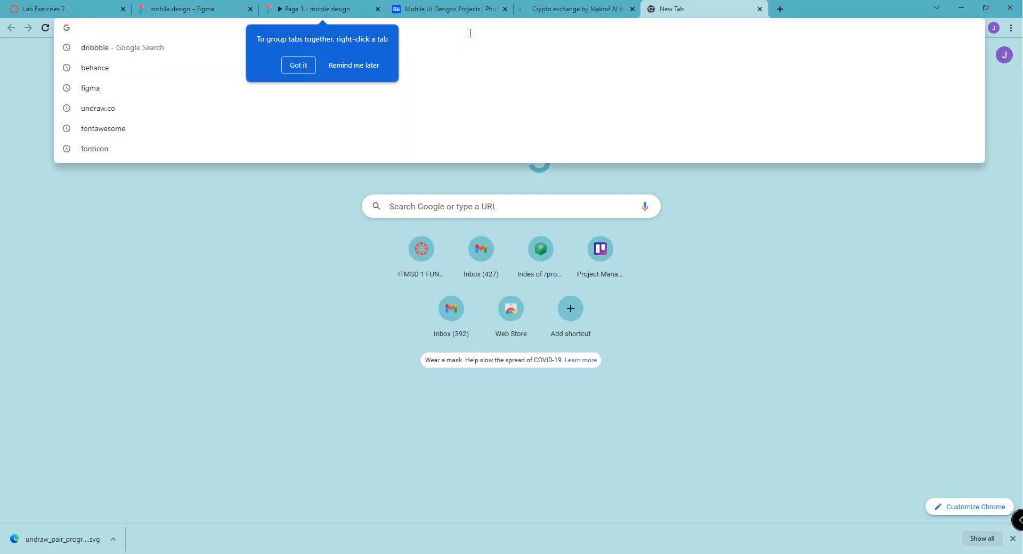
type("pintere")
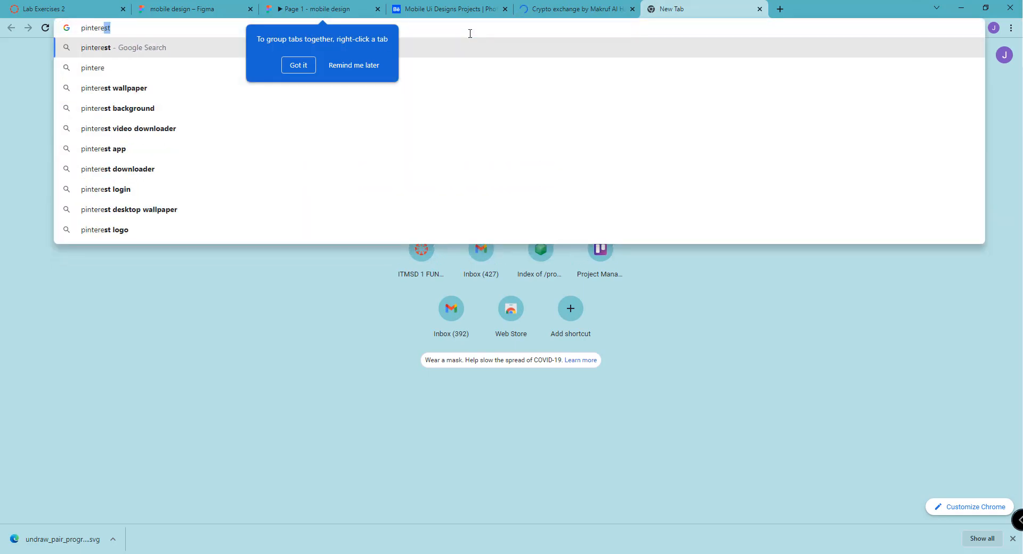
type("s")
key("Return")
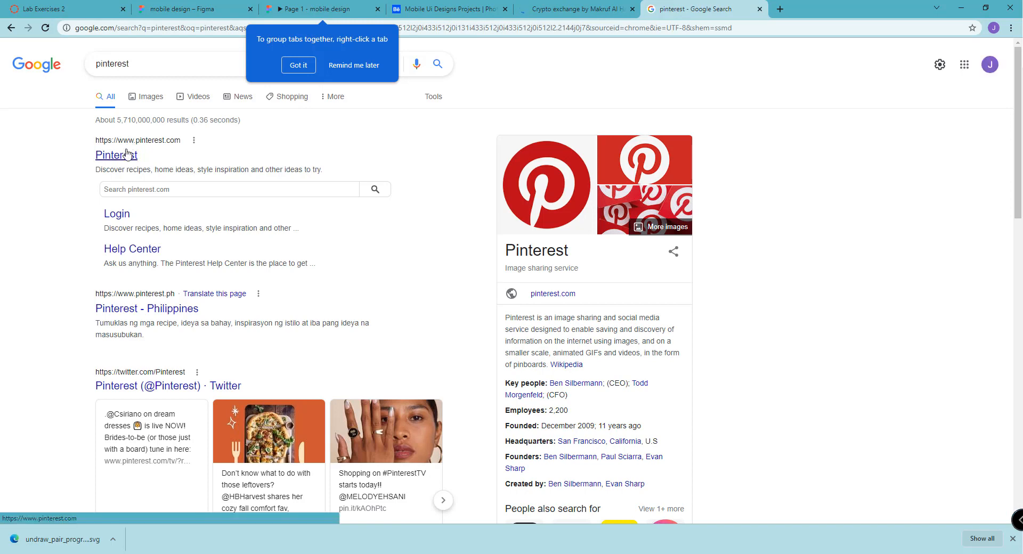
left_click(127, 155)
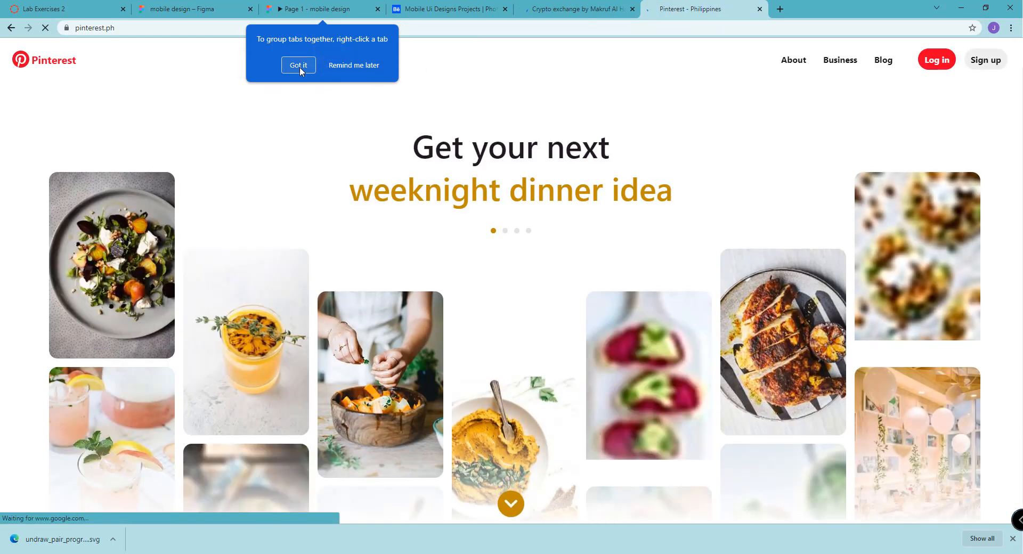
left_click(299, 65)
left_click(573, 10)
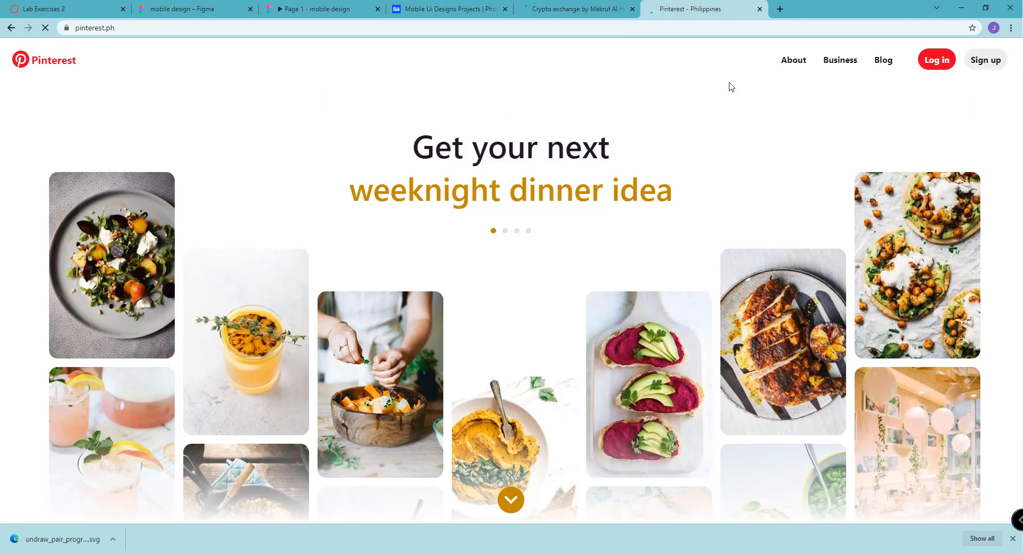
Look through the Pinterest landing page's idea images and its sign-up form
scroll(515, 170, "down", 2)
scroll(515, 171, "down", 10)
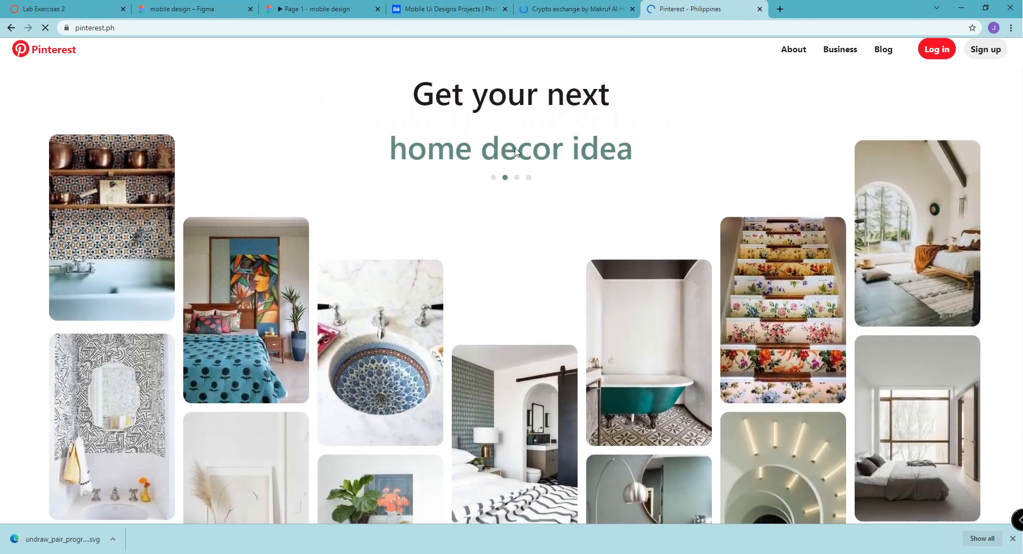
scroll(865, 170, "up", 3)
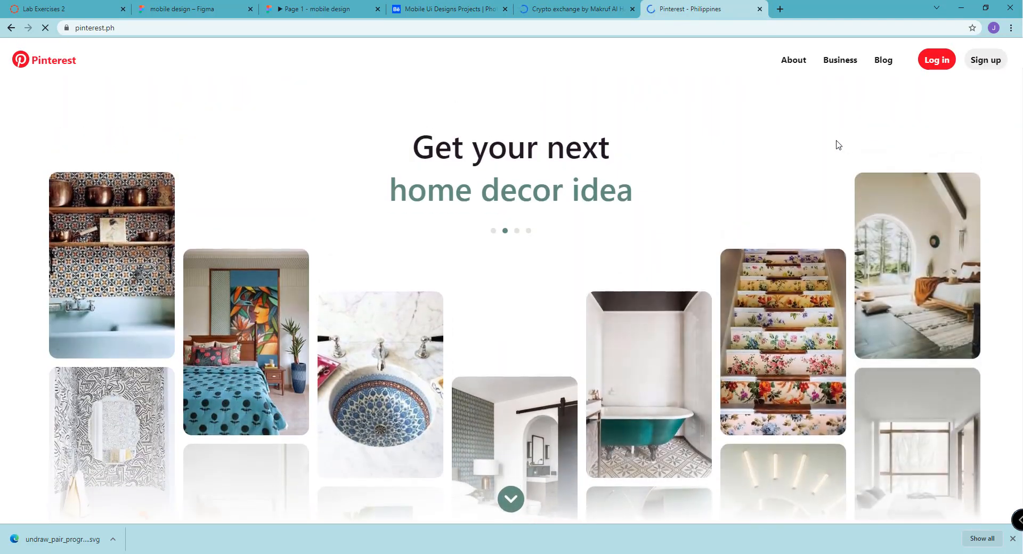
scroll(831, 139, "down", 3)
scroll(781, 223, "down", 6)
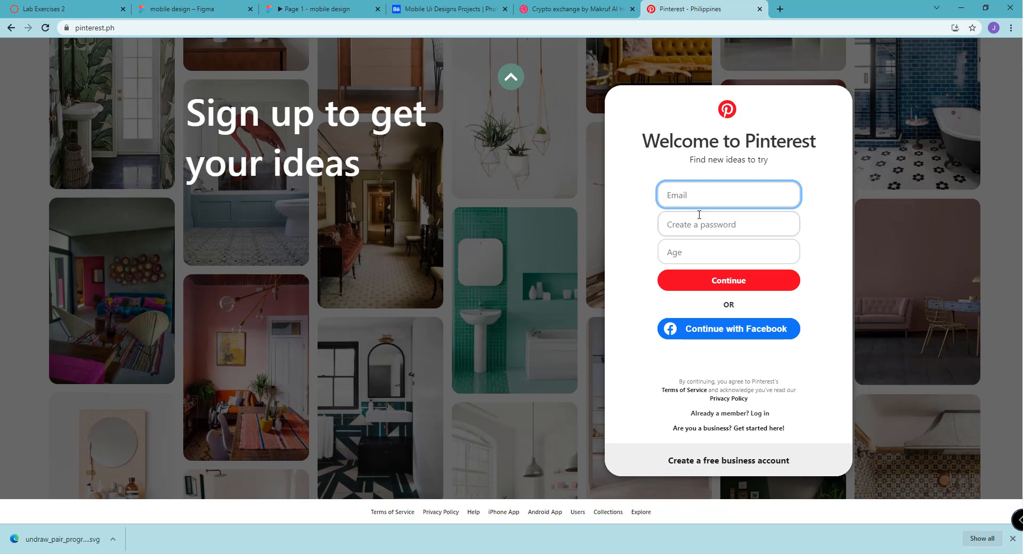
scroll(831, 231, "up", 2)
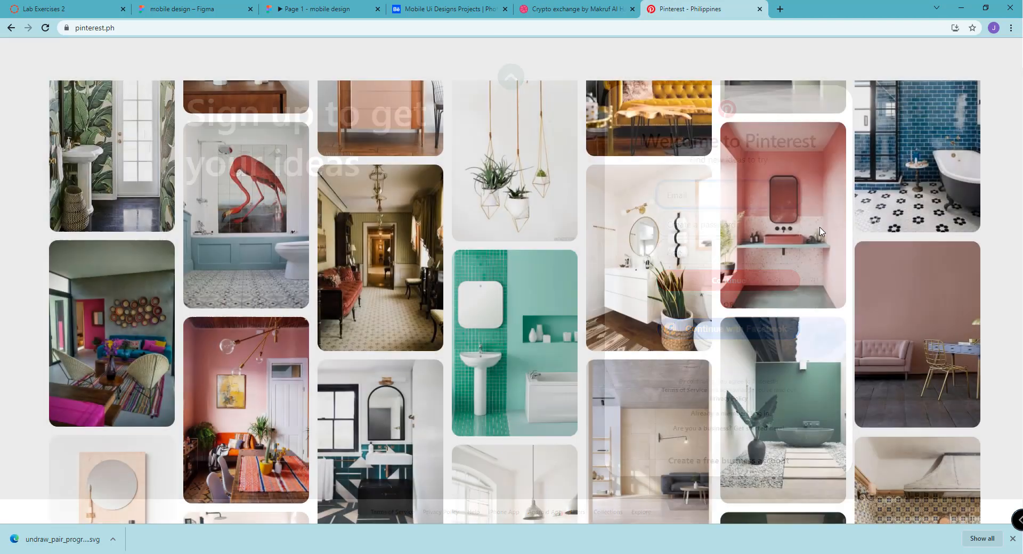
Switch back to the "mobile design" file in Figma and create a new design file from it
scroll(809, 226, "up", 3)
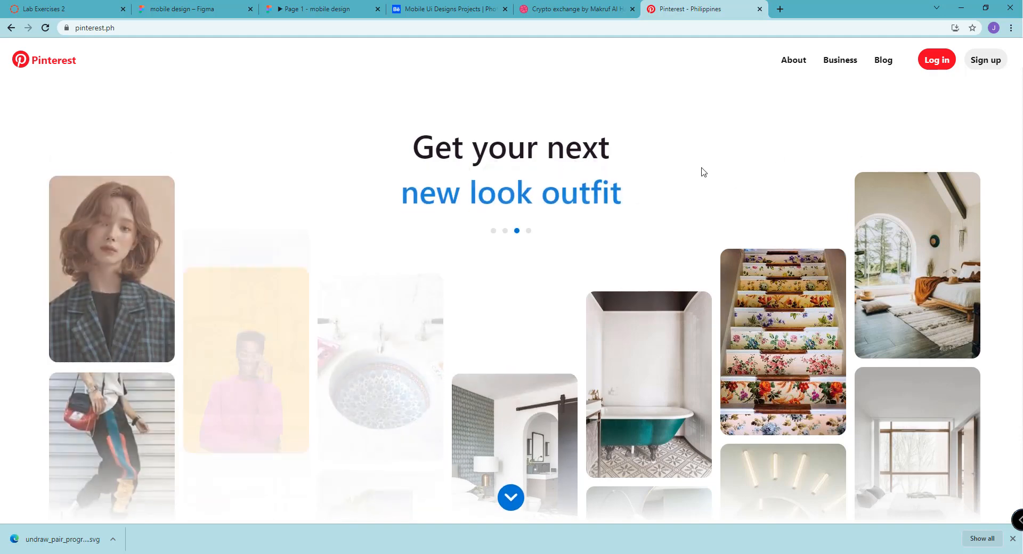
left_click(311, 10)
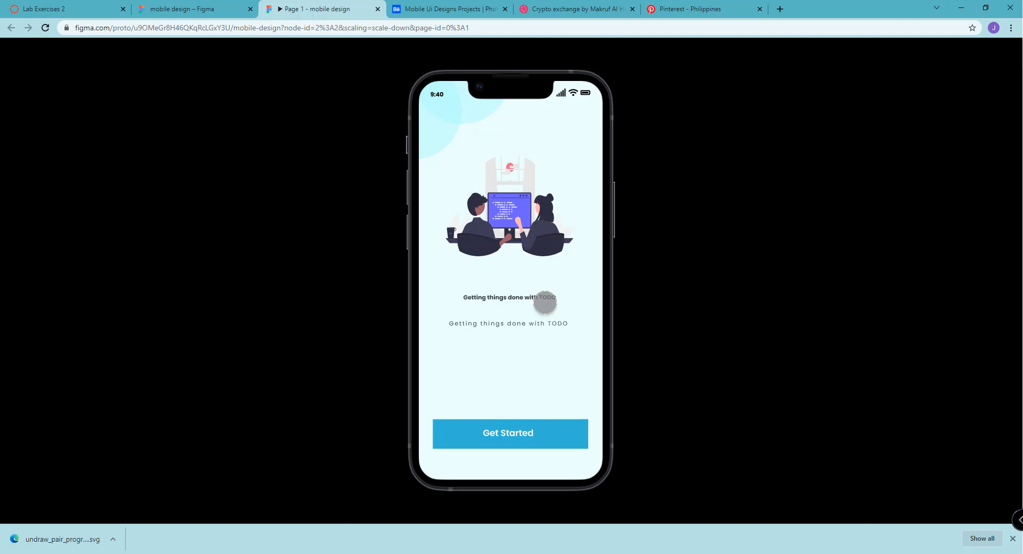
left_click(155, 10)
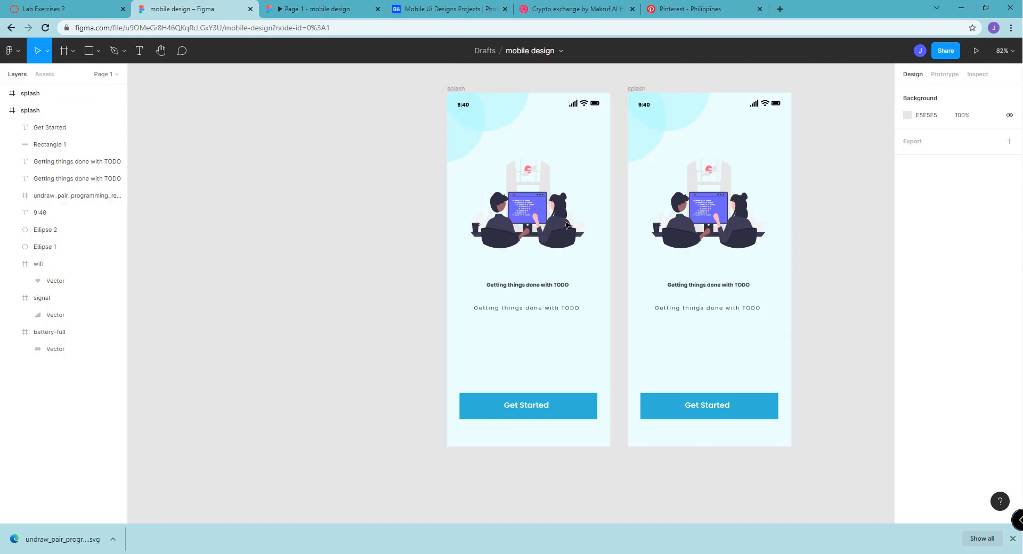
left_click(19, 54)
mouse_move(37, 126)
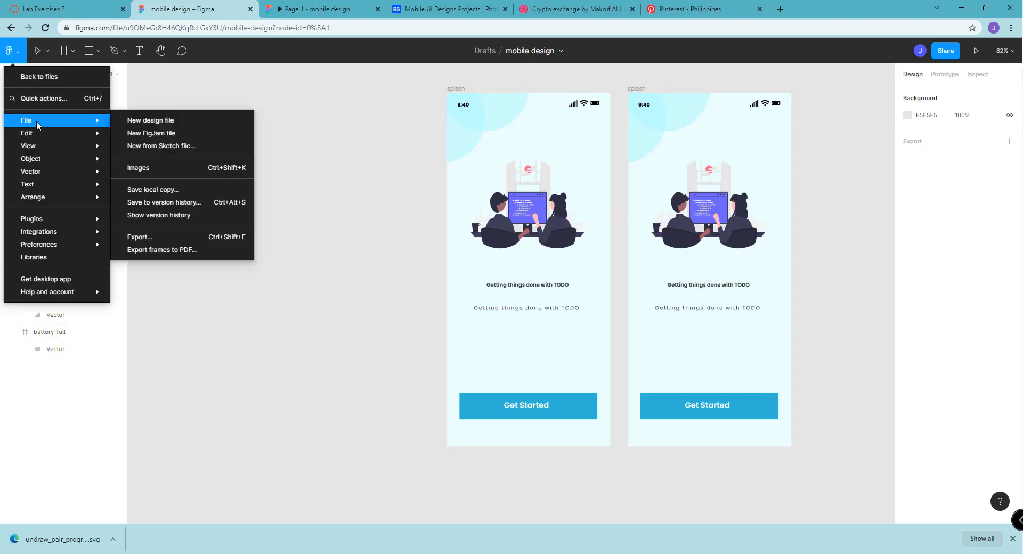
left_click(168, 120)
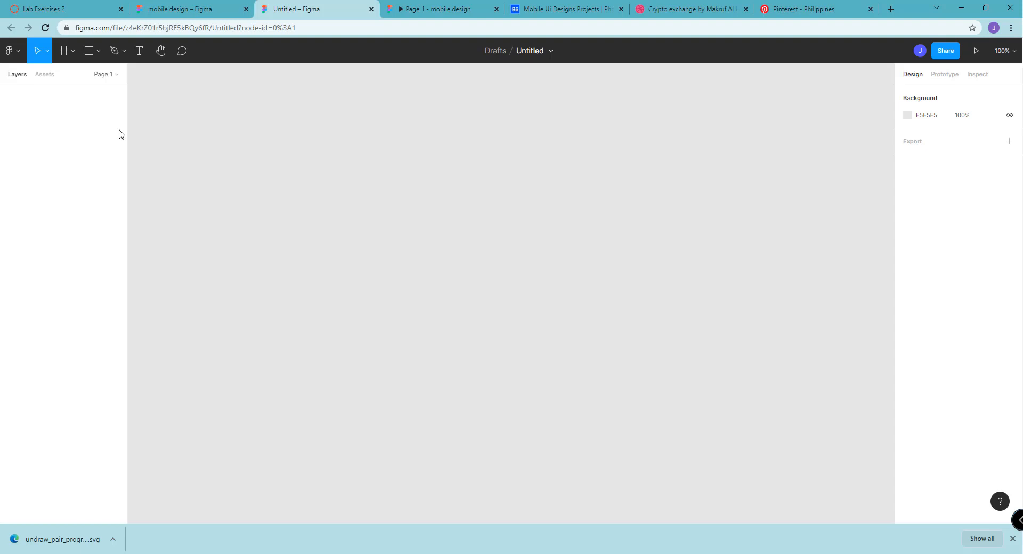
Examine the main menu and the move, frame, shape, pen, text and hand tools in the new design file
left_click(18, 53)
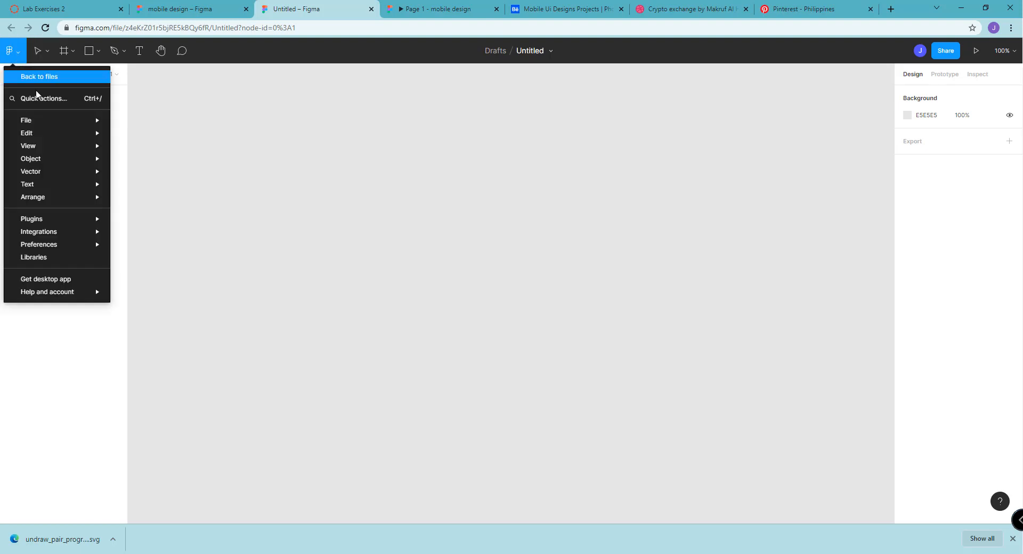
mouse_move(51, 120)
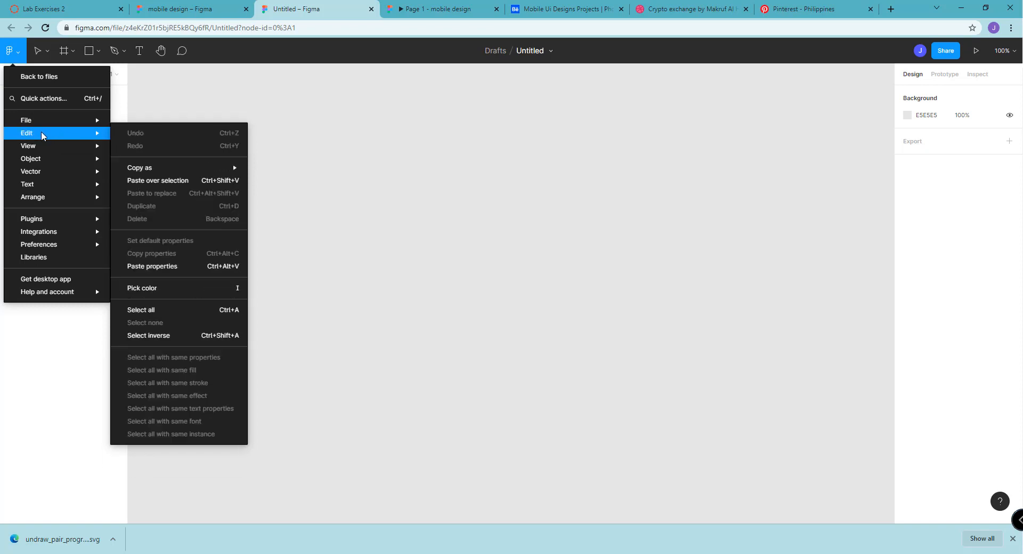
left_click(46, 55)
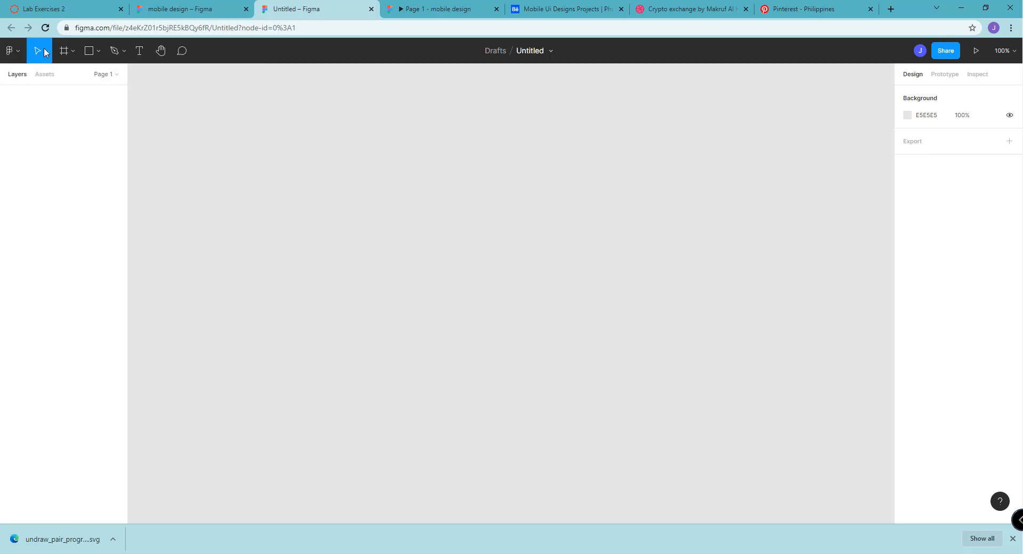
left_click(46, 49)
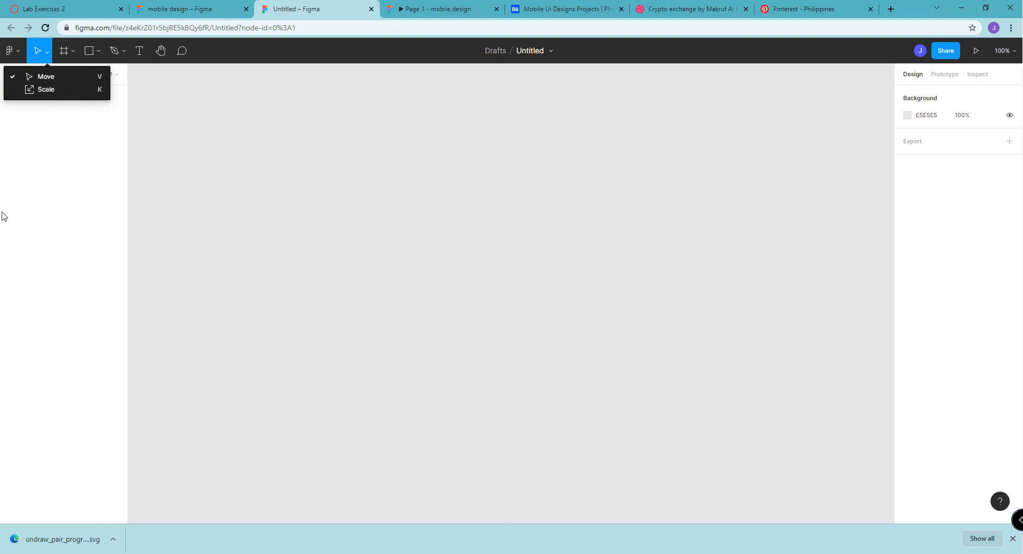
left_click(65, 57)
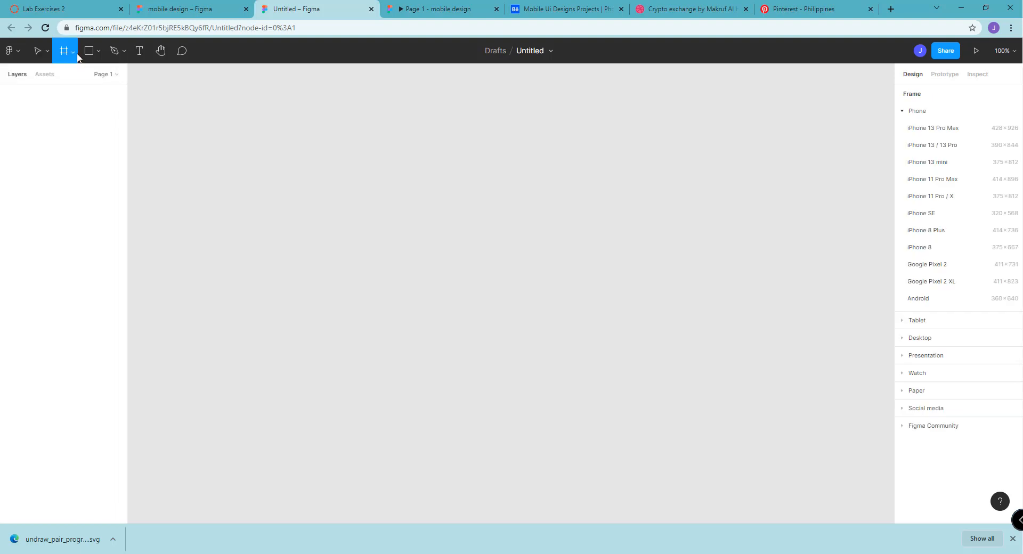
left_click(73, 51)
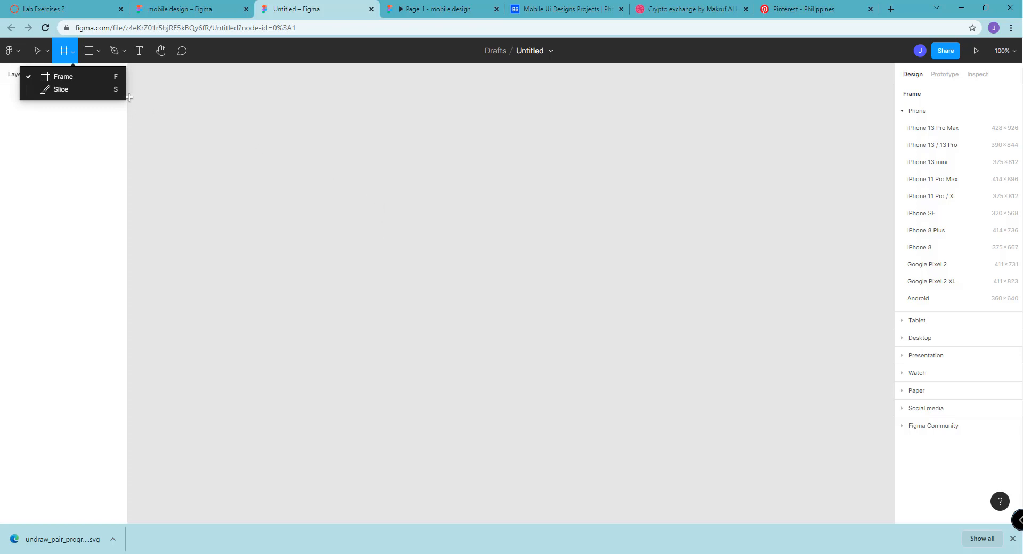
left_click(99, 54)
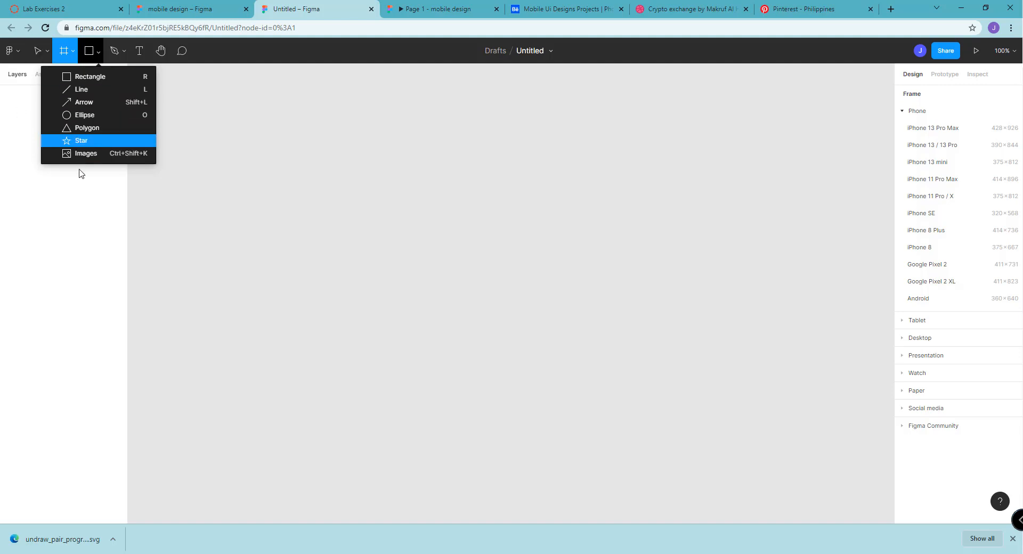
left_click(115, 51)
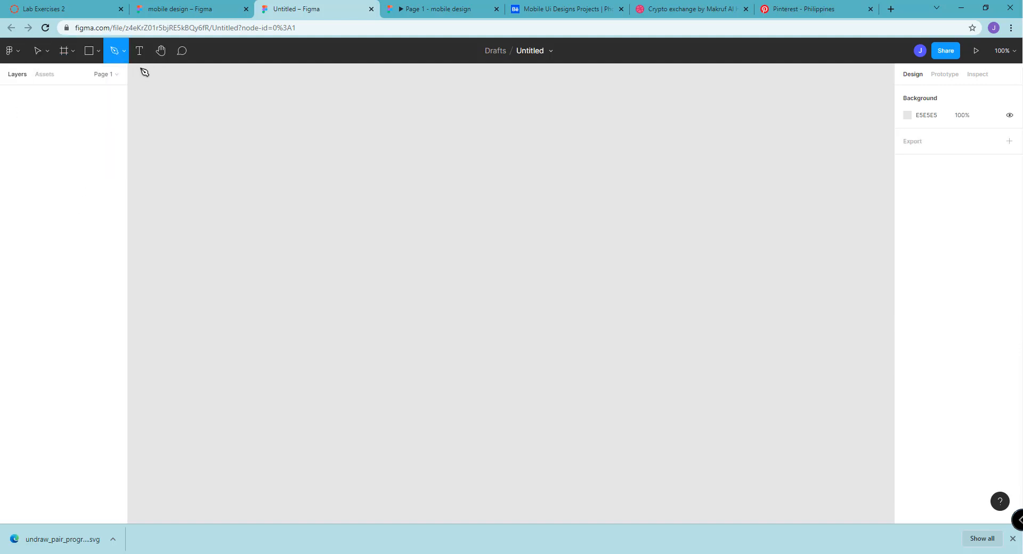
left_click(125, 51)
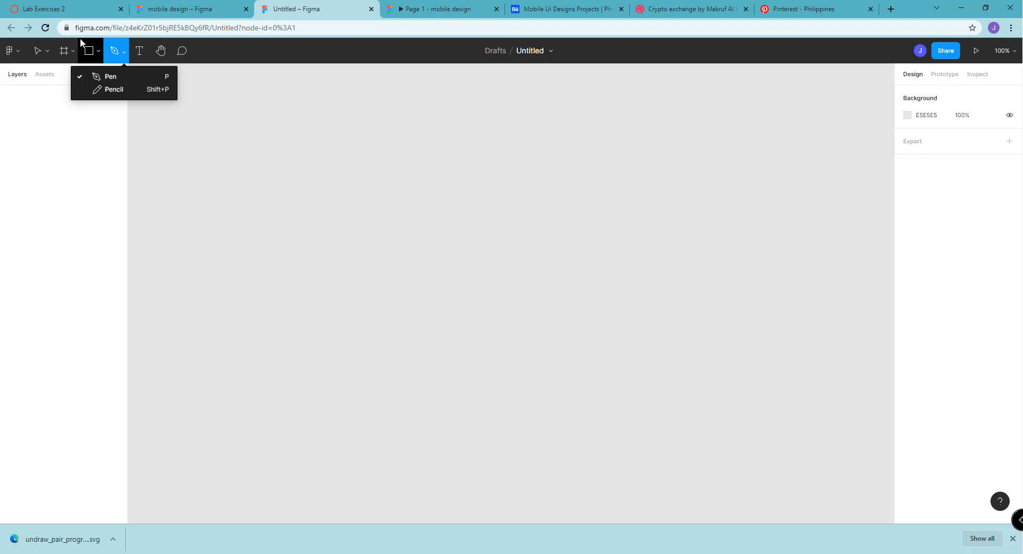
left_click(146, 49)
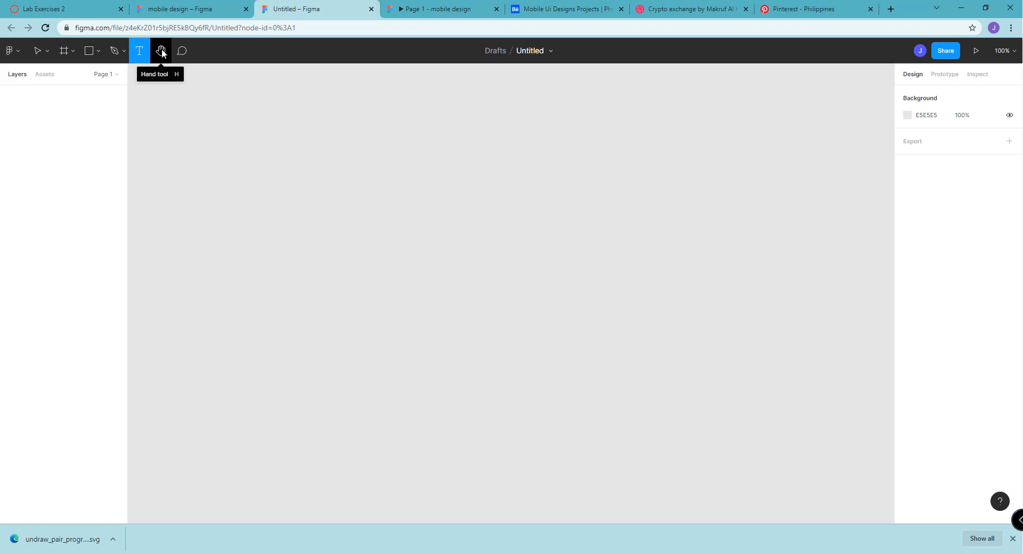
left_click(161, 49)
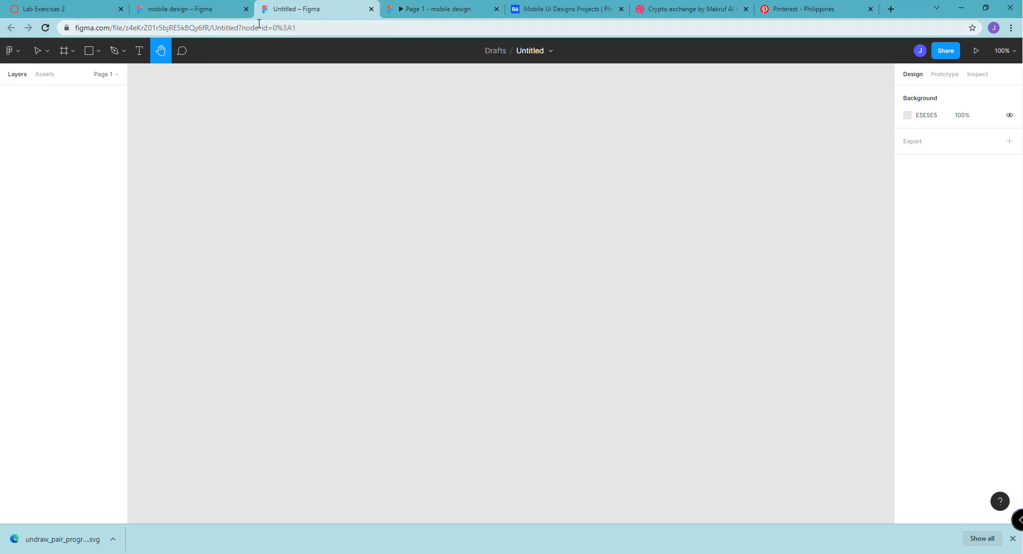
Add a frame to the empty canvas using the iPhone 11 Pro / X phone preset
left_click(73, 52)
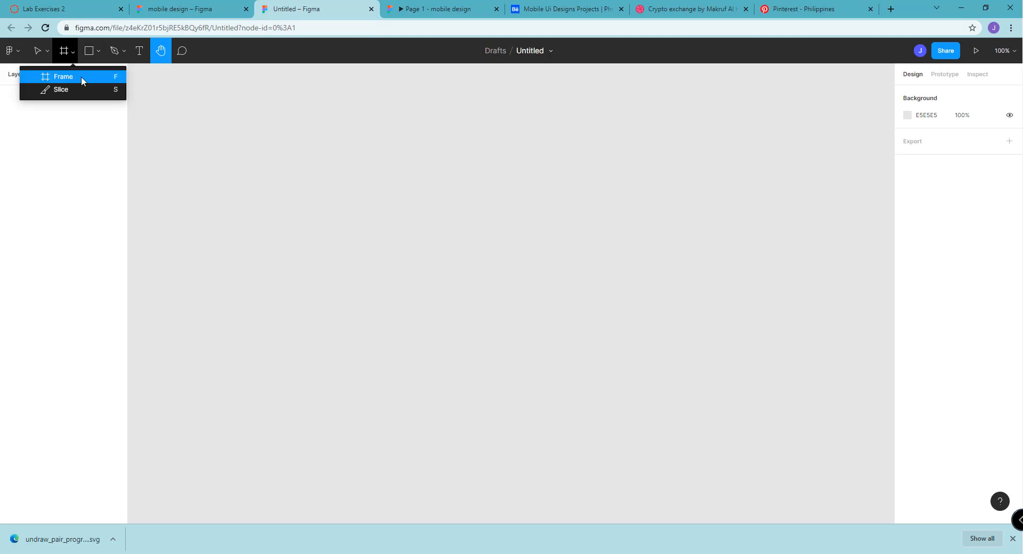
left_click(81, 76)
left_click(71, 51)
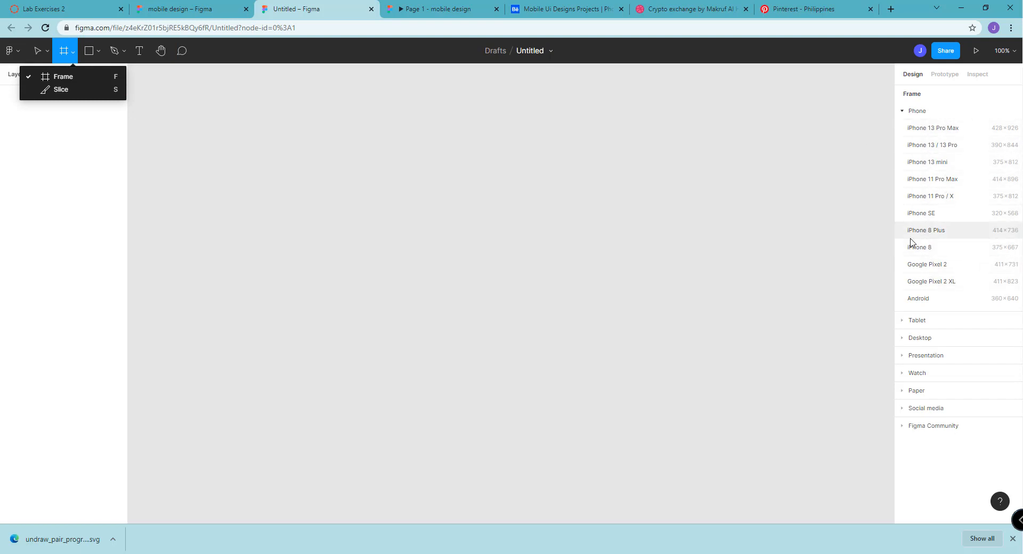
left_click(961, 201)
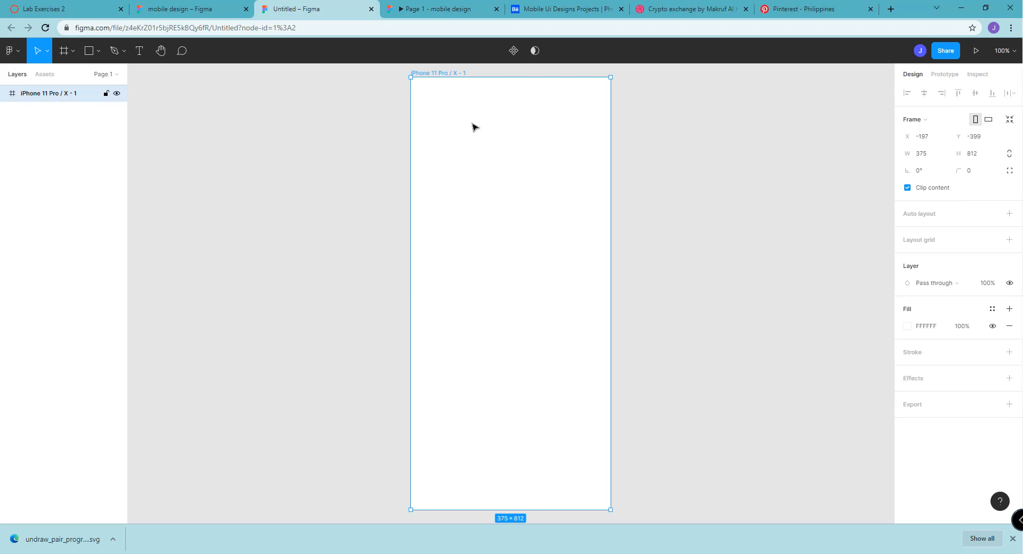
Compare the blank phone frame with the splash screen in the "mobile design" prototype preview
left_click(639, 149)
left_click(543, 169)
left_click(458, 9)
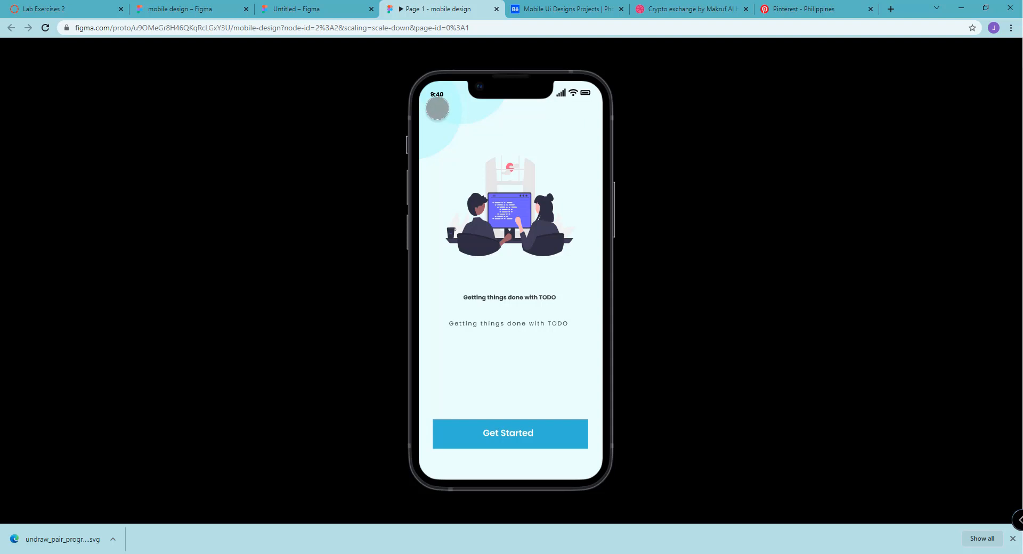
left_click(292, 5)
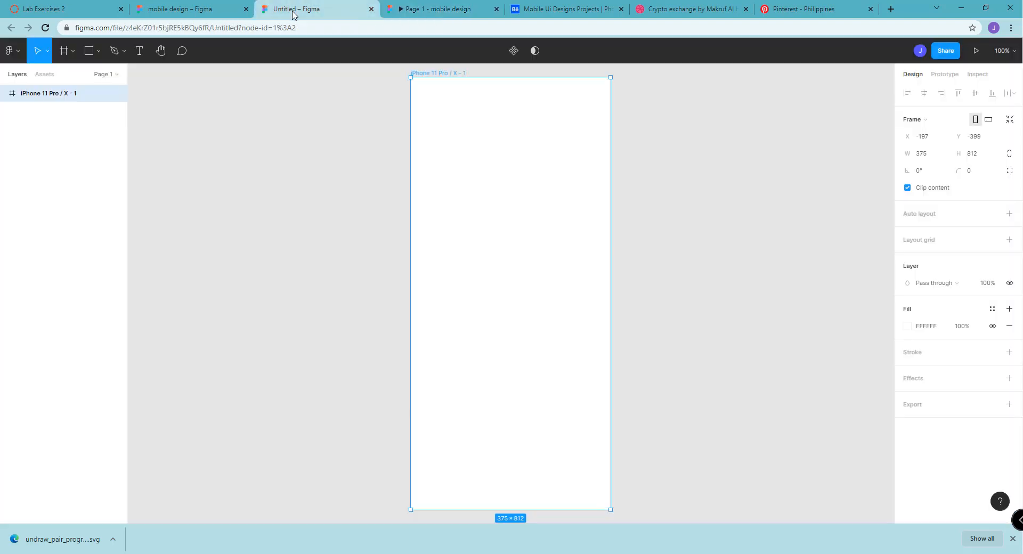
Search the web for "fontawesome" in a new browser tab and open the Font Awesome website
left_click(891, 9)
type("fontawesome")
key("Return")
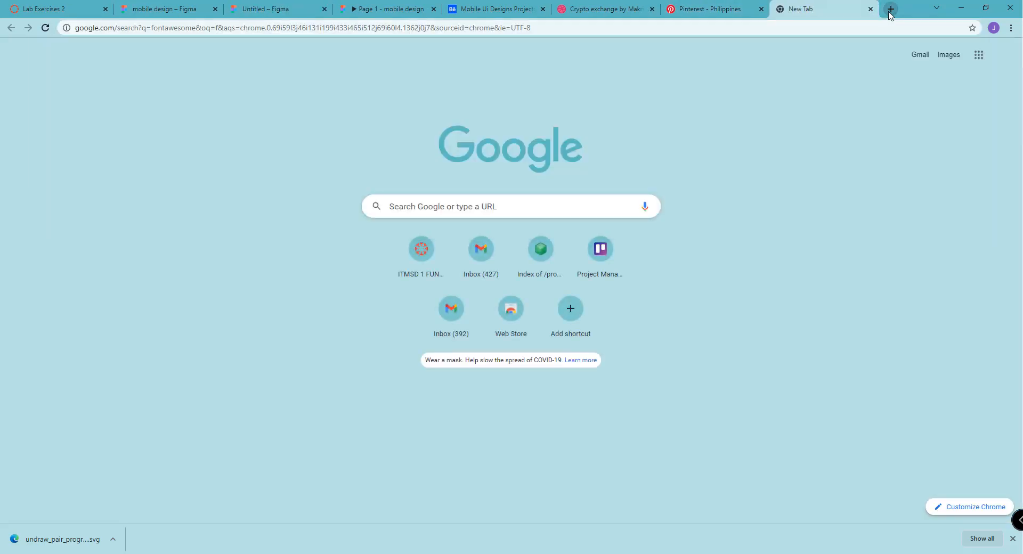
left_click(149, 155)
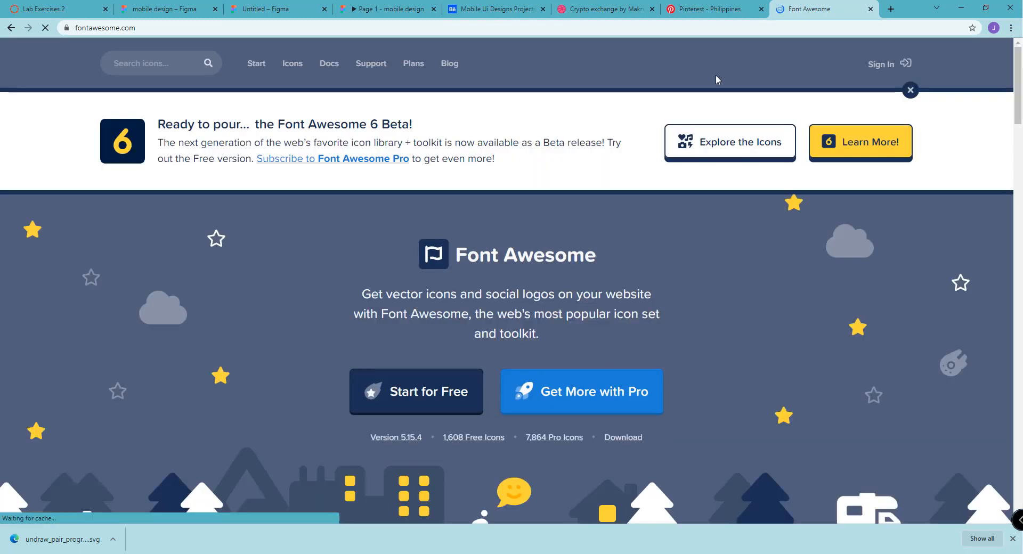
Open Font Awesome's free start page and look through its kit sign-up form and other ways to use the icons
scroll(660, 253, "down", 2)
left_click(398, 295)
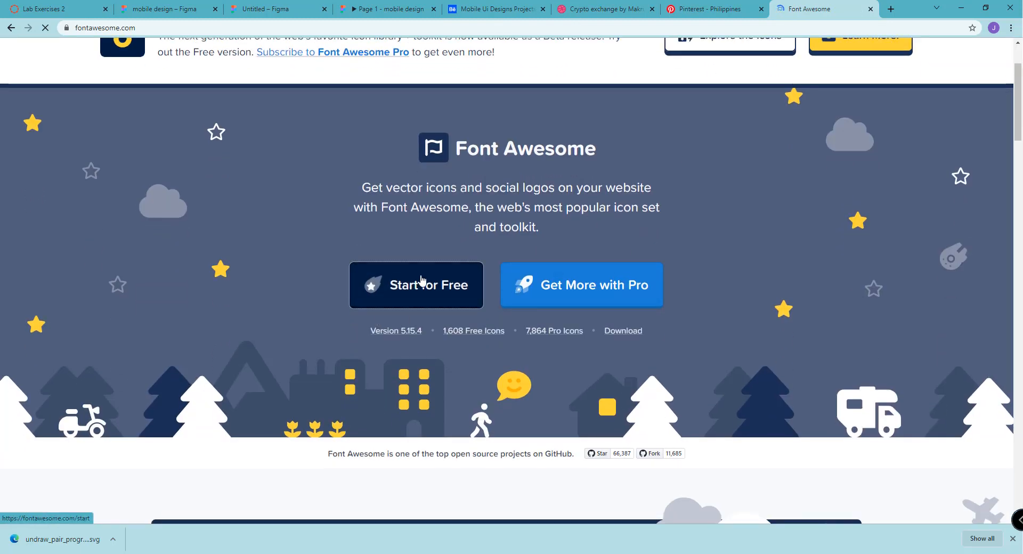
scroll(424, 269, "down", 8)
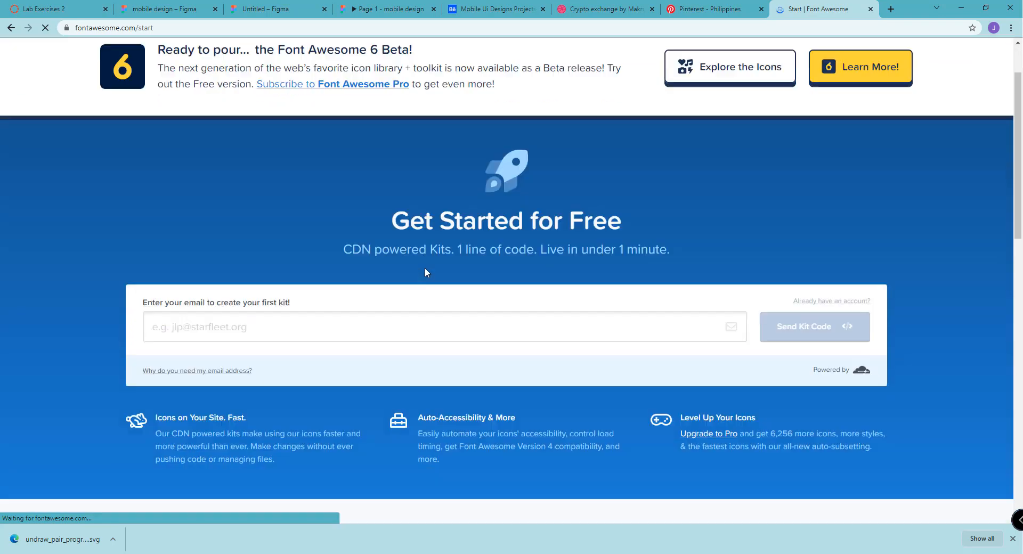
scroll(462, 265, "down", 5)
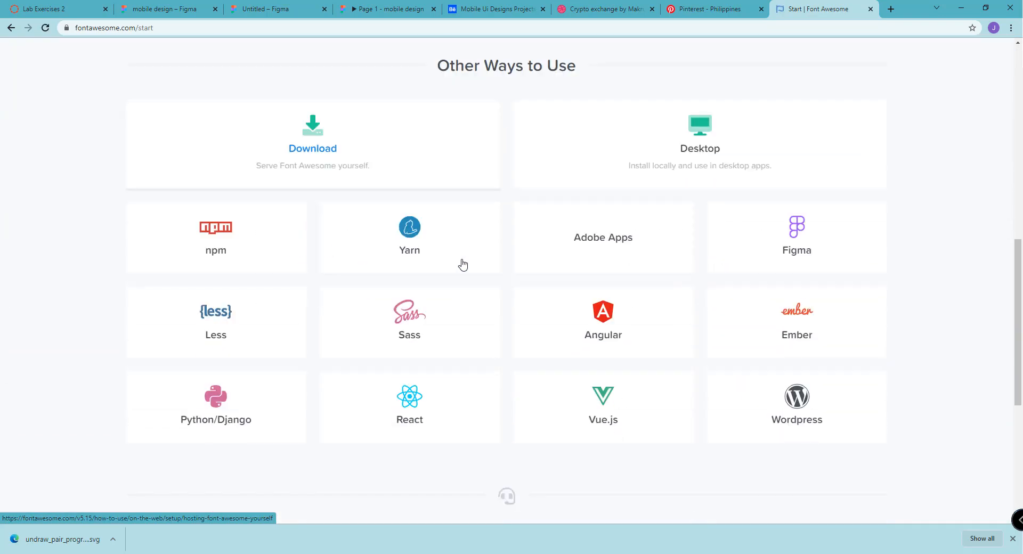
scroll(462, 265, "up", 11)
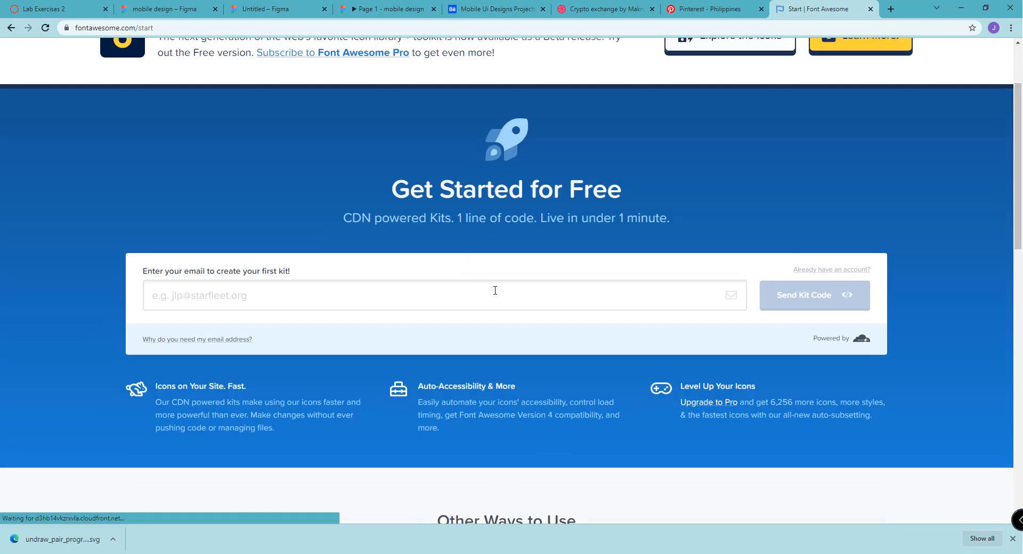
left_click(514, 292)
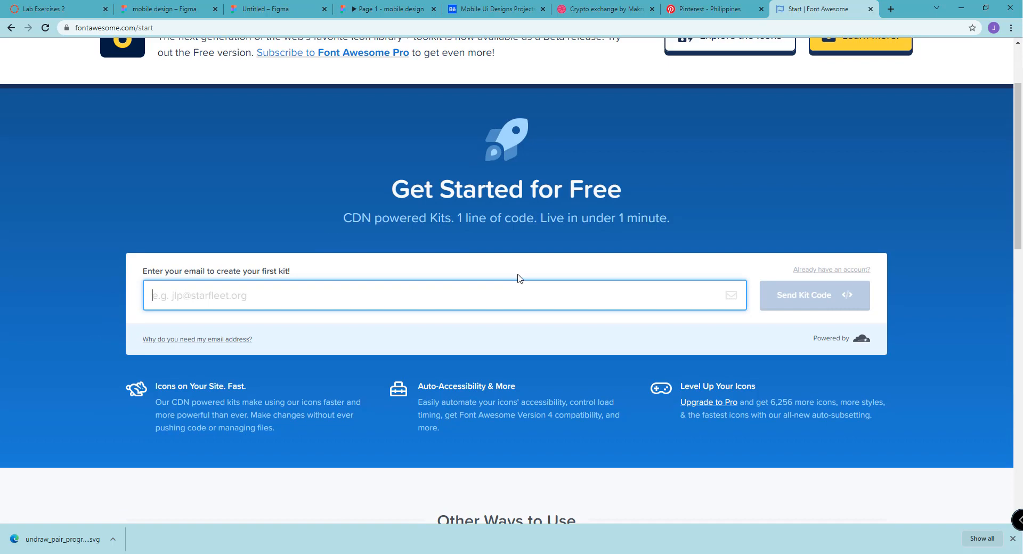
Open Font Awesome's icon gallery and look through the available icons and categories
scroll(519, 277, "up", 2)
left_click(444, 69)
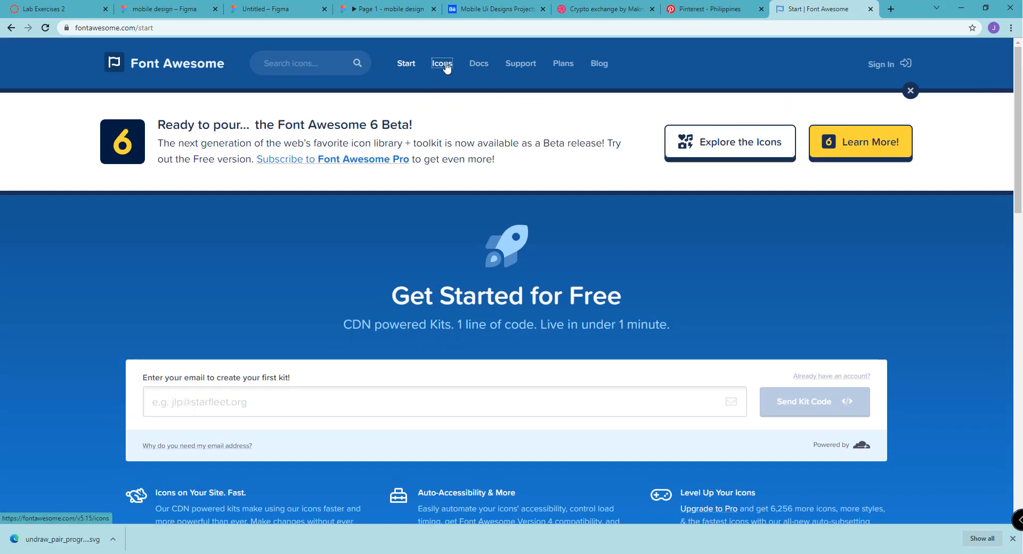
left_click(441, 66)
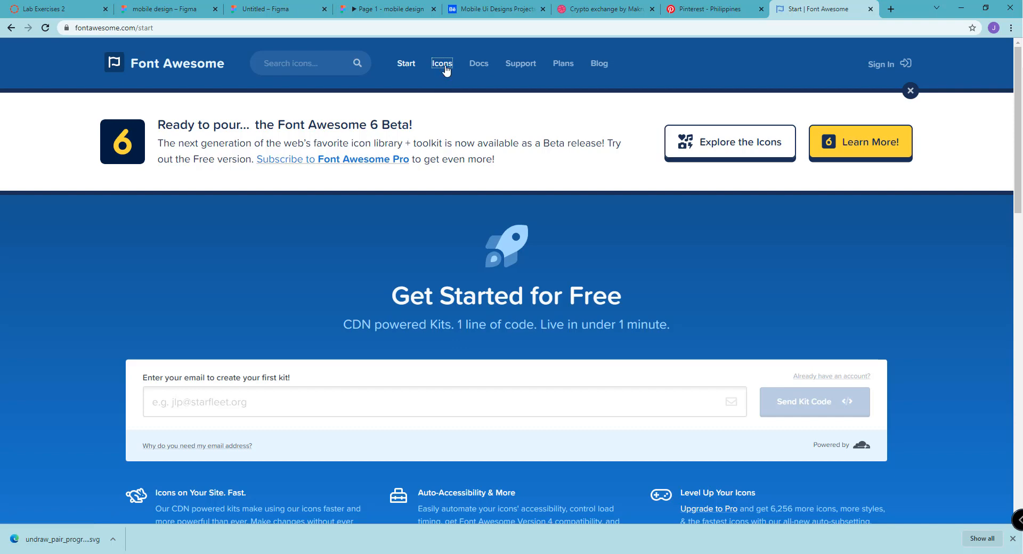
scroll(498, 179, "down", 3)
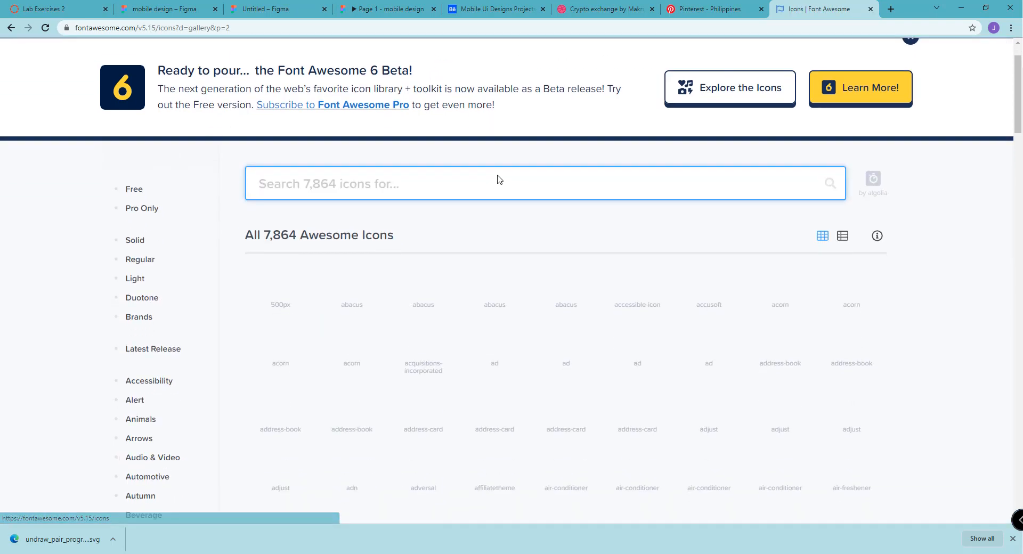
scroll(889, 192, "down", 10)
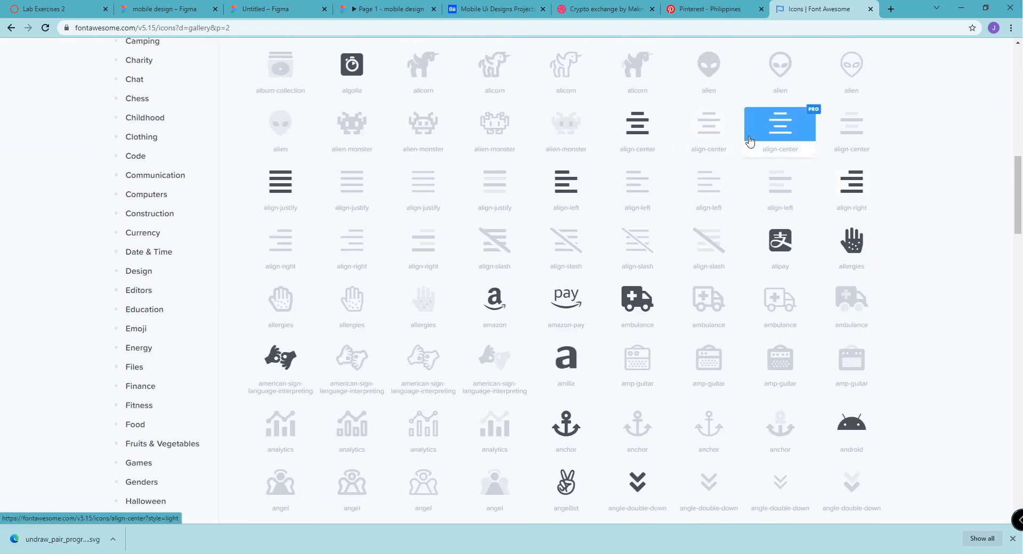
scroll(757, 151, "up", 3)
scroll(758, 153, "up", 9)
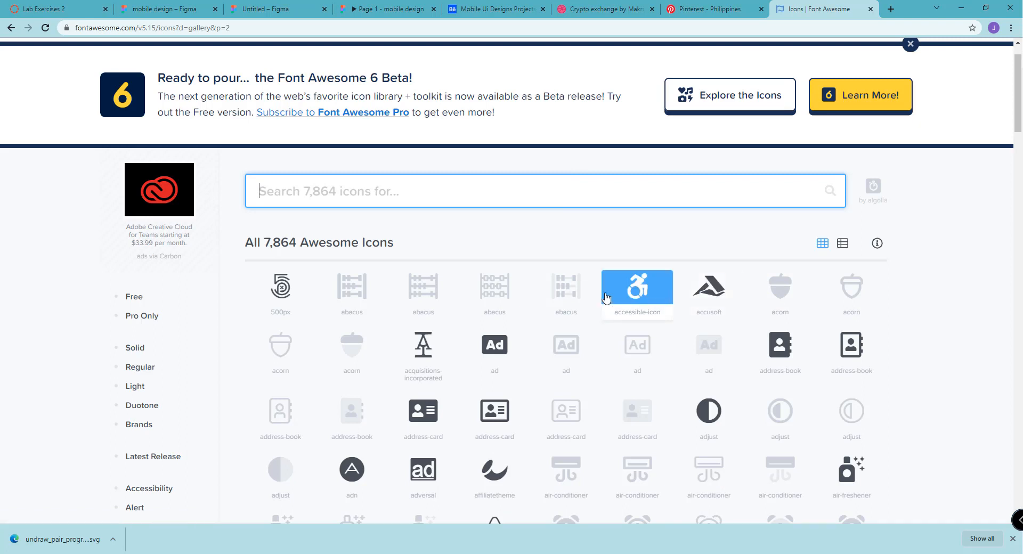
Check the blank phone frame in the untitled Figma file and return to the Font Awesome icon gallery
left_click(357, 6)
left_click(291, 8)
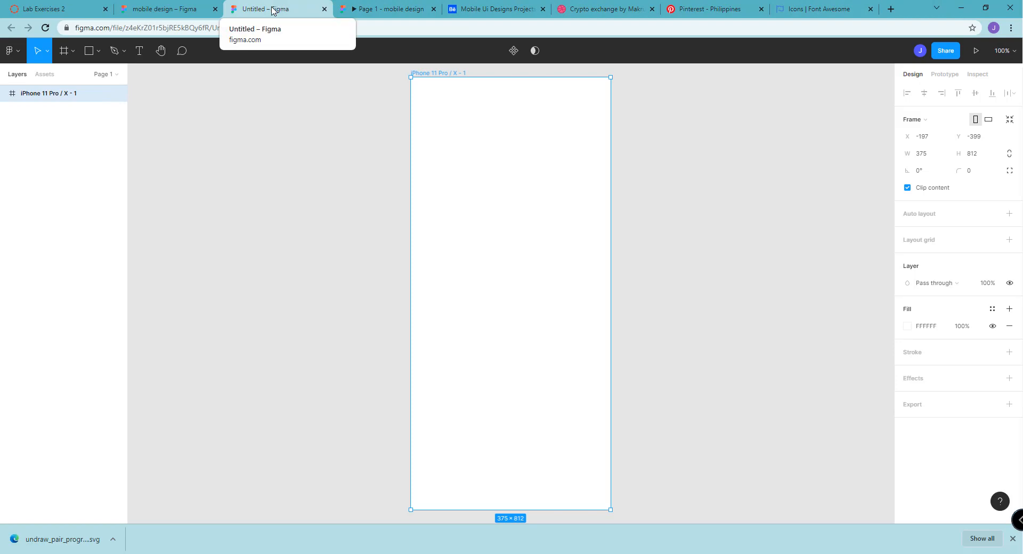
left_click(794, 11)
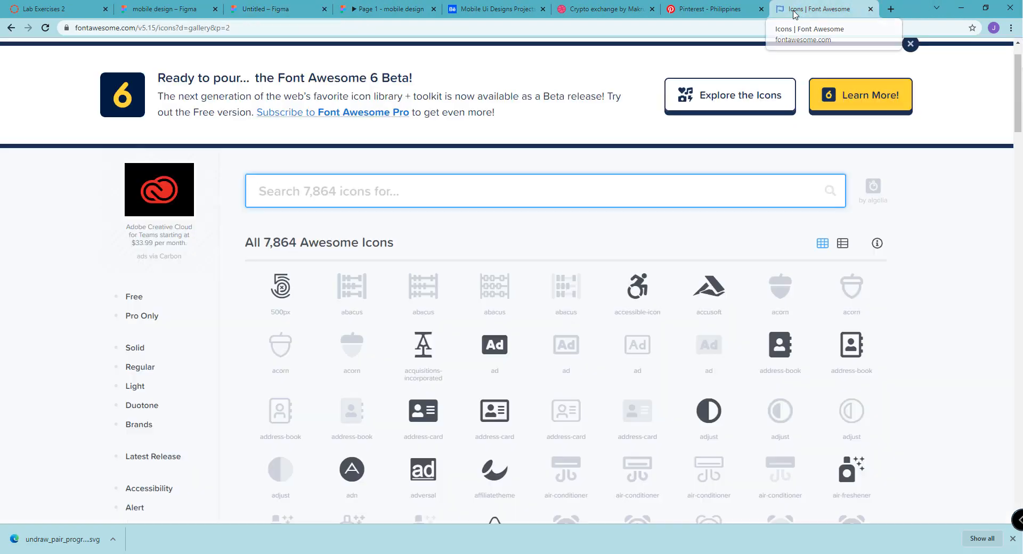
Return to the untitled Figma file and open the Community plugin browser from it
left_click(279, 12)
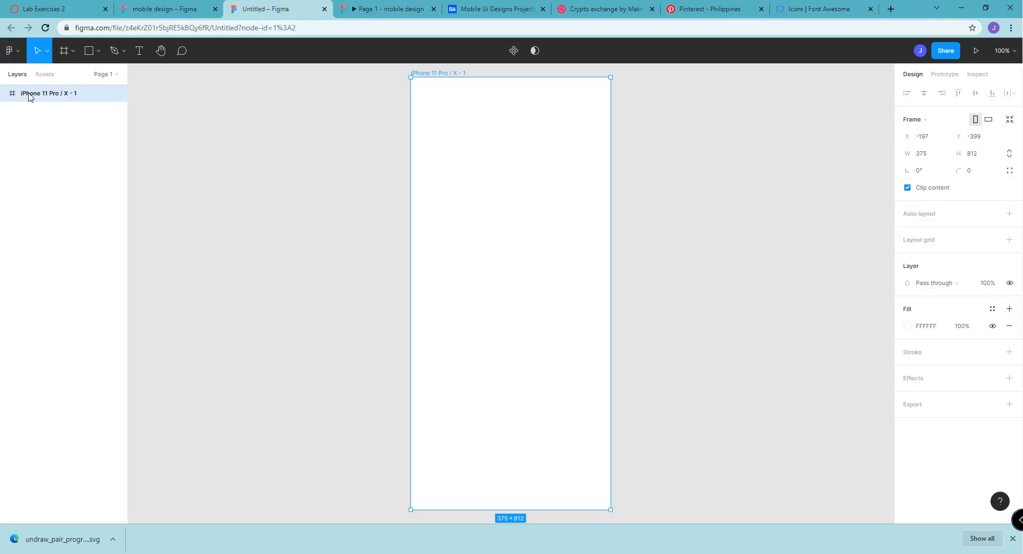
left_click(18, 56)
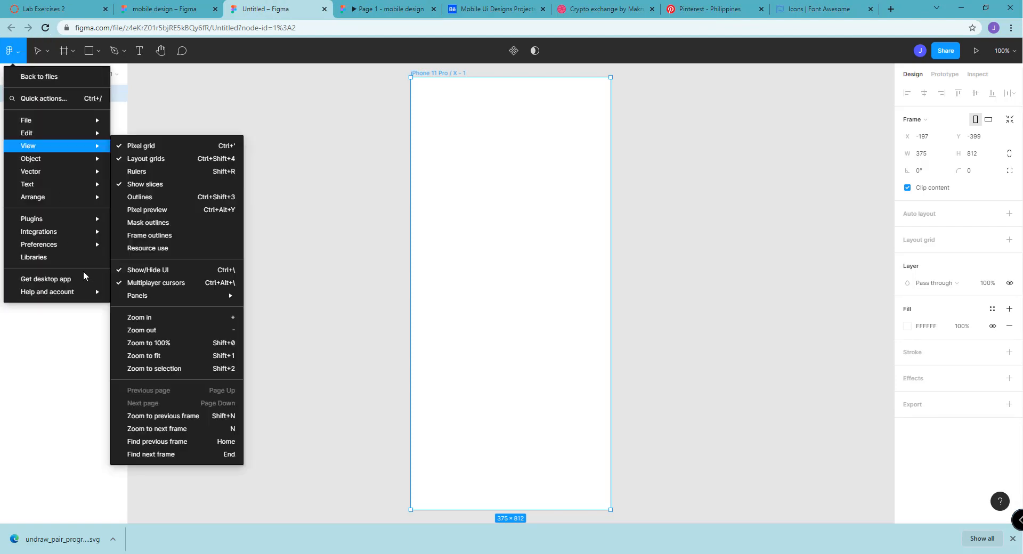
mouse_move(62, 220)
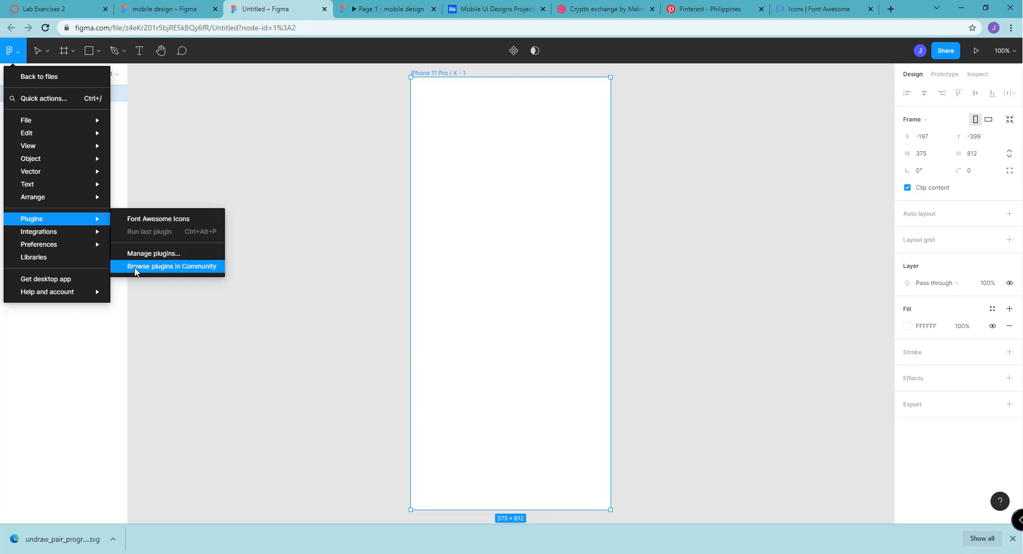
left_click(135, 271)
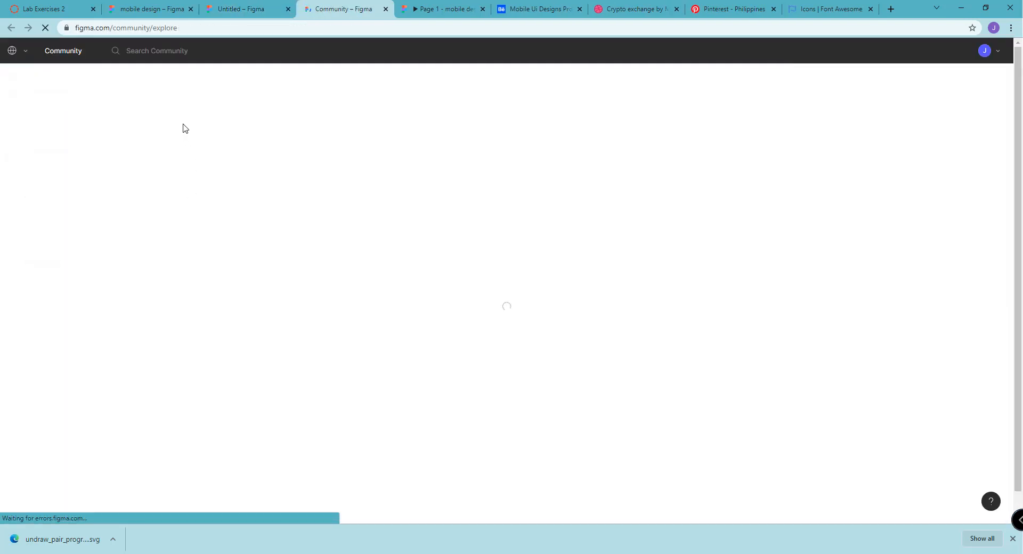
Search the Figma Community for "fontawesome" and list the matching plugins to check the Font Awesome Icons plugin
left_click(489, 209)
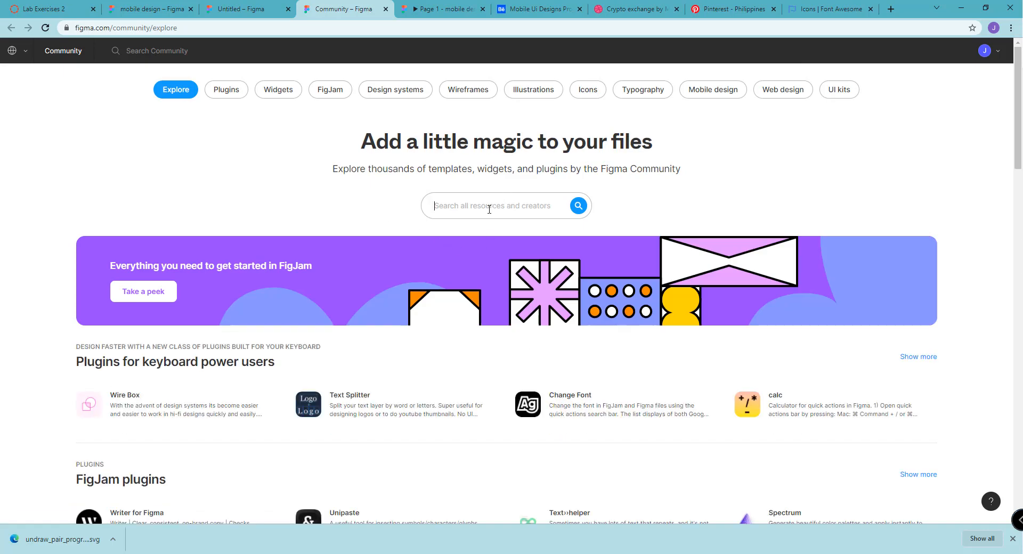
type("fontawesome")
left_click(578, 206)
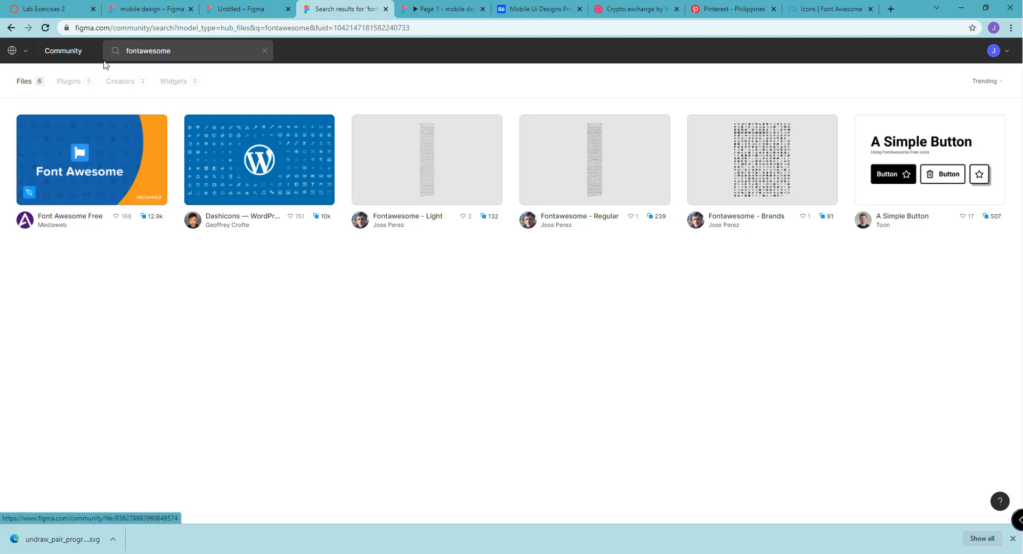
left_click(80, 85)
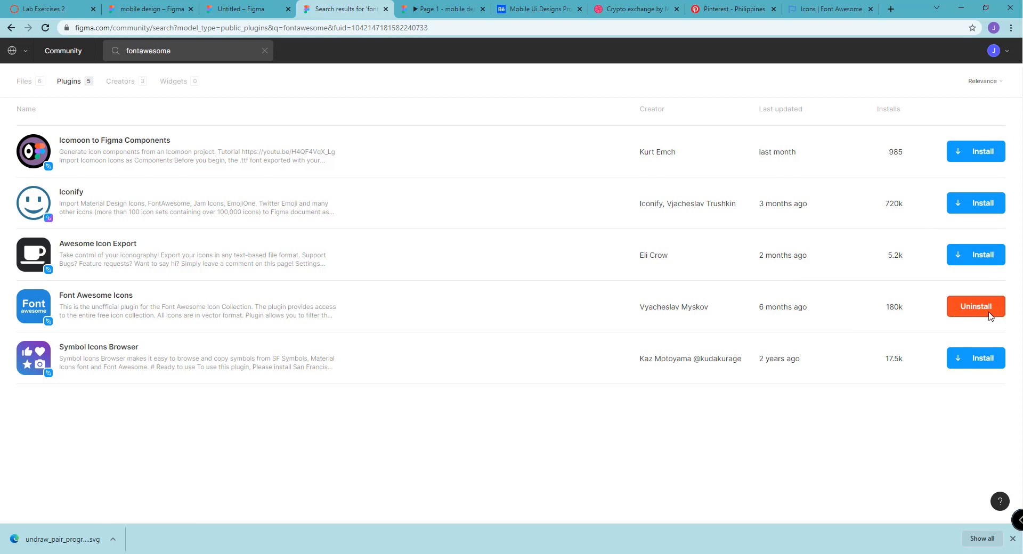
Return to the untitled file, run the Font Awesome Icons plugin, search for "signa" and insert the signal icon
left_click(230, 8)
key("Escape")
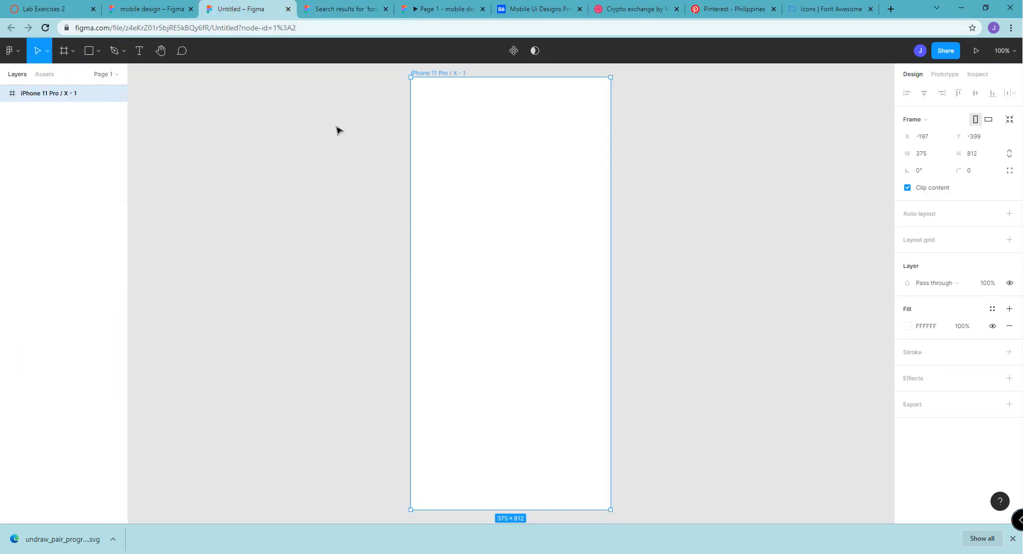
right_click(532, 148)
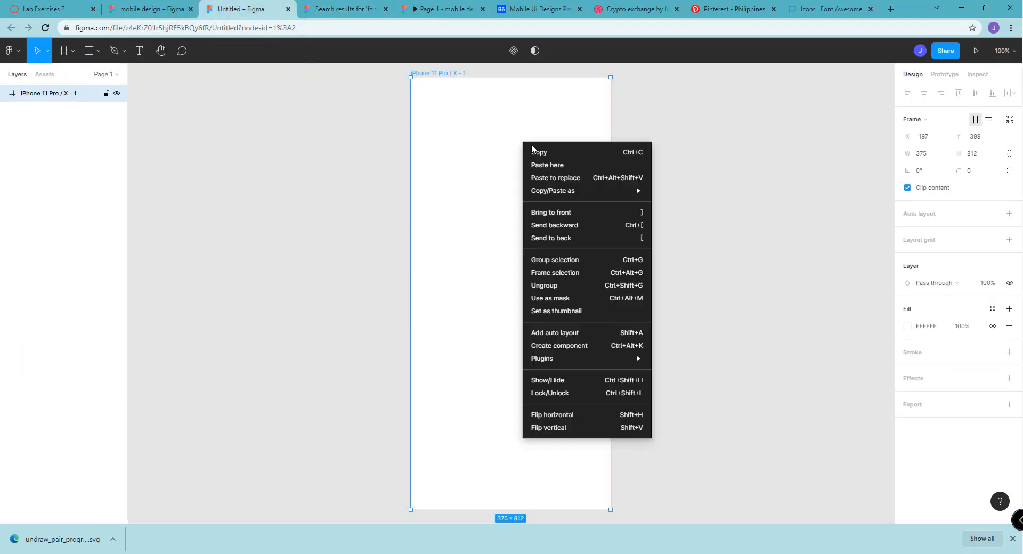
mouse_move(620, 359)
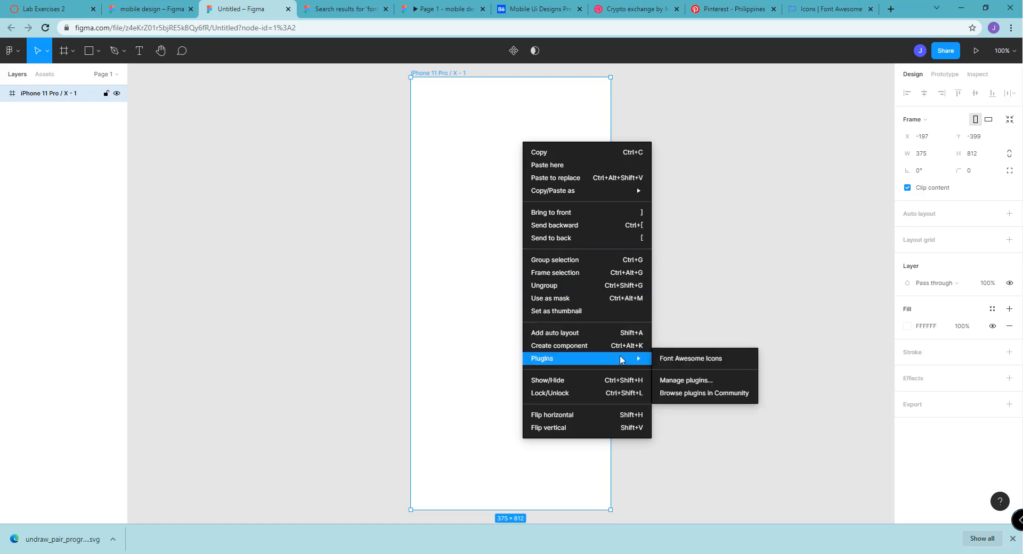
left_click(676, 360)
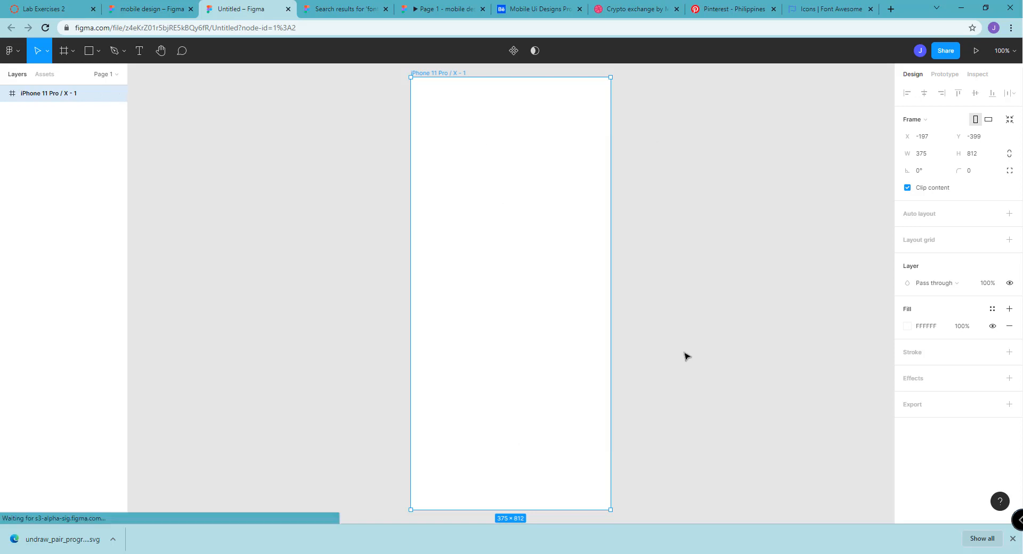
left_click(762, 124)
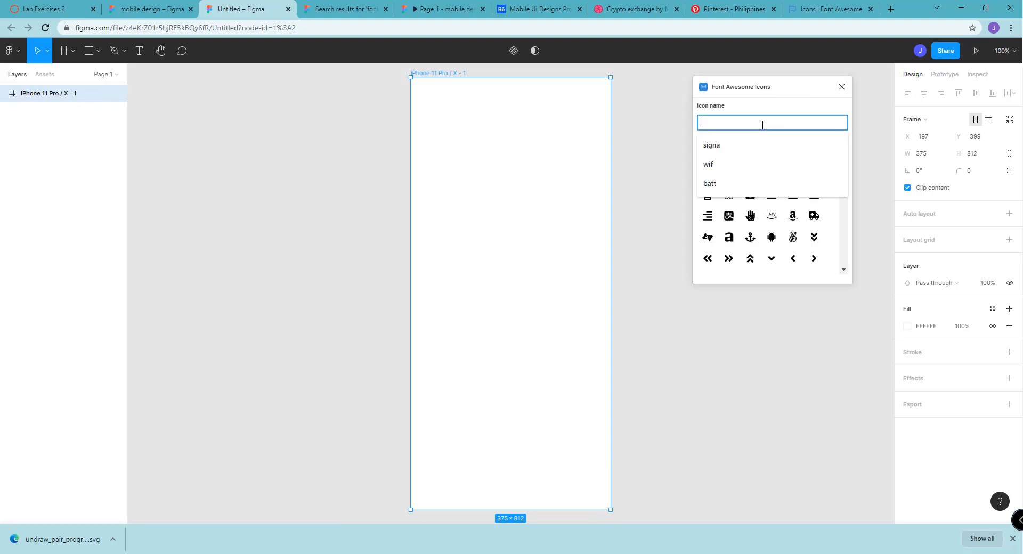
type("signa")
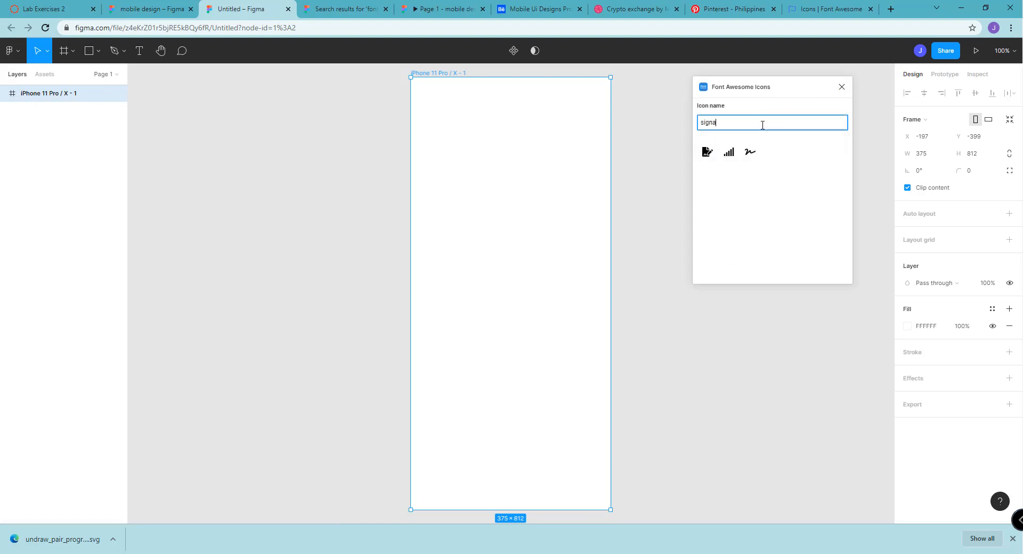
left_click(729, 154)
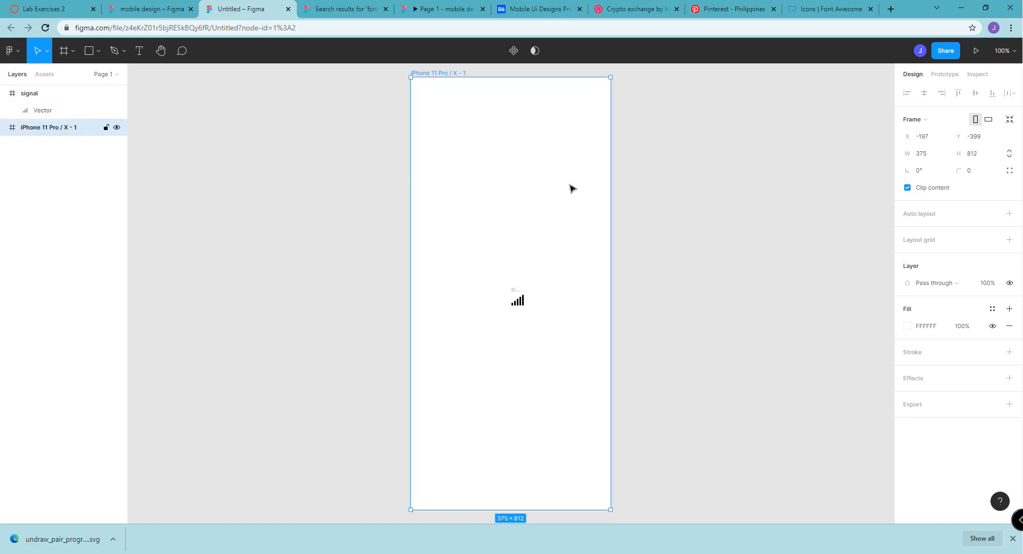
Run the Font Awesome Icons plugin again, search for "wif" and insert the wifi icon
right_click(571, 187)
mouse_move(628, 399)
left_click(717, 397)
left_click(757, 117)
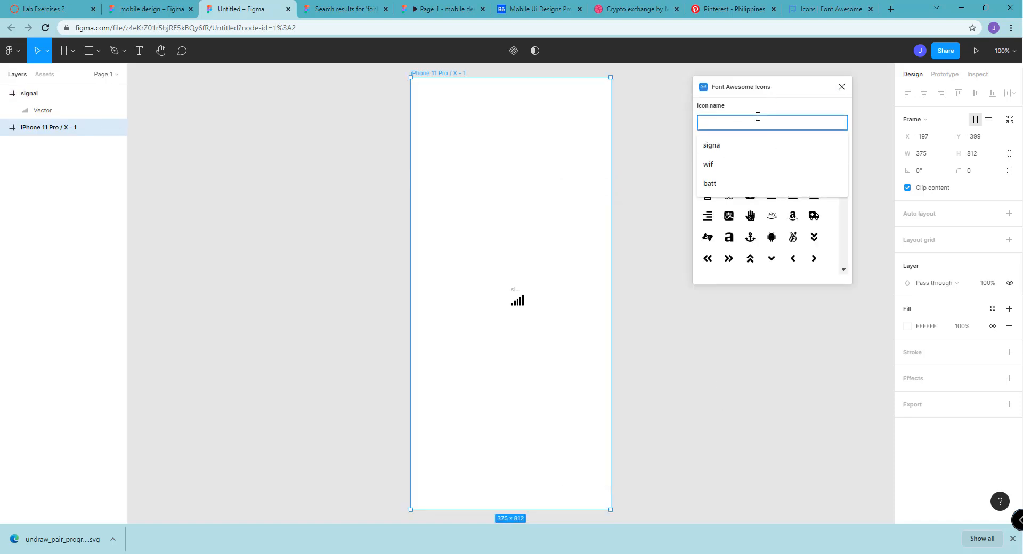
type("w")
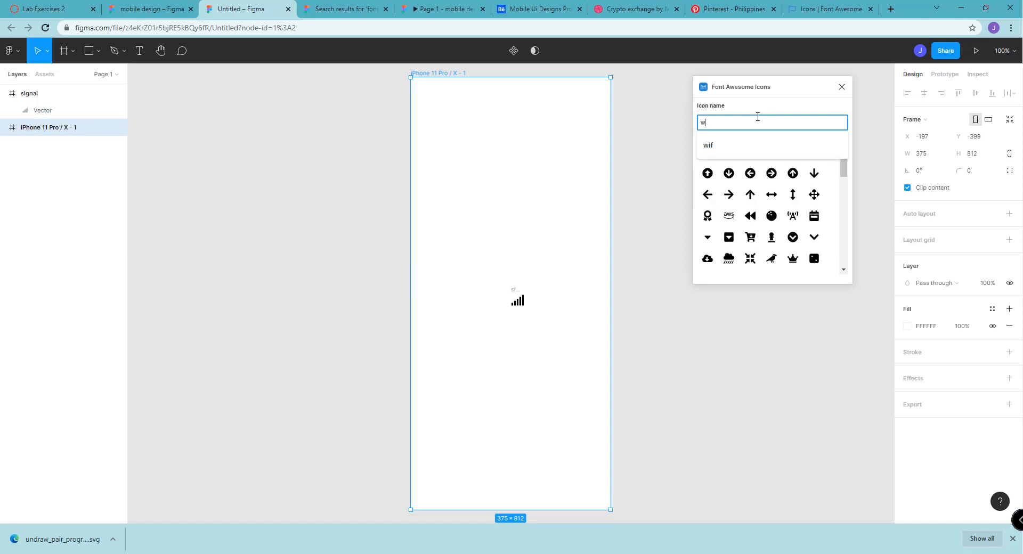
type("if")
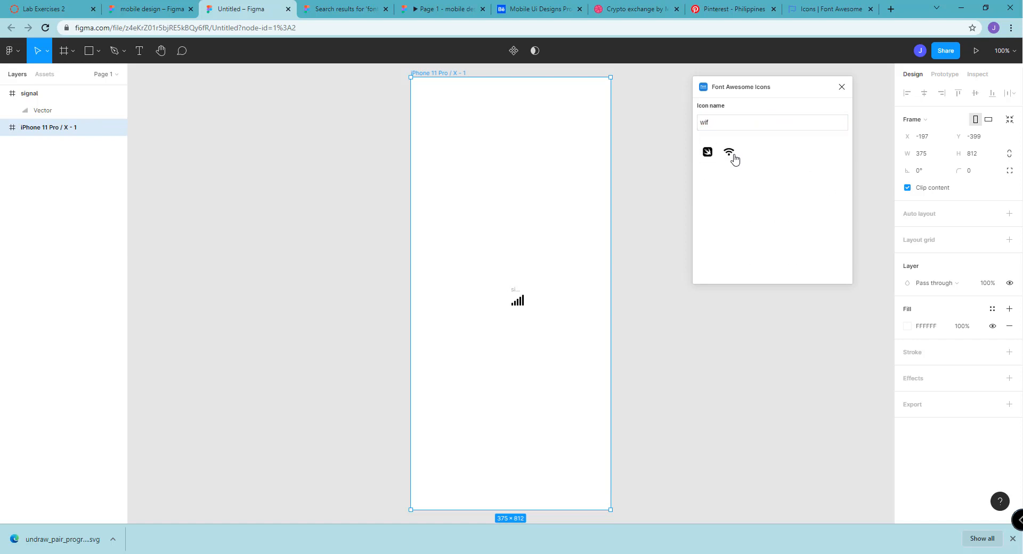
left_click(730, 153)
Insert the battery-full icon through a Font Awesome Icons search for "batt" and move its vector to about X 310, Y 183
right_click(592, 197)
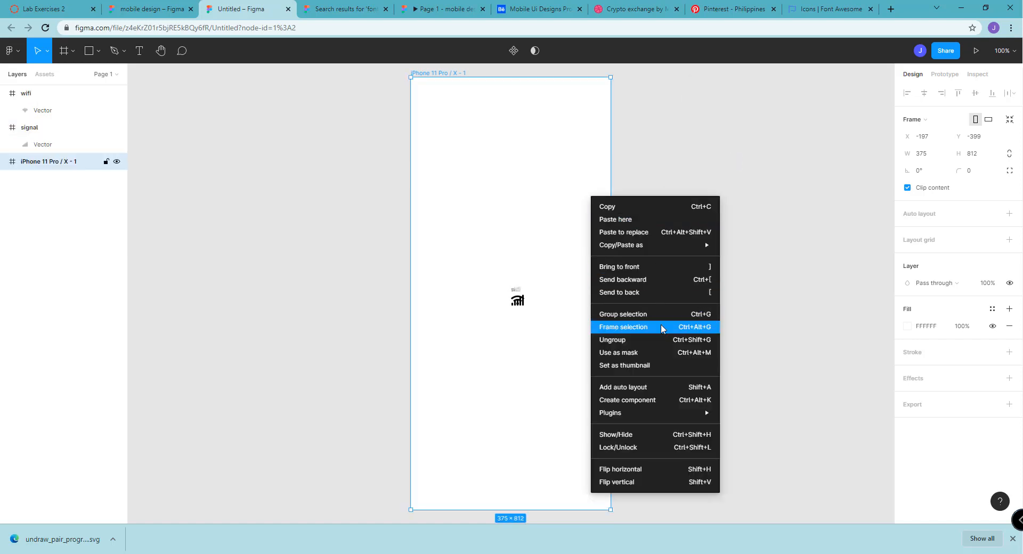
mouse_move(661, 414)
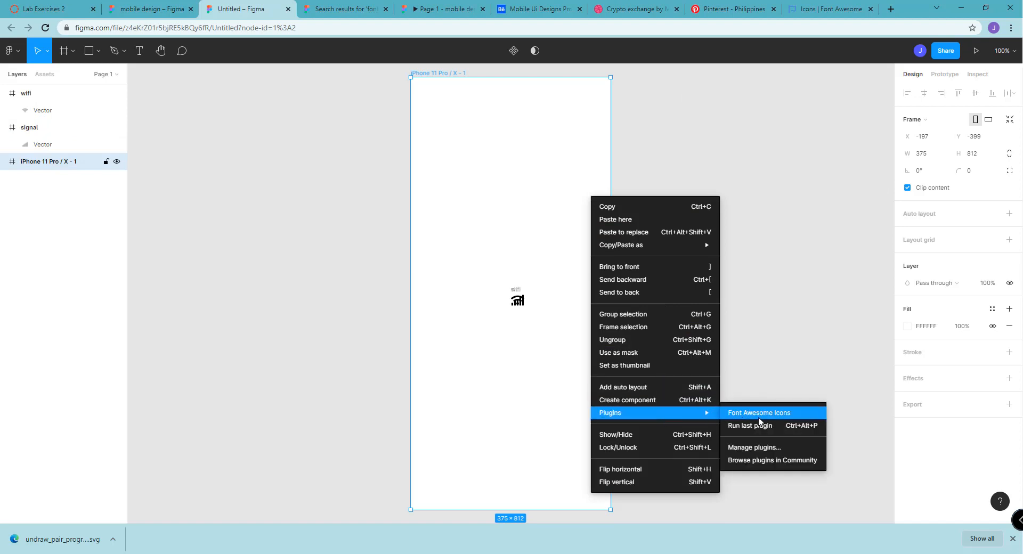
left_click(760, 414)
type("batt")
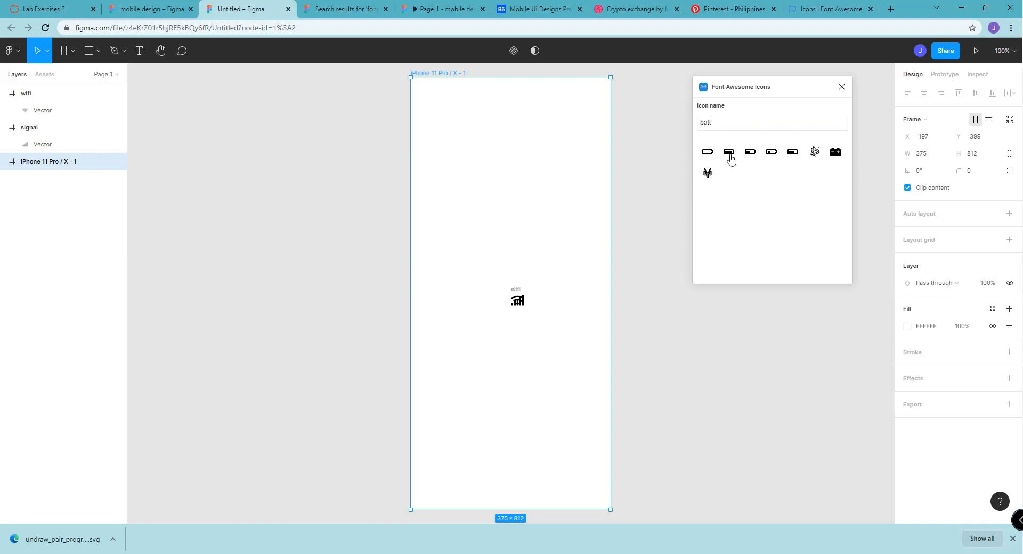
left_click(728, 153)
left_click_drag(518, 302, 589, 166)
Try to pull the next icon out of the overlapping stack in the phone frame, and undo the move
left_click(518, 305)
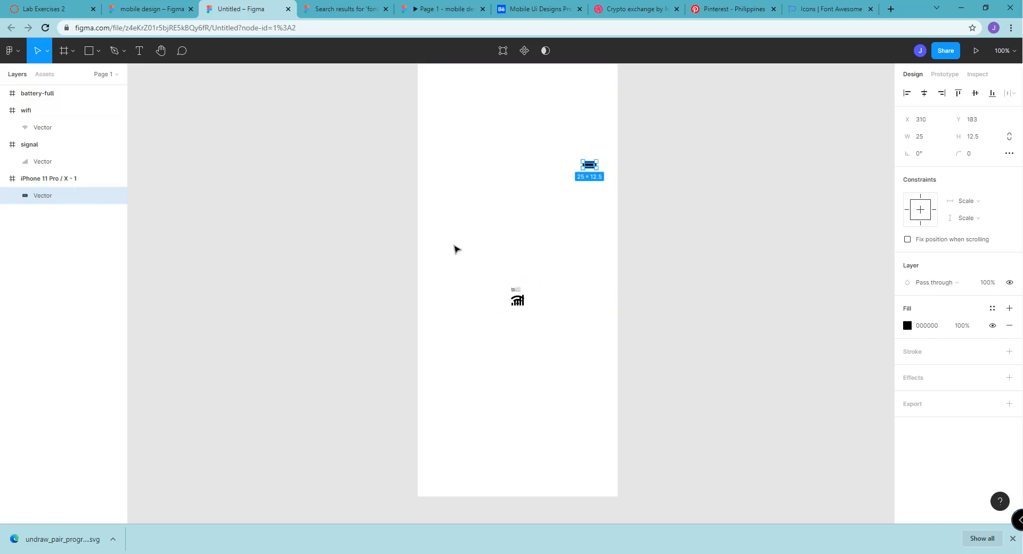
left_click_drag(514, 304, 548, 169)
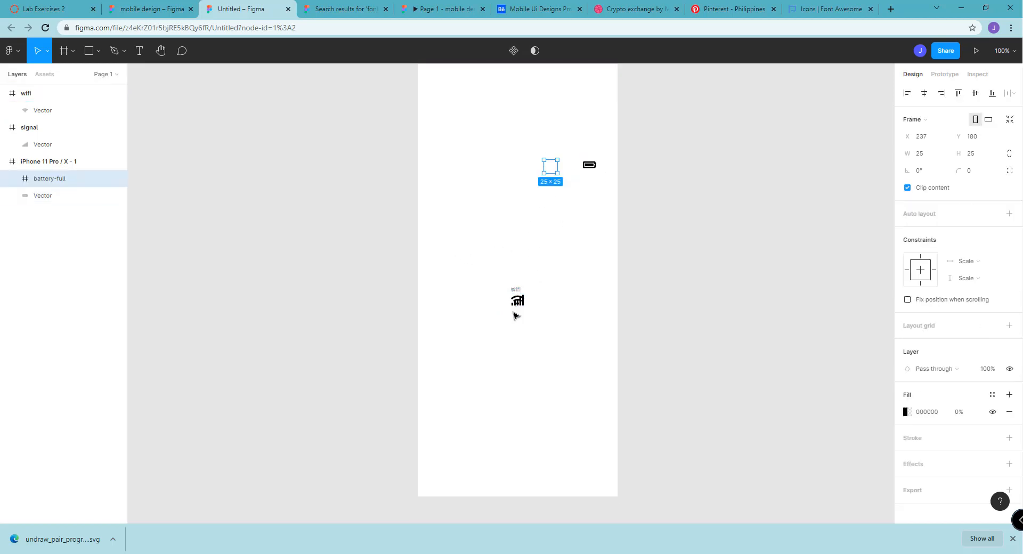
key("ctrl+z")
key("Escape")
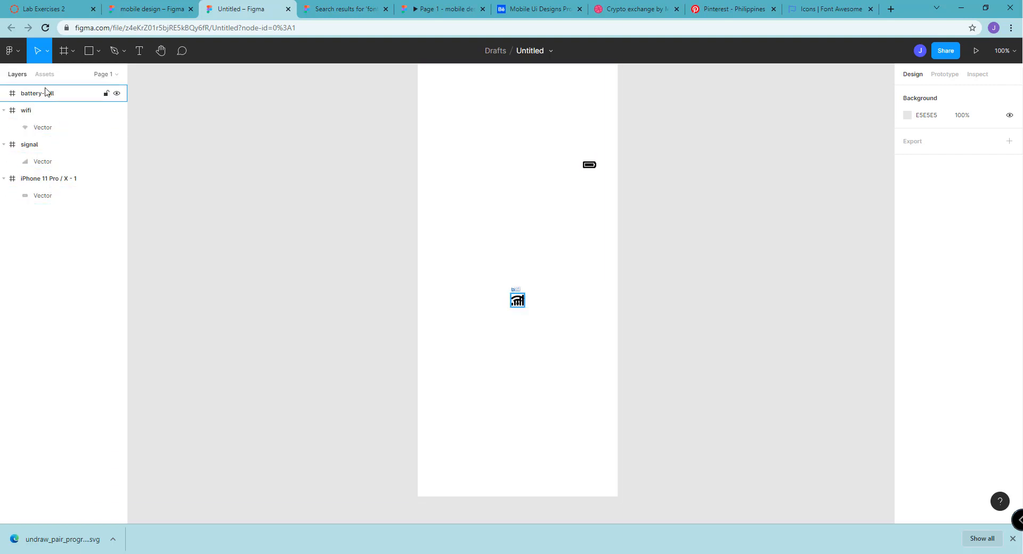
left_click(589, 164)
left_click(510, 210)
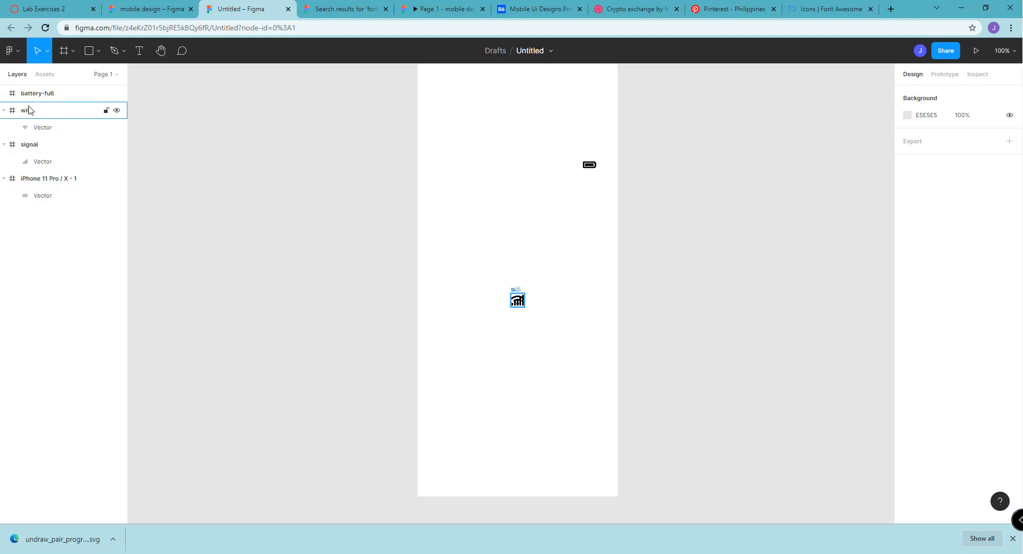
Nest the wifi, signal and battery-full layers inside the iPhone 11 Pro / X frame and collapse the signal and wifi layers
left_click(28, 112)
left_click_drag(33, 112, 61, 191)
left_click_drag(43, 112, 62, 145)
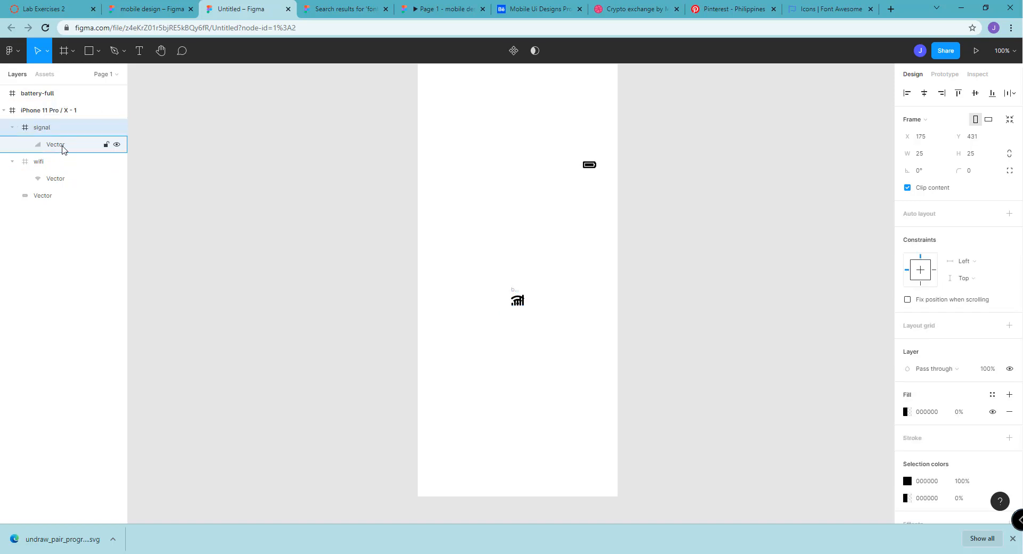
left_click(47, 93)
mouse_move(53, 103)
left_mouse_down()
mouse_move(64, 130)
mouse_move(59, 112)
left_mouse_up()
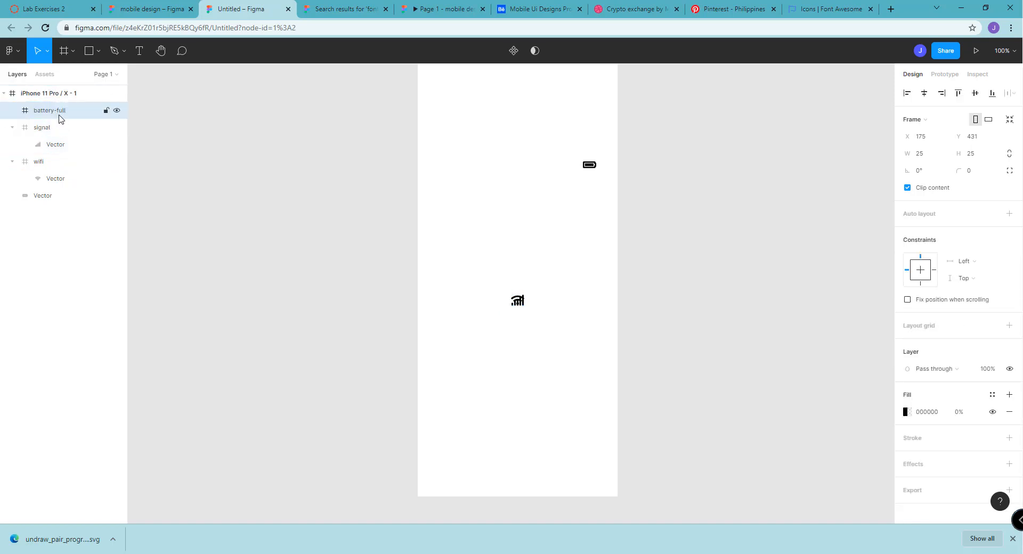
left_click(12, 127)
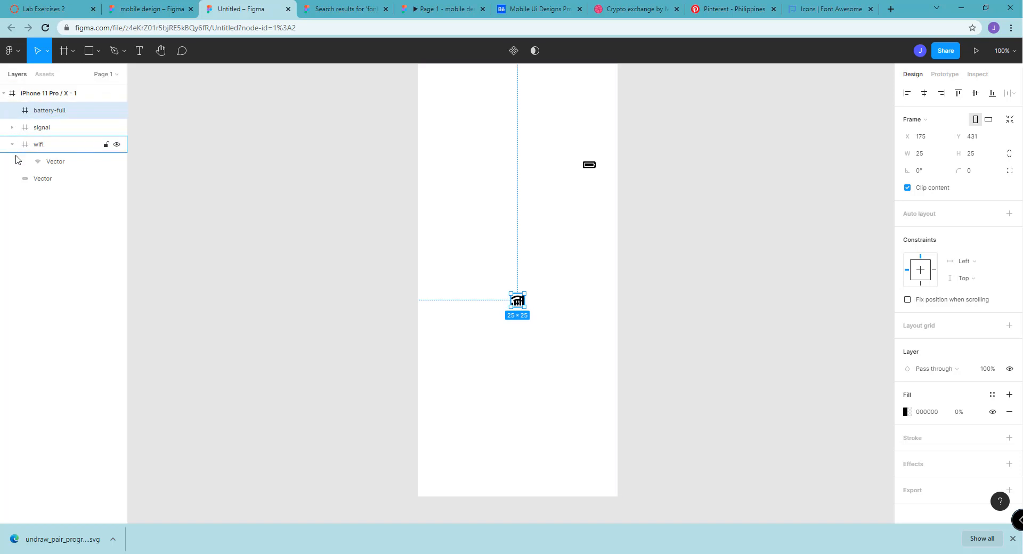
left_click(12, 144)
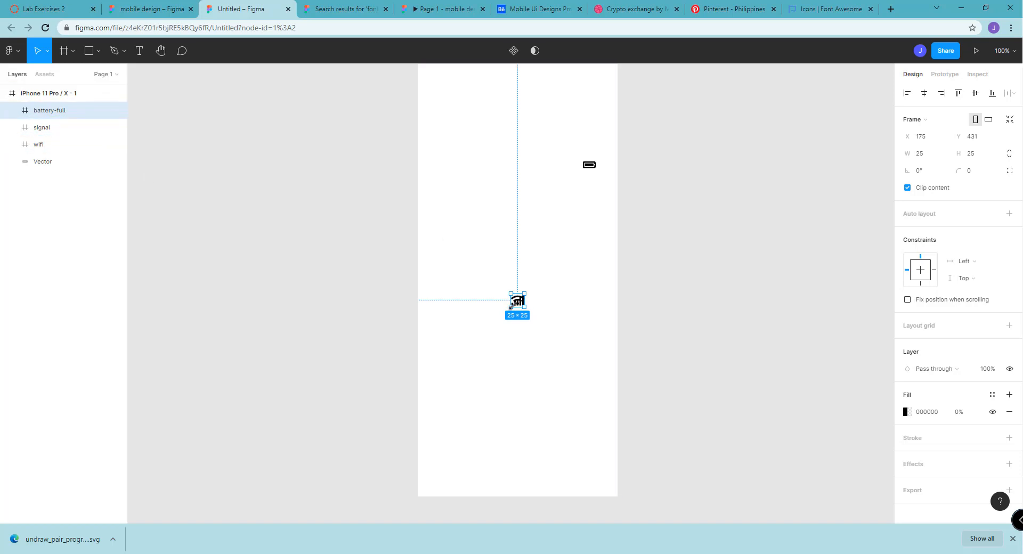
Move the overlapping battery-full, signal and wifi frames apart, placing wifi at about X 169, Y 171 in the phone frame
left_click_drag(519, 301, 525, 143)
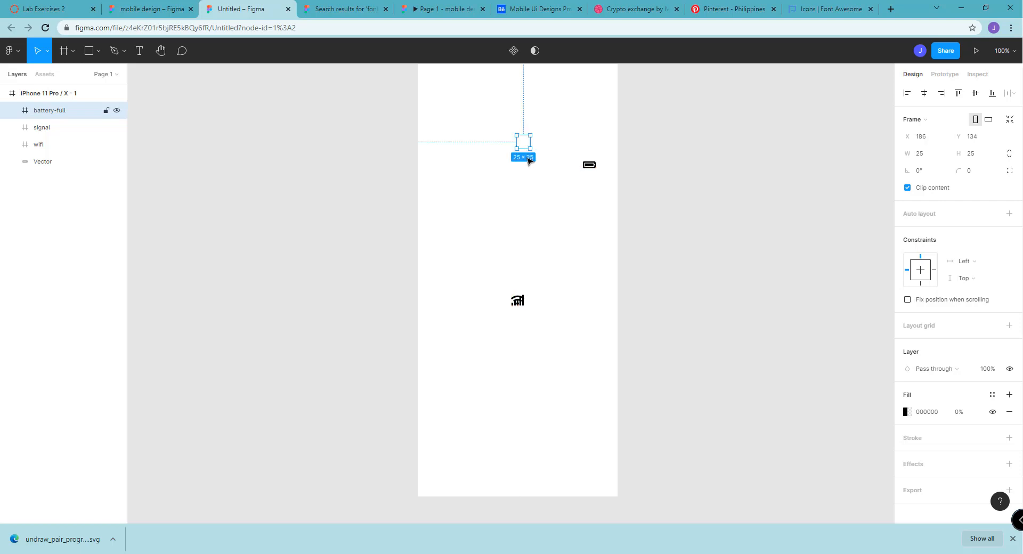
key("ctrl+z")
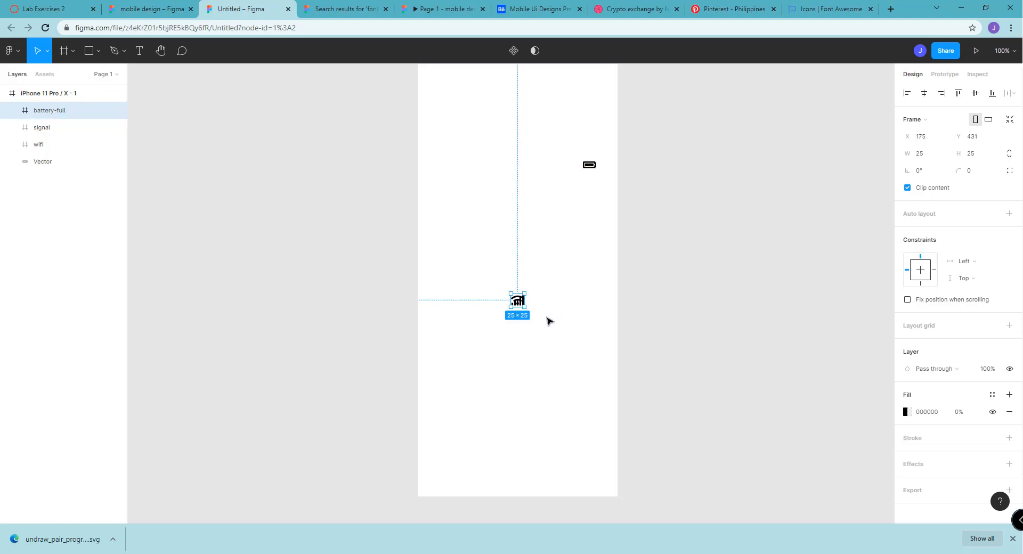
left_click(549, 319)
left_click(515, 307)
left_click_drag(517, 301, 568, 275)
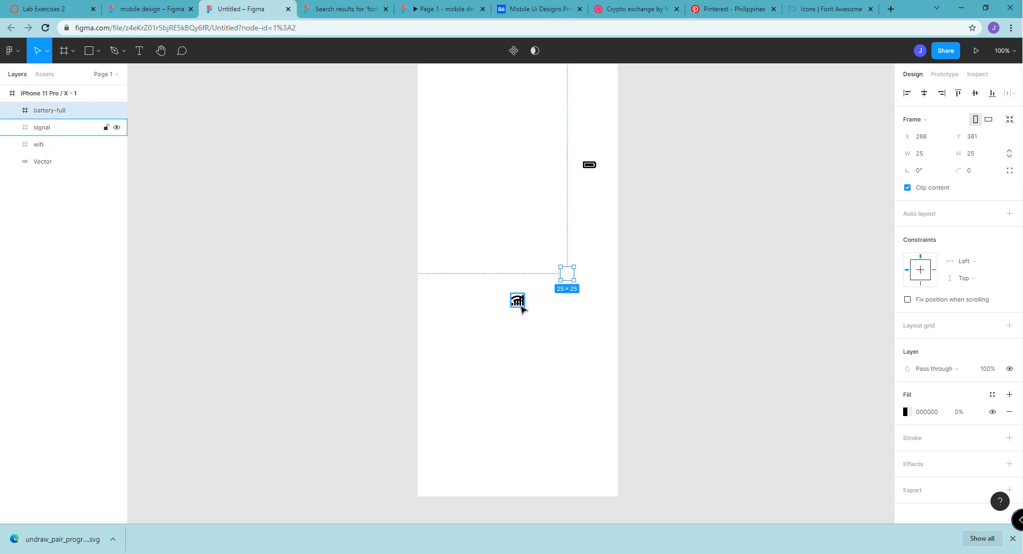
left_click_drag(521, 309, 564, 198)
left_click_drag(516, 305, 514, 167)
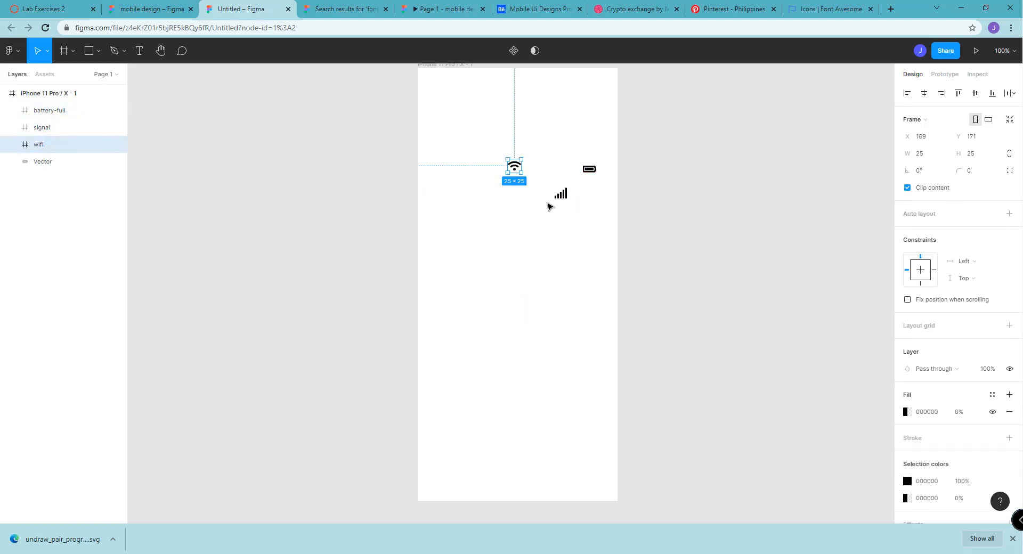
Line up the signal, wifi and battery icons in the phone frame's upper right corner, with signal at about X 257, Y 24
left_click_drag(559, 194, 561, 98)
left_click_drag(520, 174, 582, 90)
left_click_drag(590, 169, 583, 92)
left_click(576, 127)
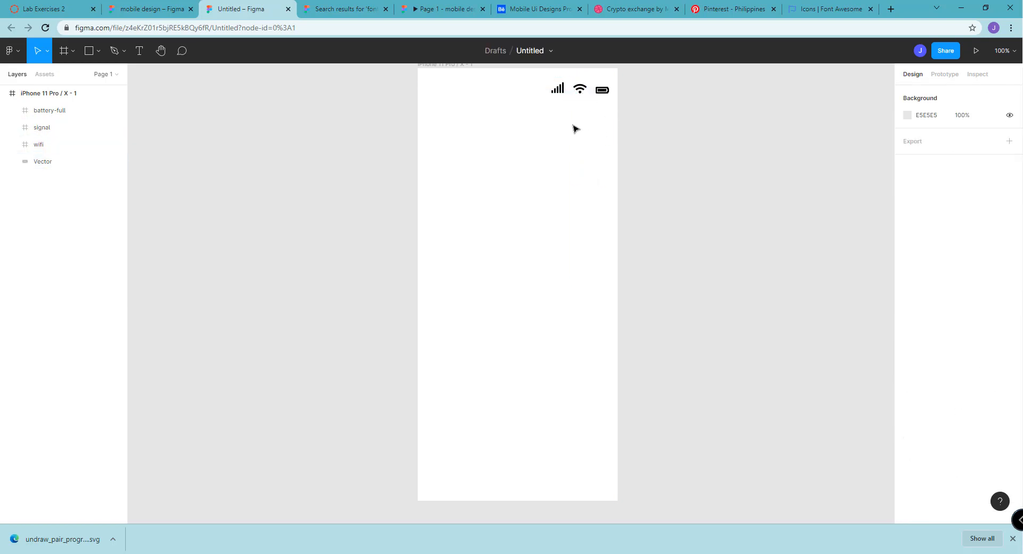
left_click(556, 94)
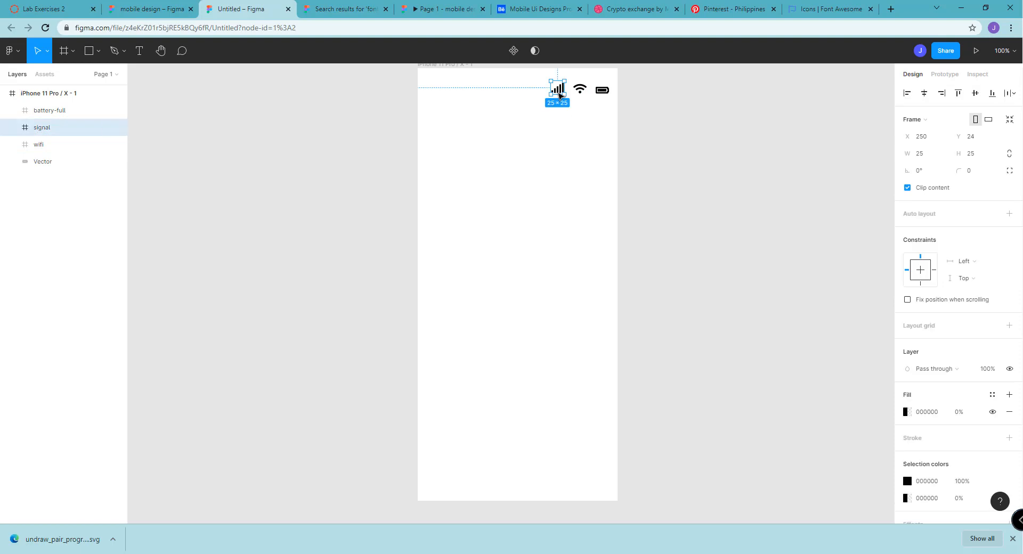
left_click_drag(560, 95, 560, 95)
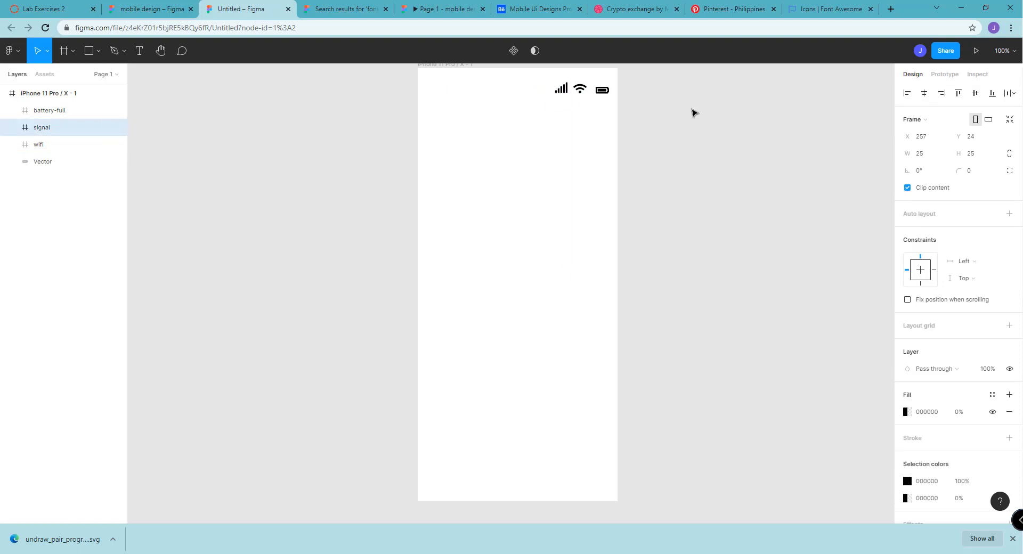
Nudge the battery icon slightly to the left, closer to the wifi icon in the phone frame
left_click(609, 93)
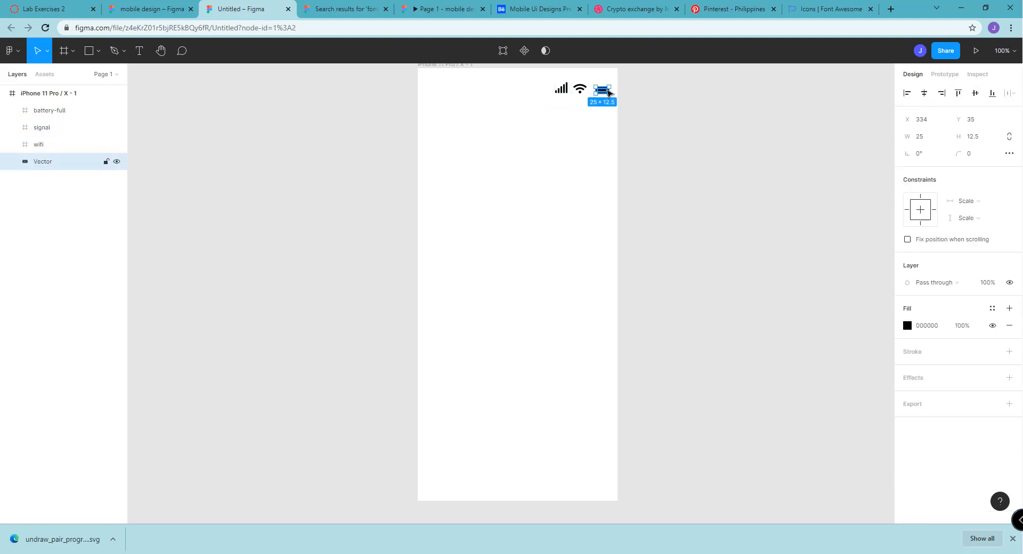
key("Left")
key("Left")
key("Left")
left_click(522, 157)
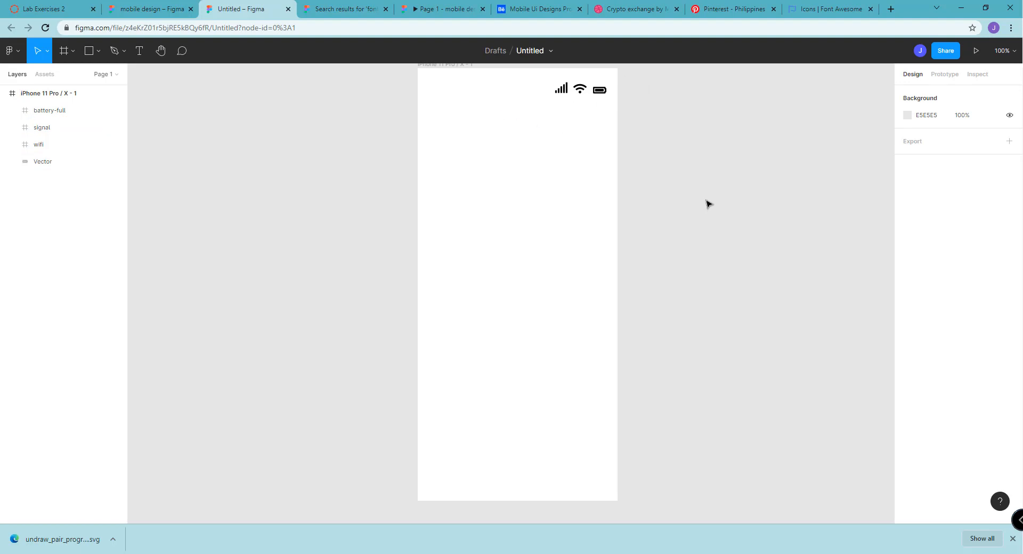
Add a layout grid to the iPhone 11 Pro / X frame and change its type from Grid to Columns
left_click(425, 73)
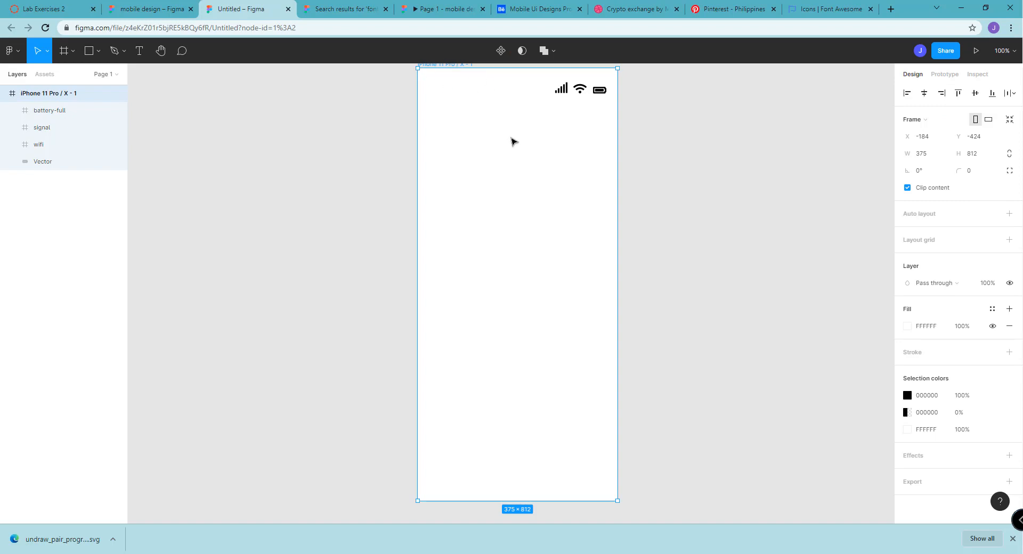
left_click(444, 85)
left_click(444, 83)
left_click(990, 241)
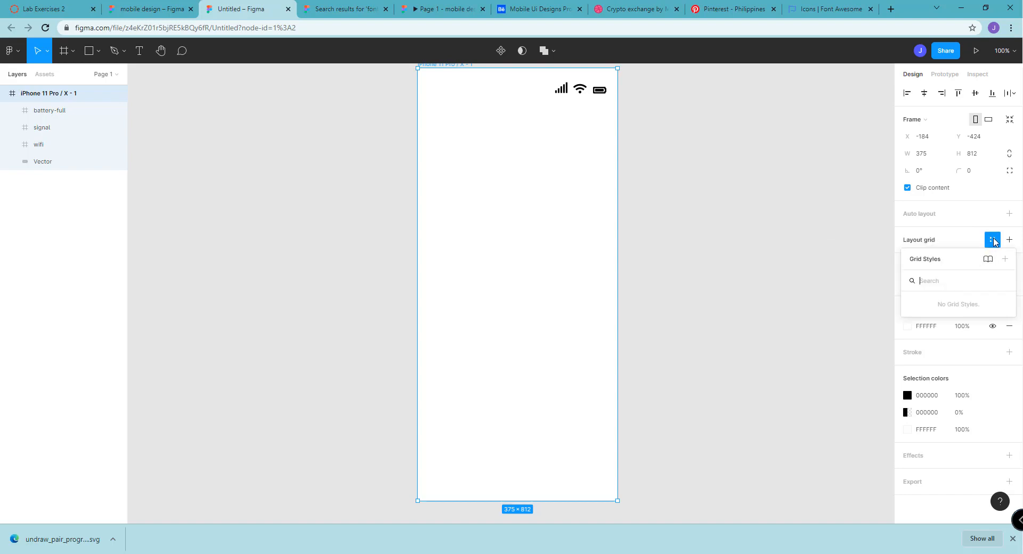
left_click(941, 240)
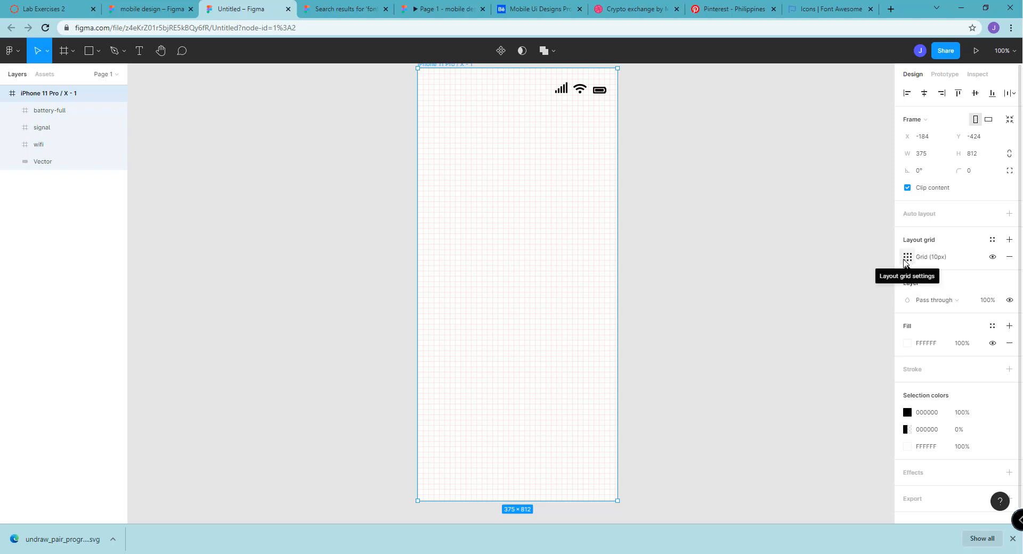
left_click(906, 259)
left_click(814, 261)
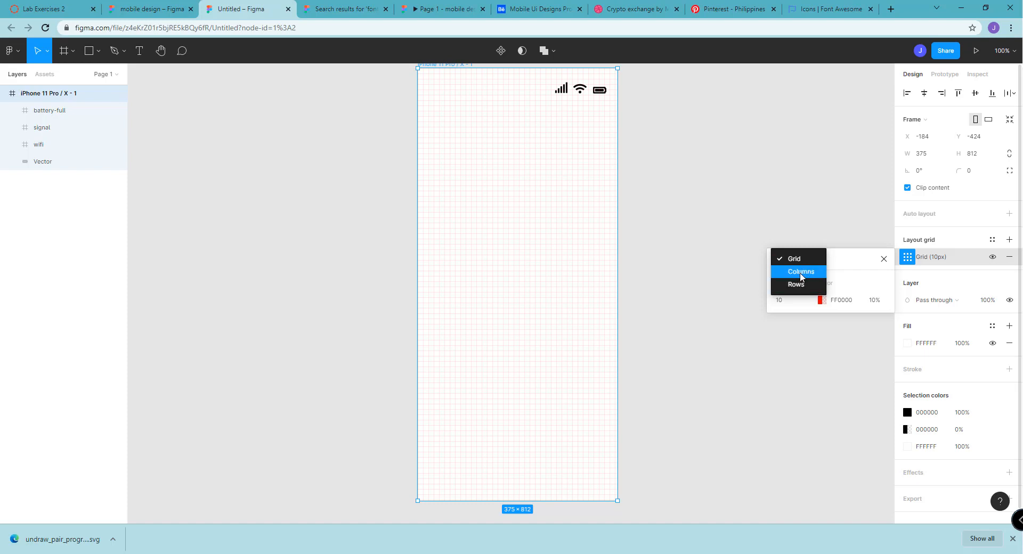
left_click(801, 272)
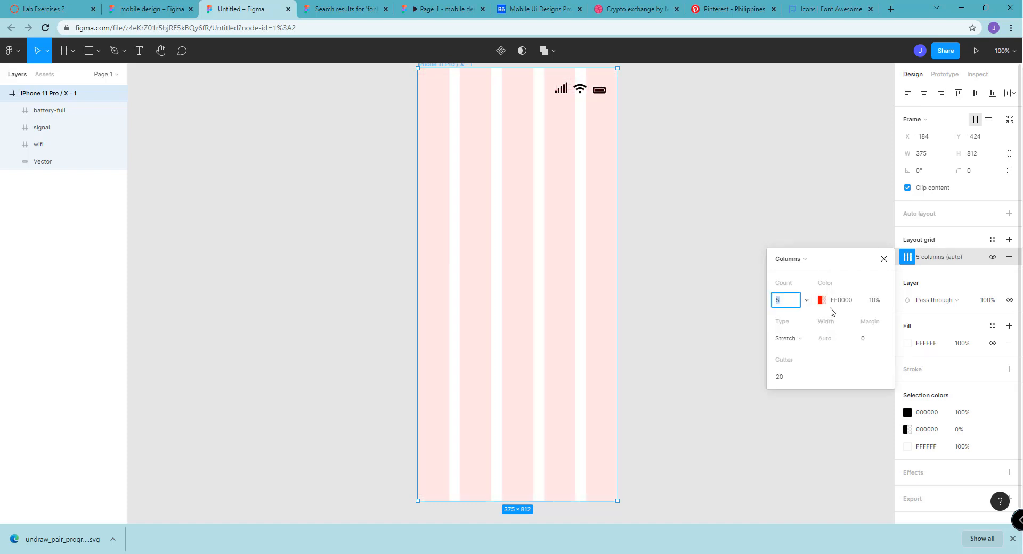
Set the column layout grid to a count of 6 with a margin of 25
left_click(871, 339)
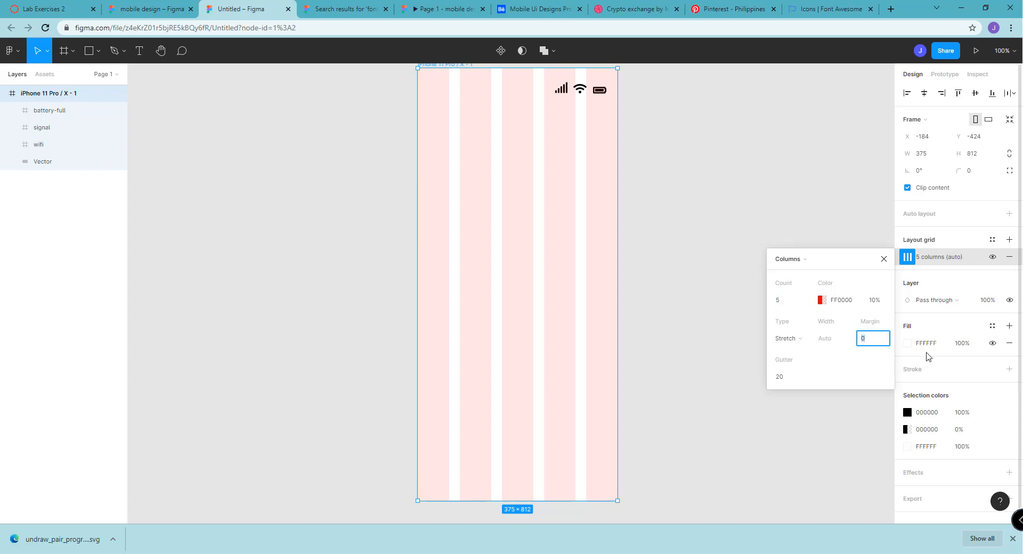
left_click(797, 304)
type("6")
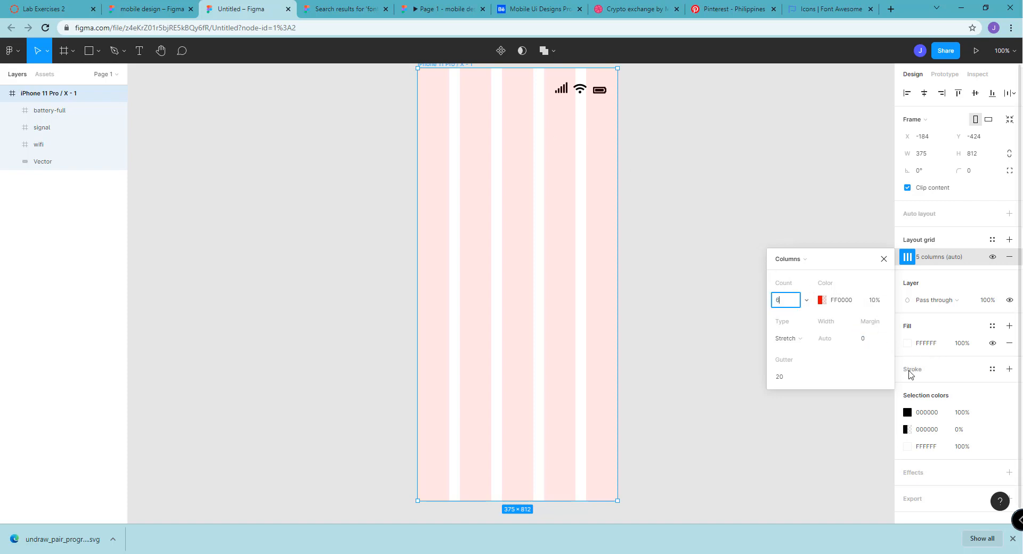
left_click(872, 339)
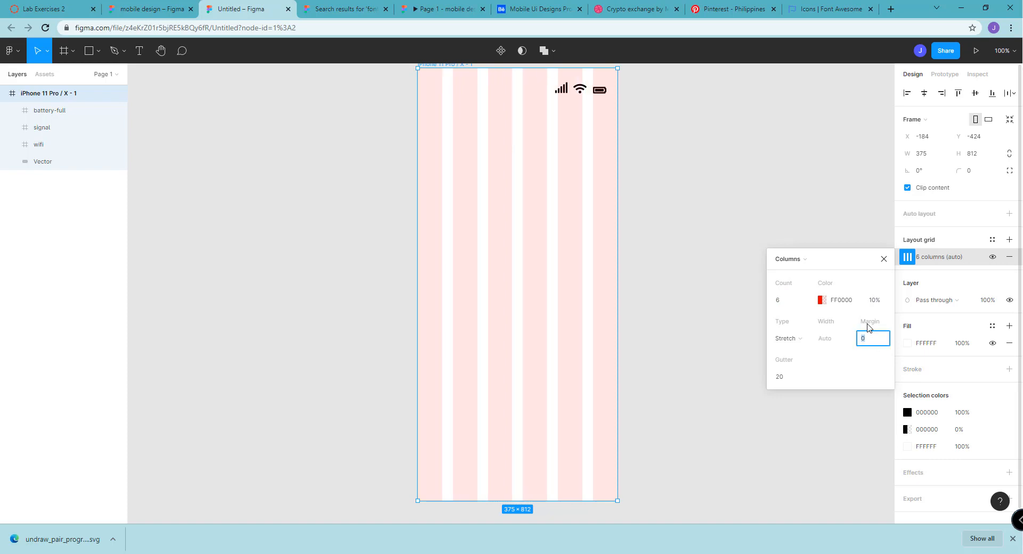
type("25")
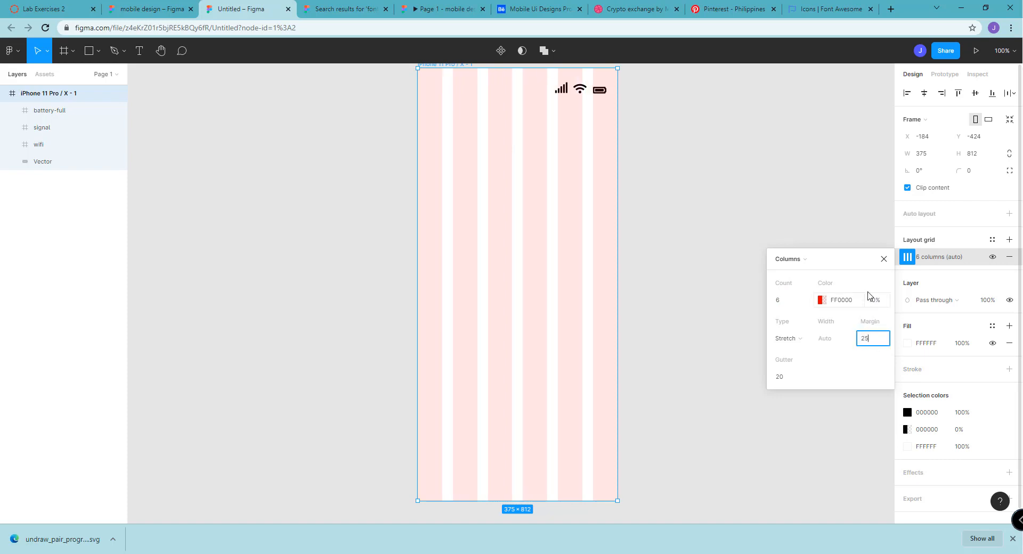
left_click(821, 214)
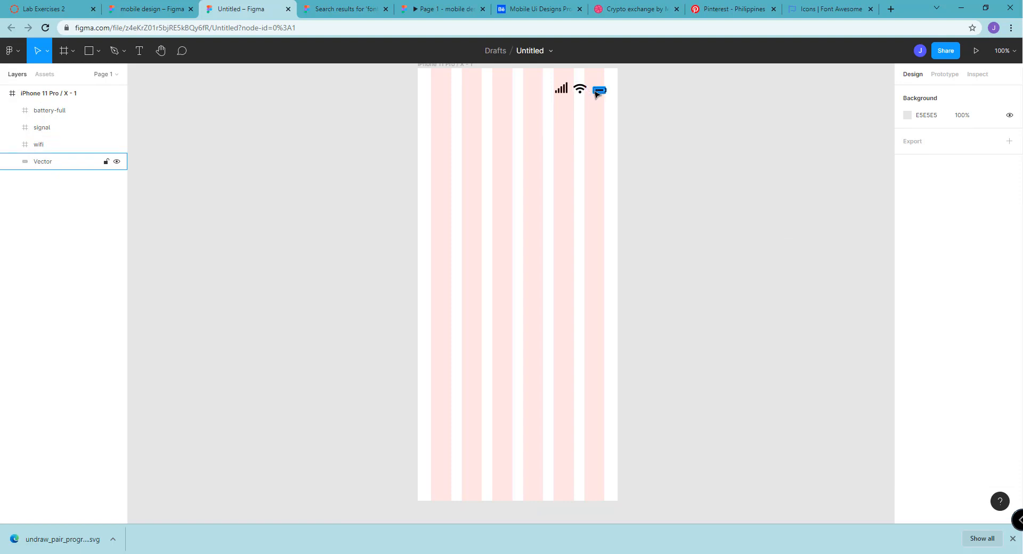
Move the battery icon to about X 327, Y 30, near the outer edge of the last grid column
left_click_drag(598, 95, 599, 92)
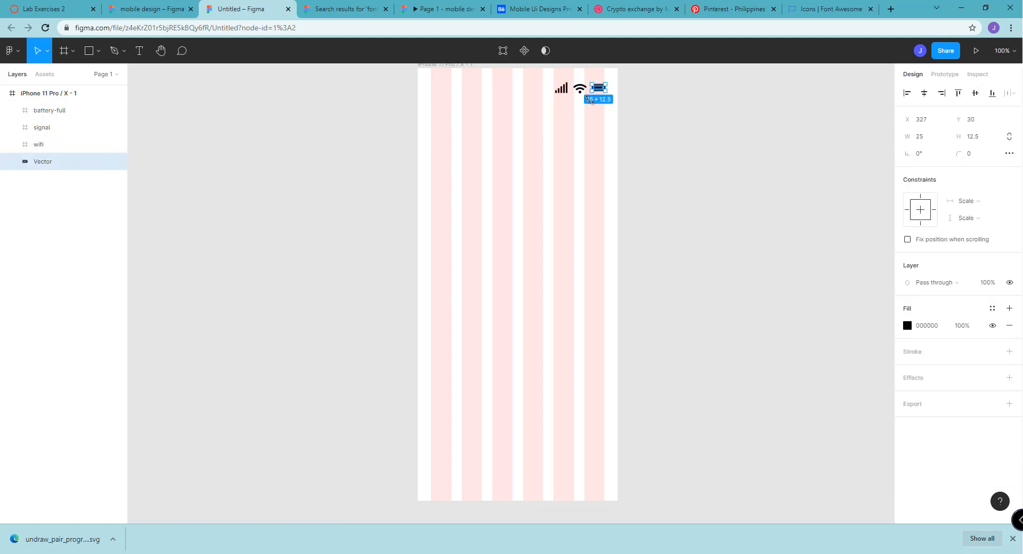
scroll(589, 103, "up", 1)
left_click(694, 153)
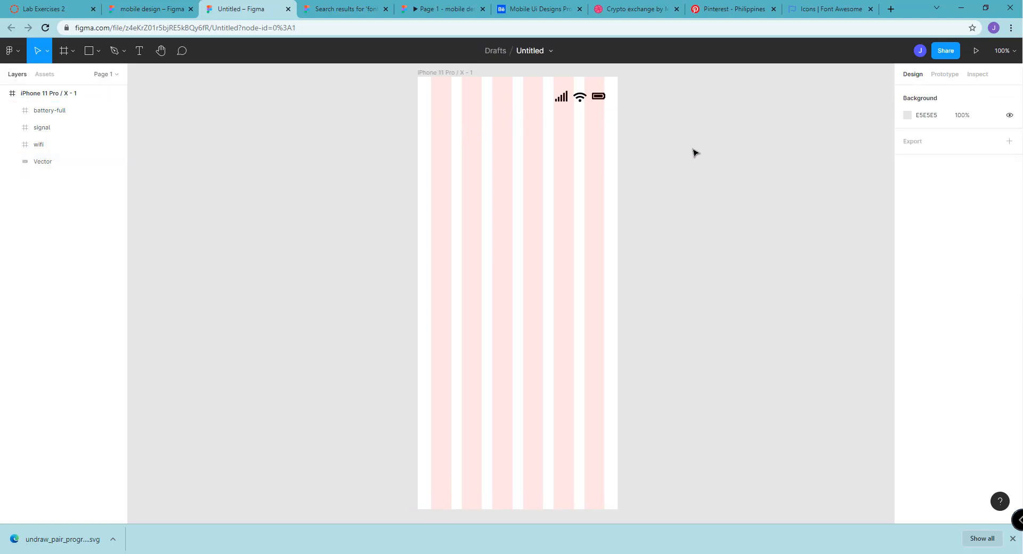
left_click(579, 97)
left_click(620, 108)
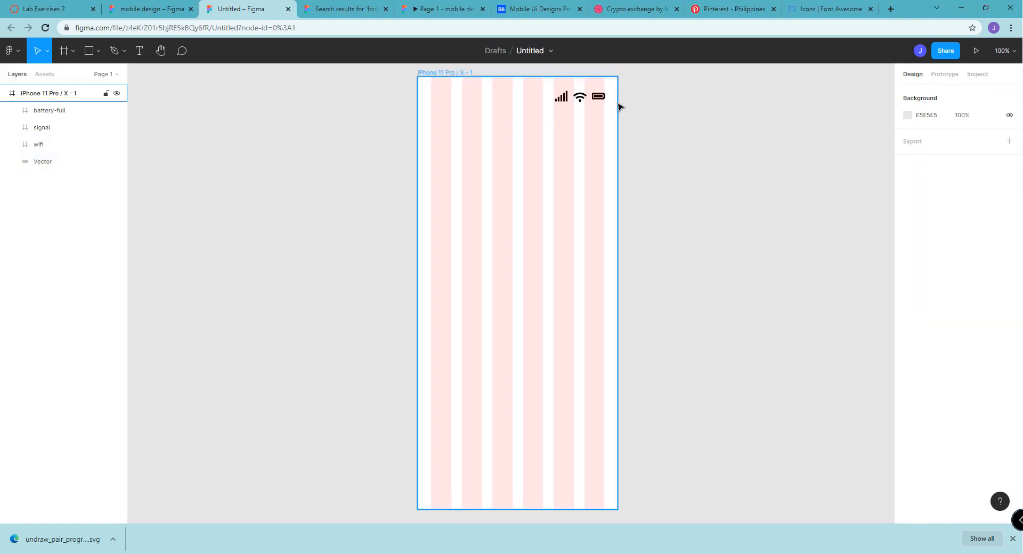
Shift the signal, wifi and battery icons slightly left and up with wider spacing, placing signal at about X 249, Y 22
scroll(601, 114, "up", 6)
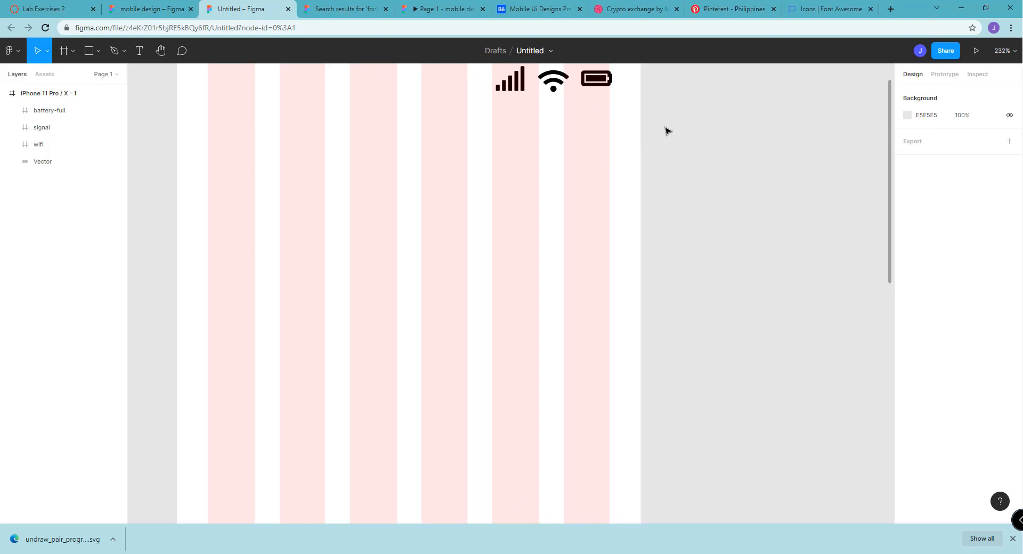
scroll(590, 115, "up", 3)
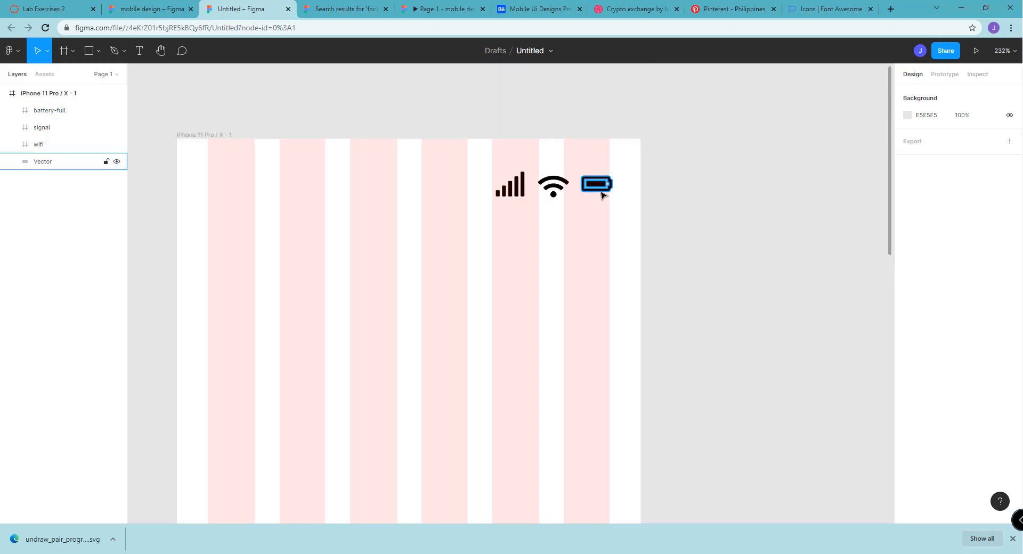
left_click(548, 186)
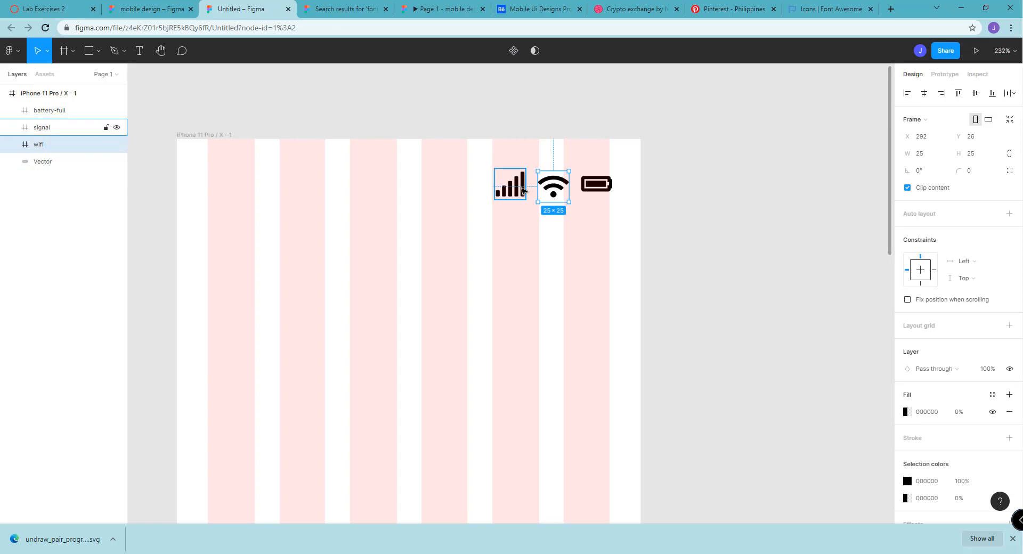
mouse_move(522, 193)
left_mouse_down()
mouse_move(586, 188)
mouse_move(508, 198)
left_mouse_up()
left_click(554, 188)
left_click(588, 190)
left_click(548, 226)
left_click(515, 197)
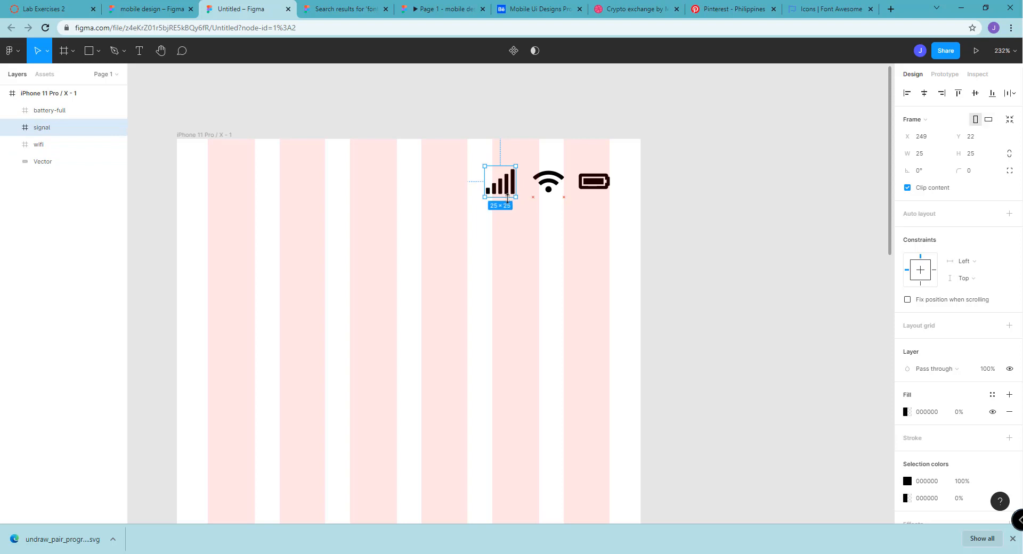
left_click(446, 217)
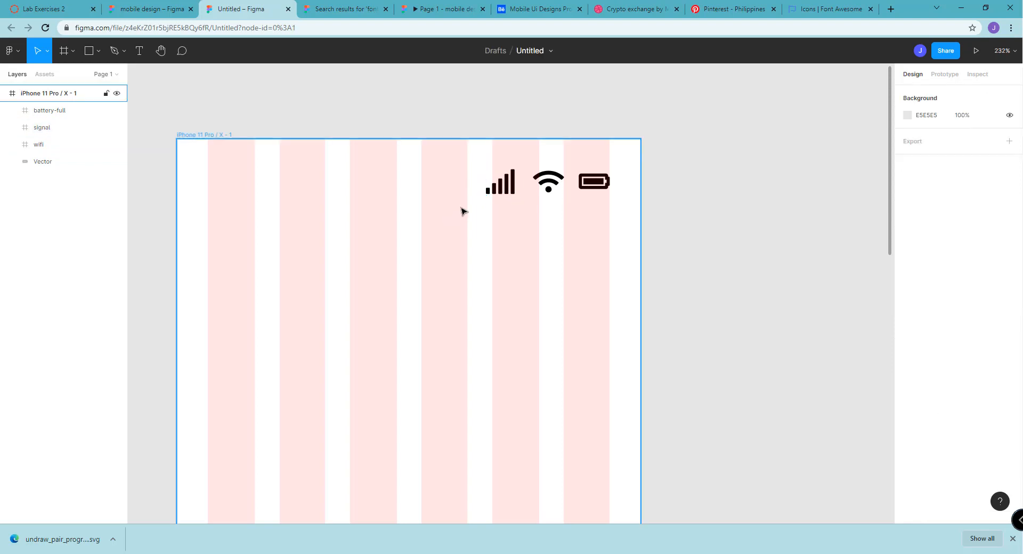
Move the signal icon slightly up and to the right, closer to the wifi icon
left_click(495, 192)
left_click_drag(501, 190, 503, 185)
left_click(478, 174)
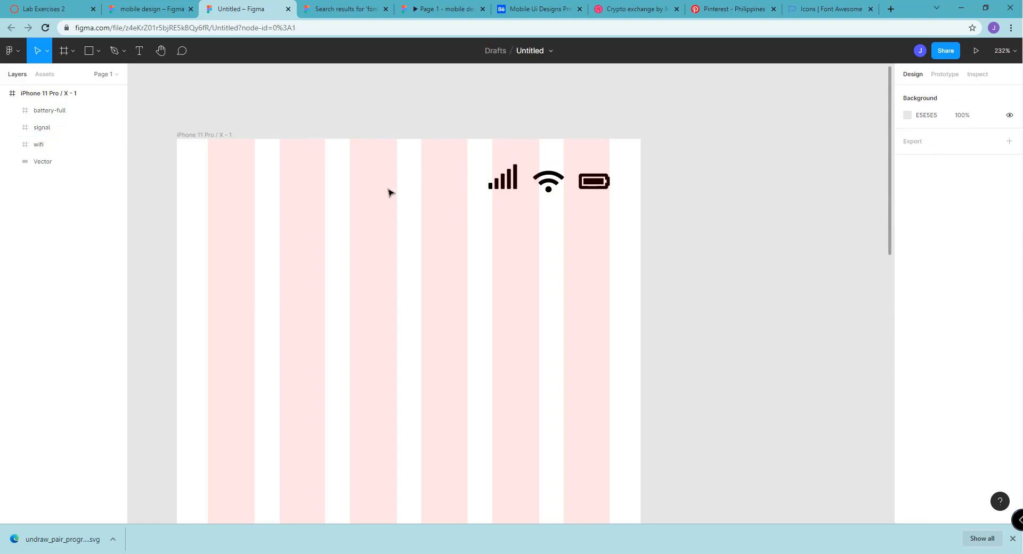
Open the presentation view of the phone screen design
mouse_move(892, 183)
left_mouse_down()
mouse_move(894, 203)
mouse_move(899, 179)
left_mouse_up()
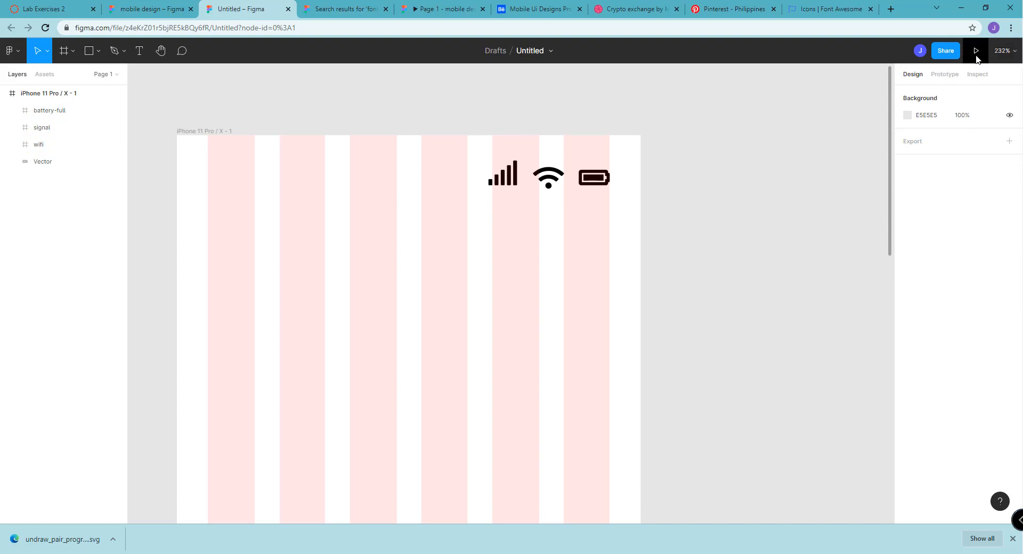
left_click(976, 53)
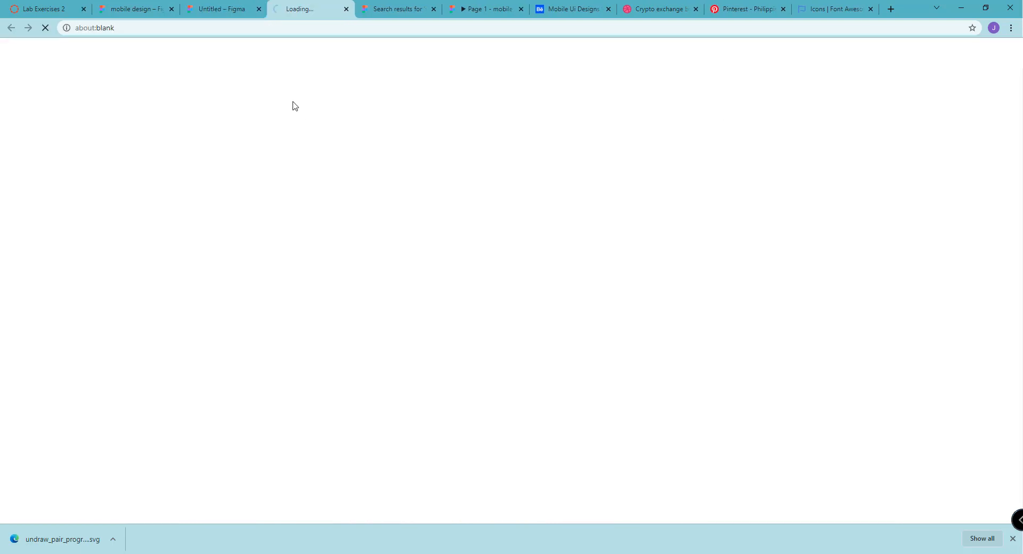
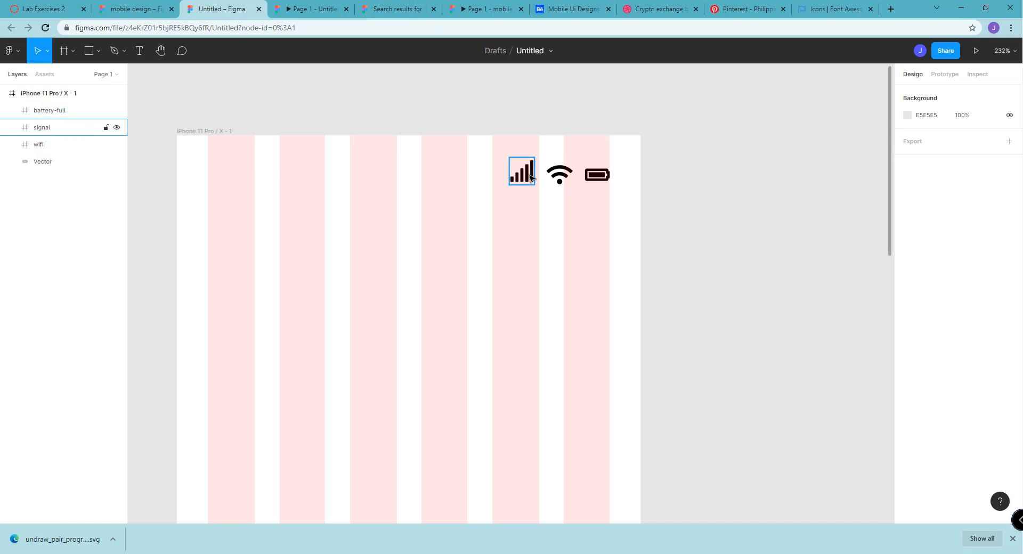
Nudge the signal and wifi icons slightly right, closer to the battery icon, and check them in the presentation view
left_click_drag(526, 179, 555, 180)
left_click(551, 179)
left_click(572, 215)
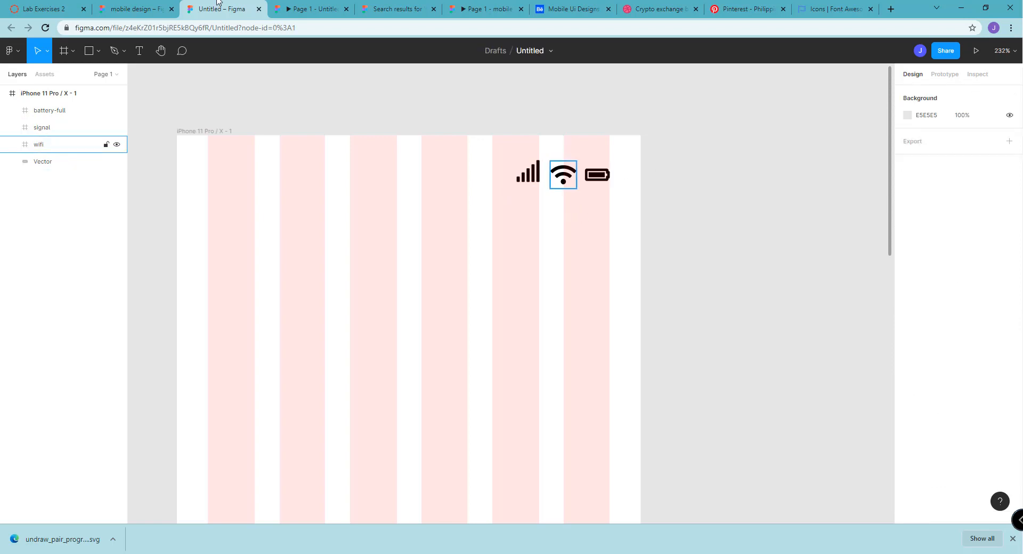
left_click(304, 9)
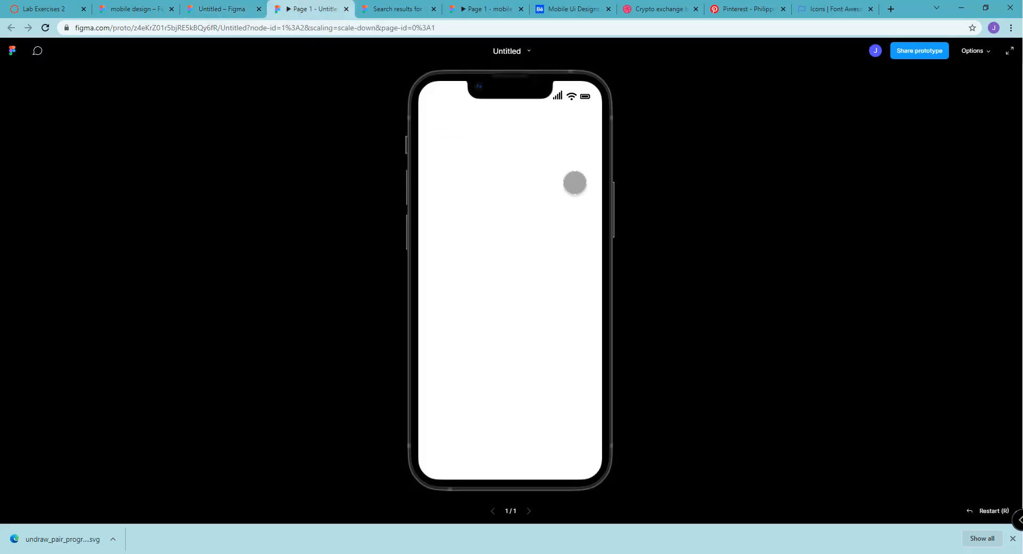
left_click(237, 8)
Add a text layer reading "3:45 PM" near the upper-left area of the phone frame
left_click(140, 51)
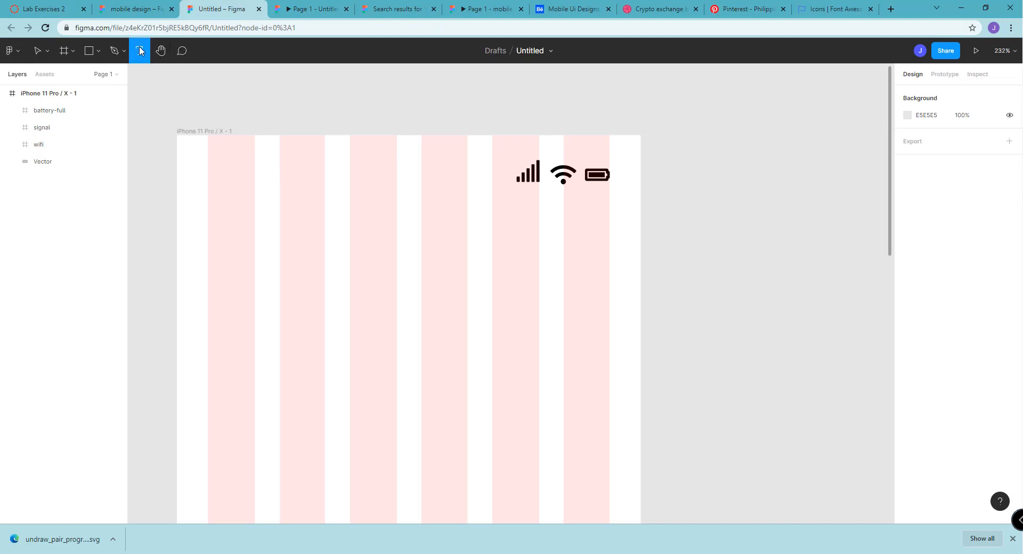
left_click(246, 195)
type("3:45")
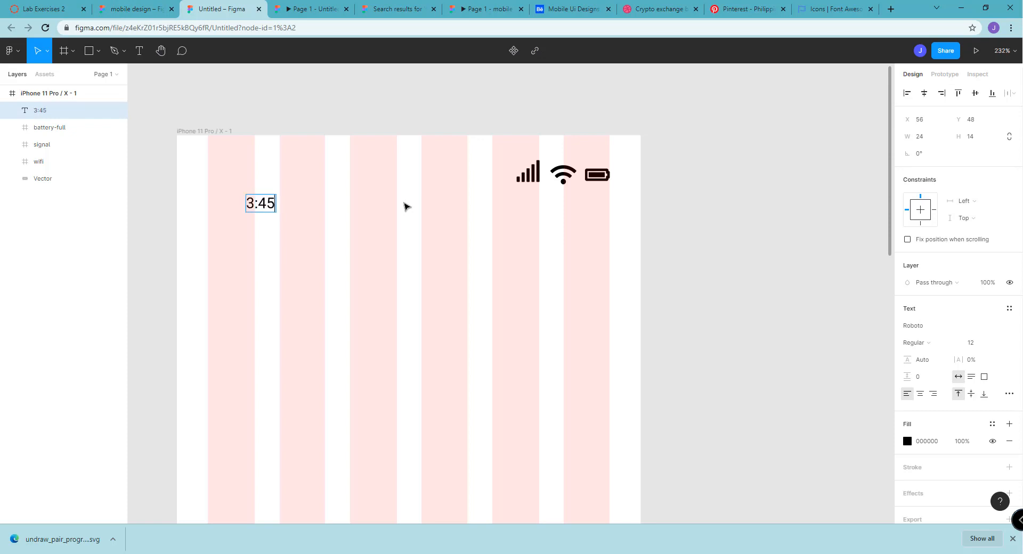
type(" PM")
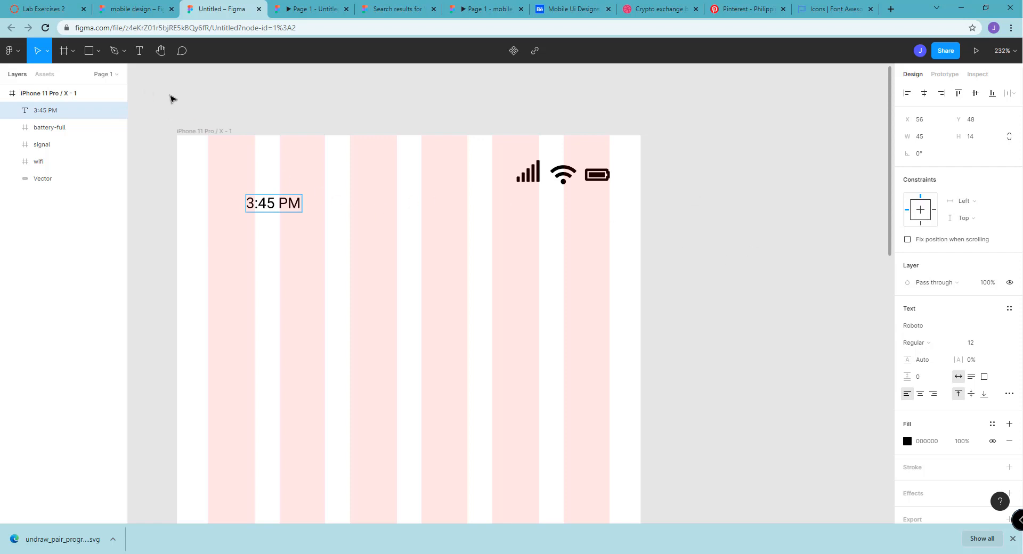
key("Escape")
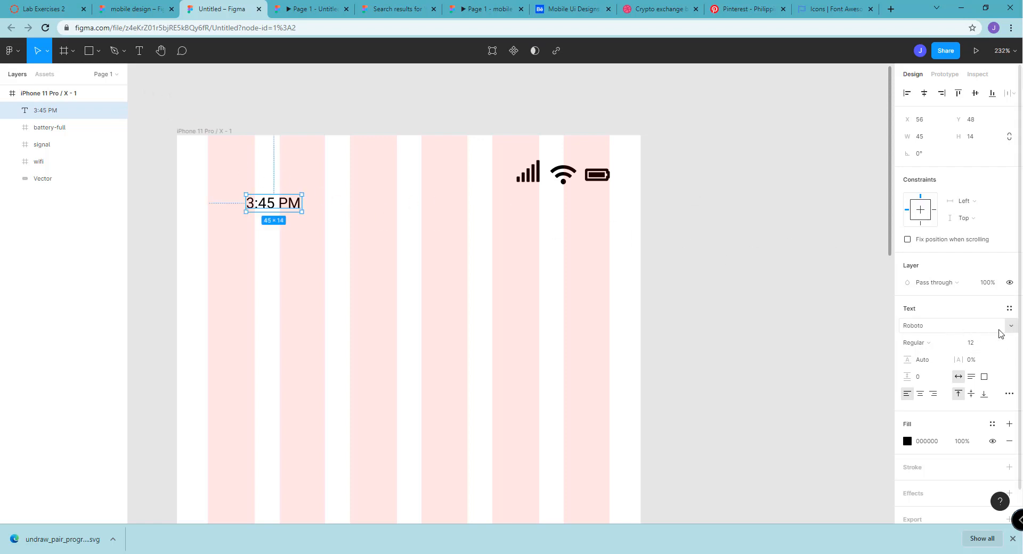
Set the time text's font to Poppins and move the text up to about X 50, Y 15
left_click(1011, 330)
scroll(971, 259, "up", 2)
scroll(971, 259, "up", 12)
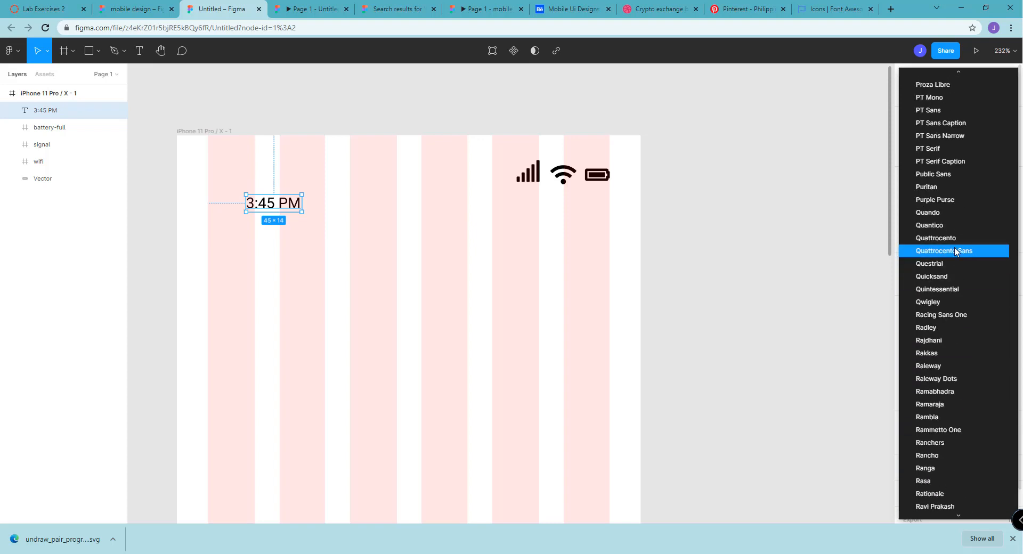
scroll(934, 256, "up", 5)
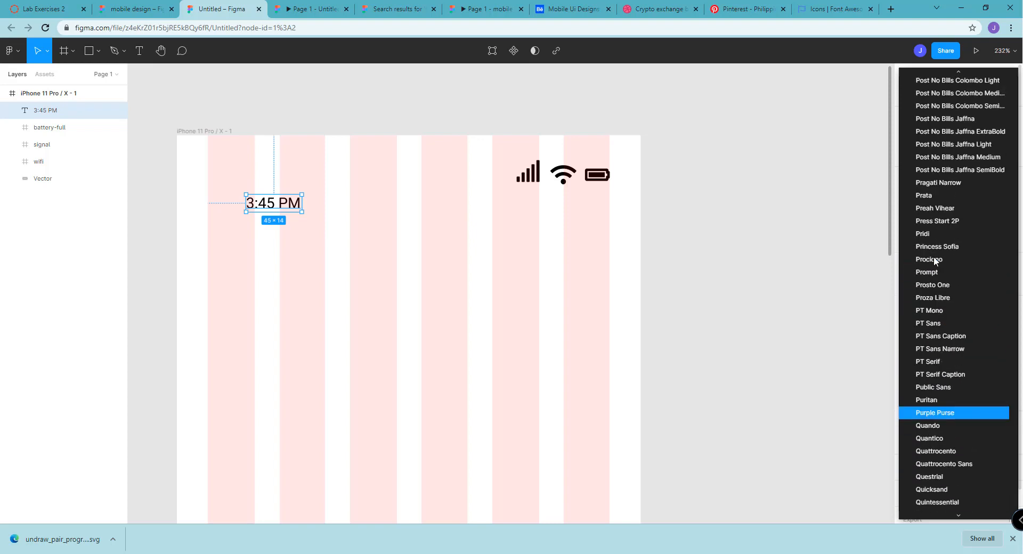
scroll(933, 251, "up", 6)
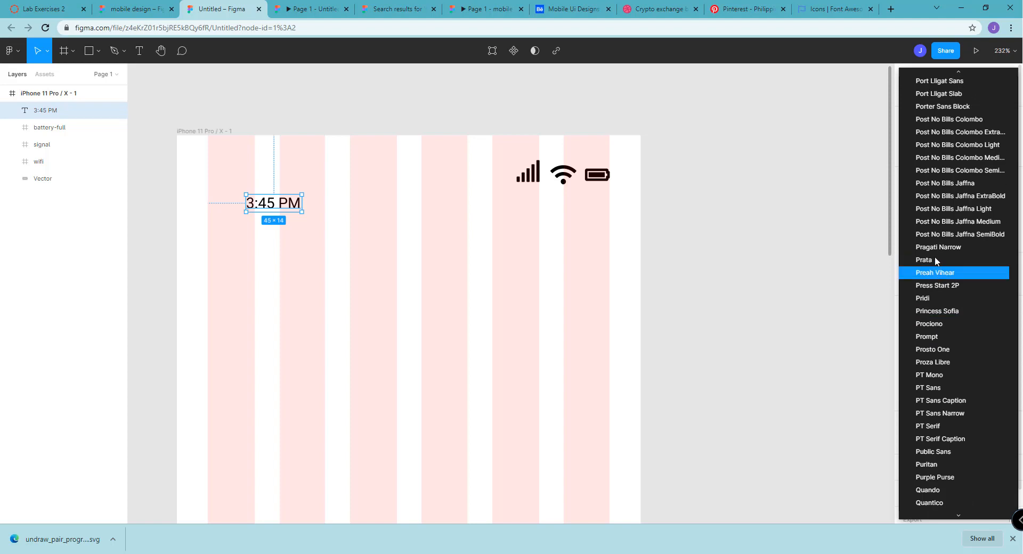
scroll(934, 256, "up", 2)
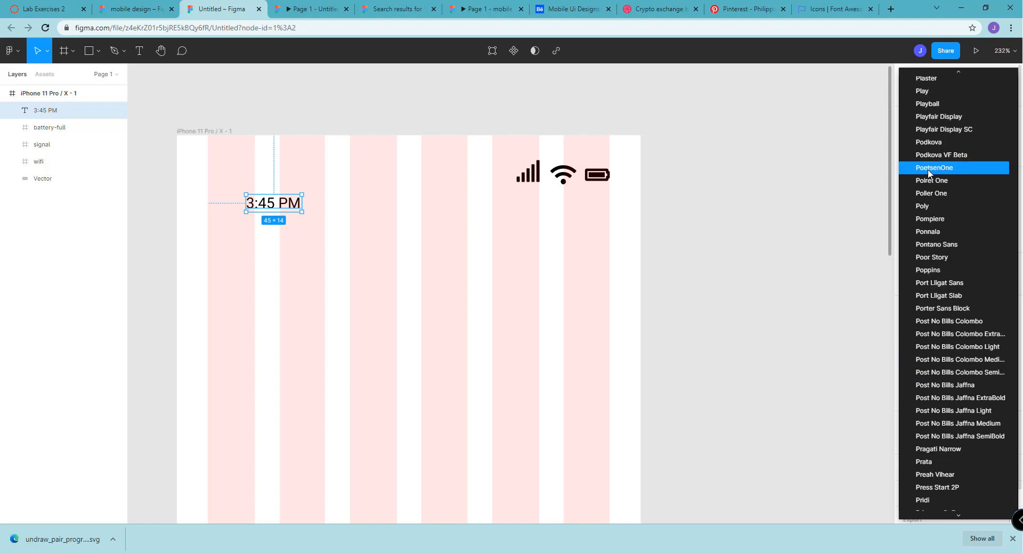
left_click(941, 266)
left_click(762, 255)
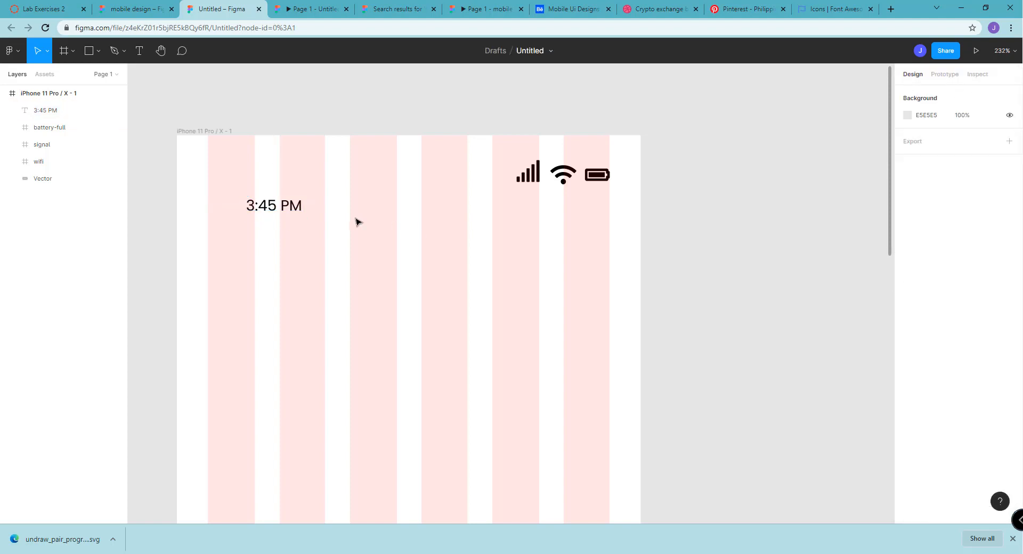
left_click_drag(286, 211, 278, 170)
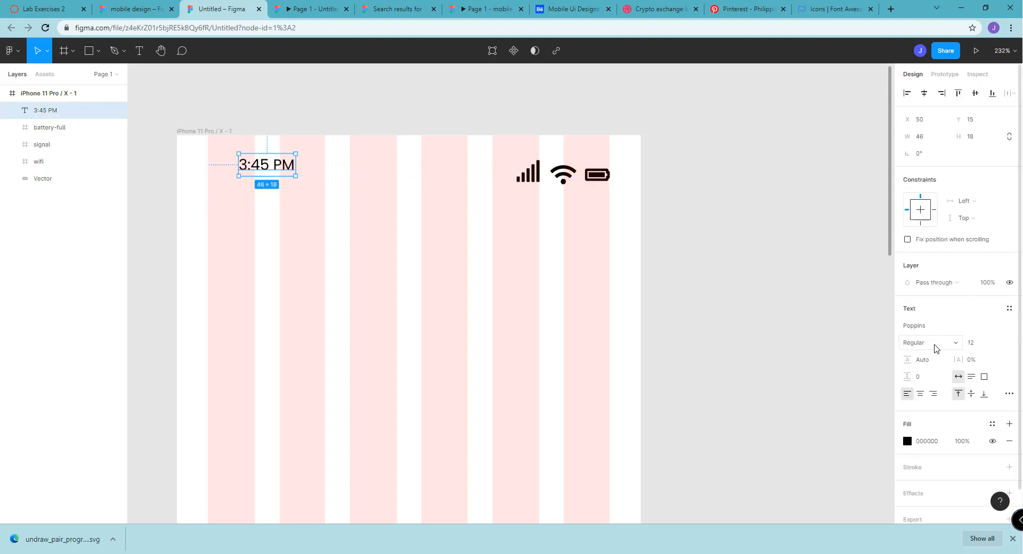
Set the time text to Bold weight at size 14
left_click(932, 348)
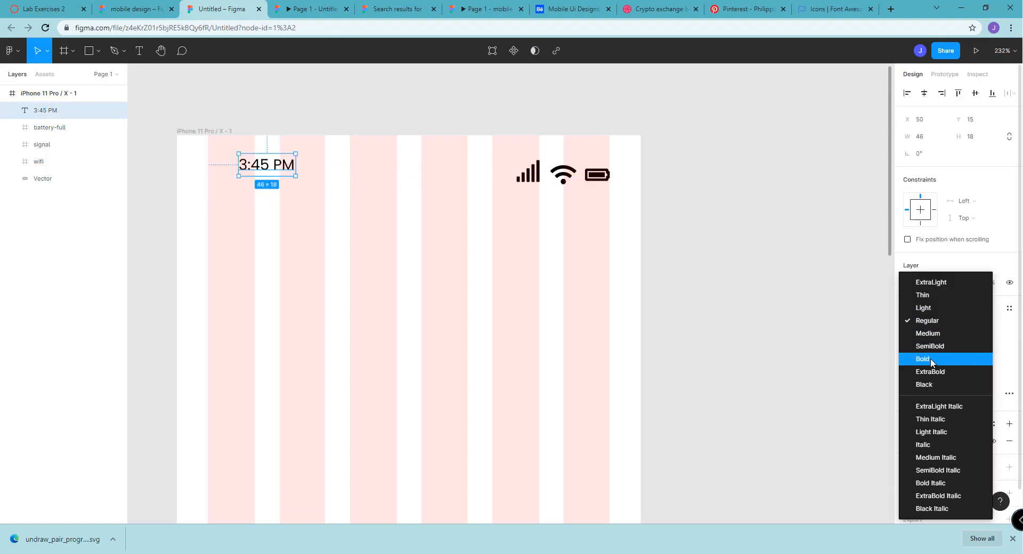
left_click(932, 359)
left_click(980, 343)
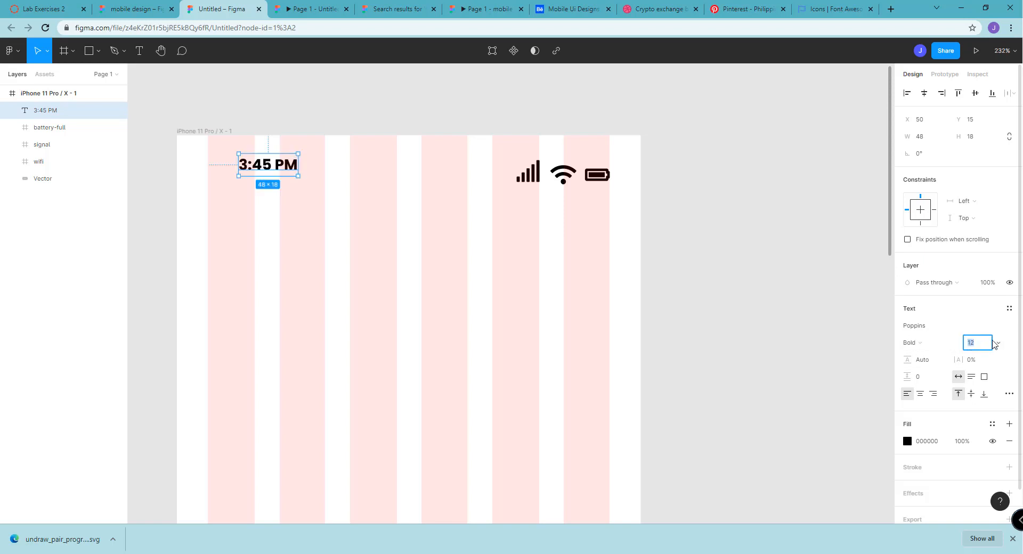
type("14")
key("Return")
left_click(759, 267)
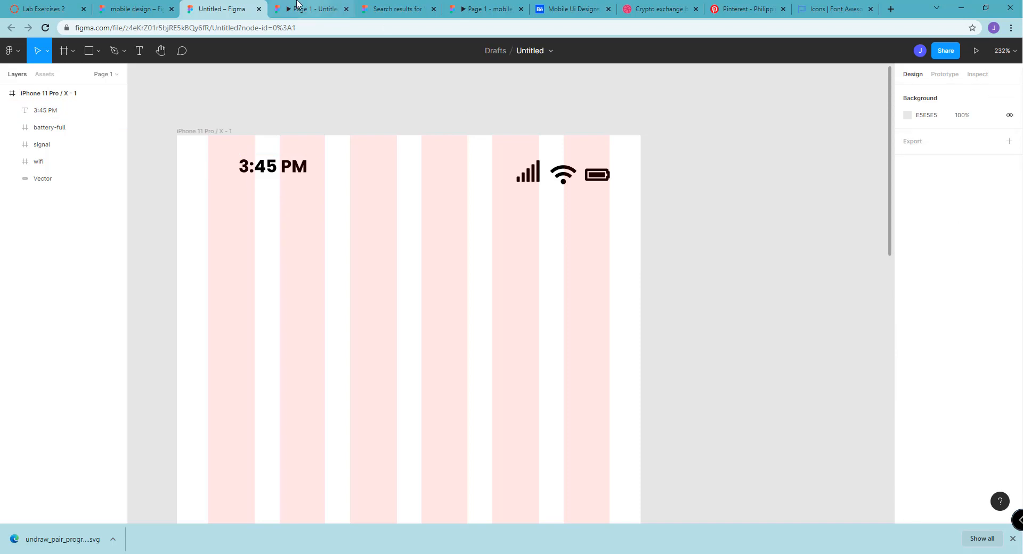
Move the time text to about X 28, Y 19 in the first grid column, checking its placement in the presentation view
left_click(300, 4)
left_click(263, 12)
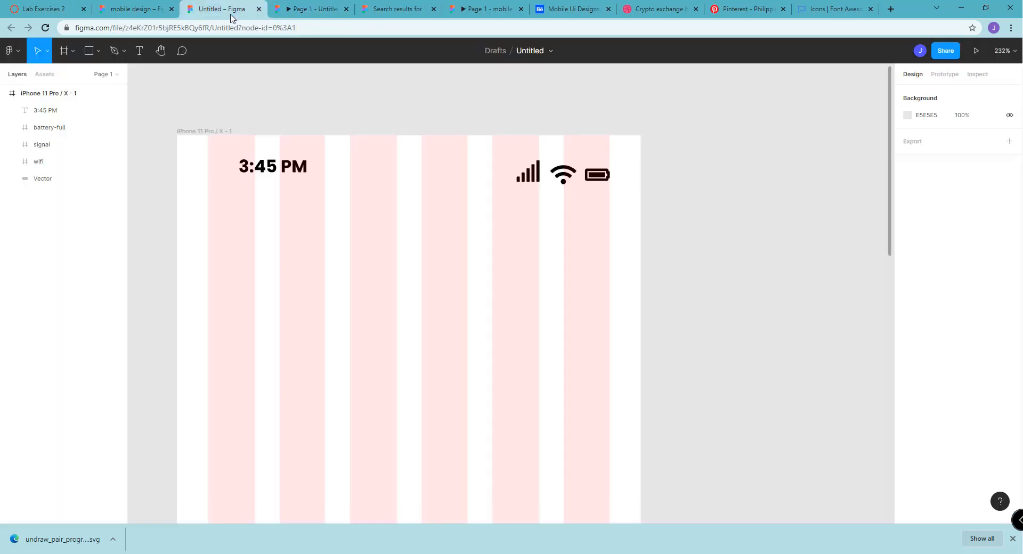
left_click(280, 165)
left_click_drag(266, 168, 247, 177)
left_click(322, 4)
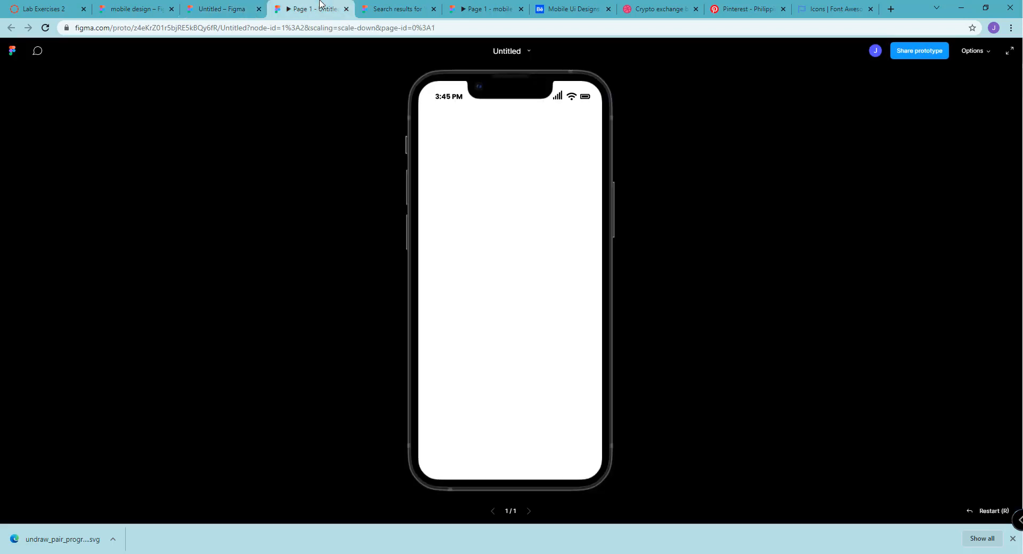
left_click(250, 8)
left_click_drag(265, 174, 254, 173)
left_click(312, 5)
left_click(236, 4)
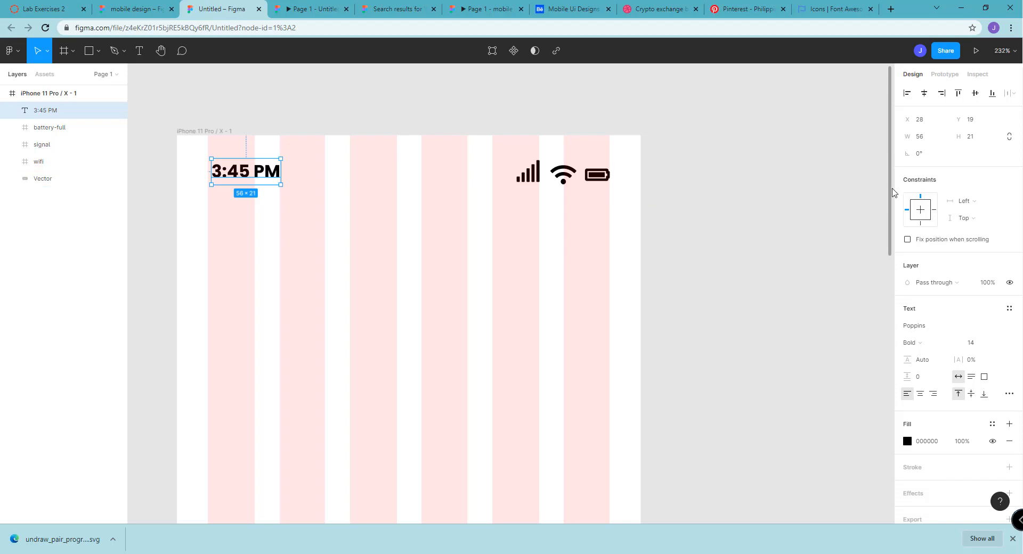
Hide the six-column layout grid on the iPhone 11 Pro / X frame
left_click_drag(891, 189, 891, 203)
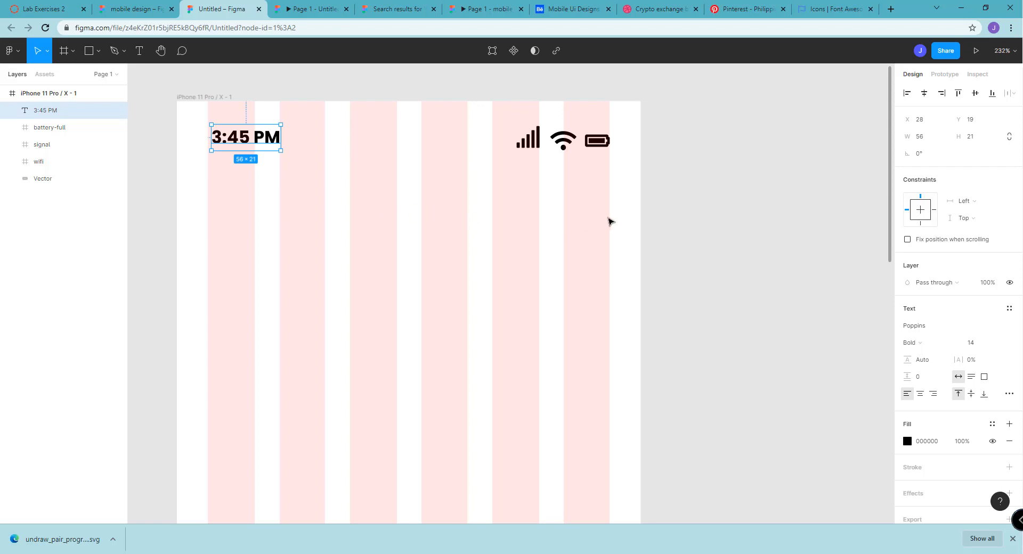
scroll(602, 236, "down", 3, "ctrl")
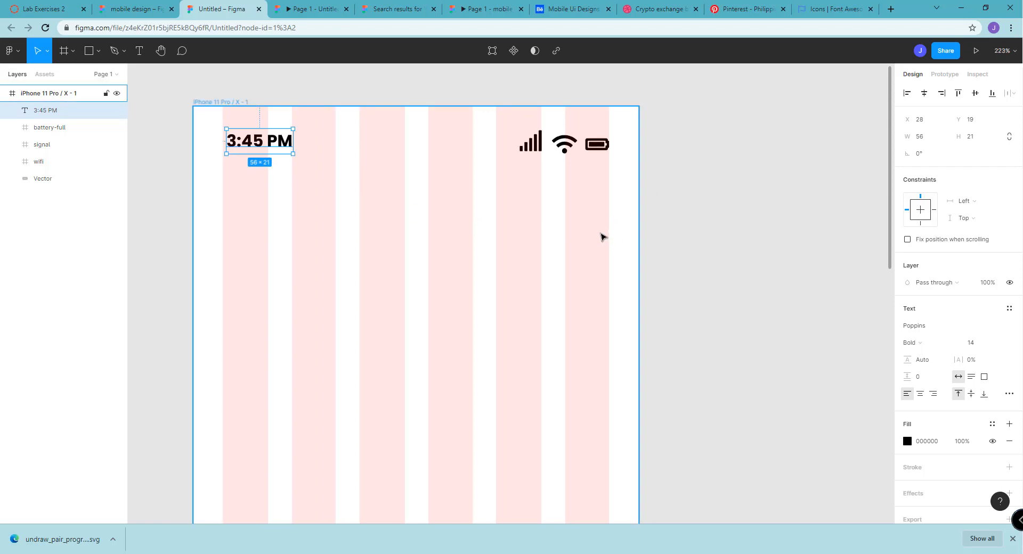
scroll(602, 236, "down", 4, "ctrl")
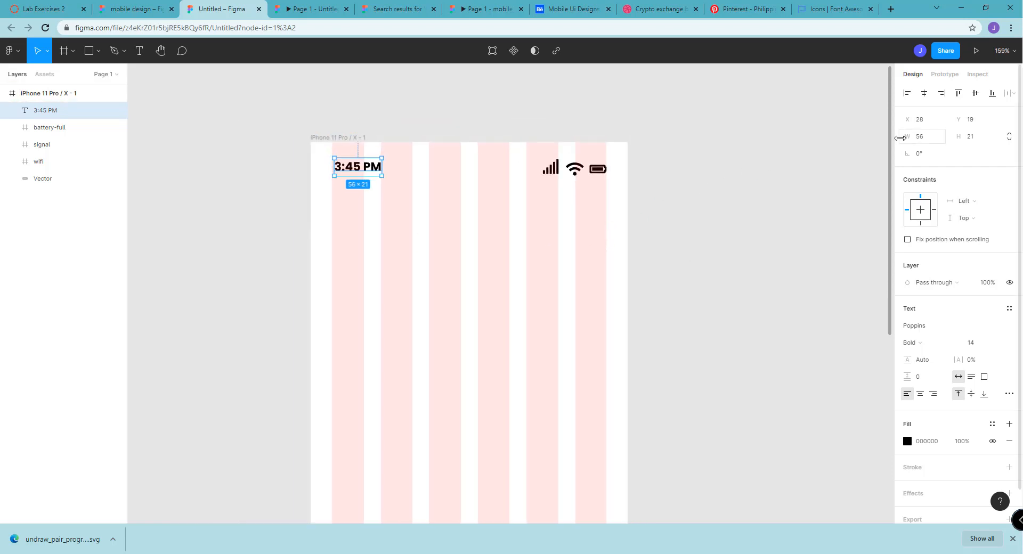
left_click_drag(889, 187, 889, 222)
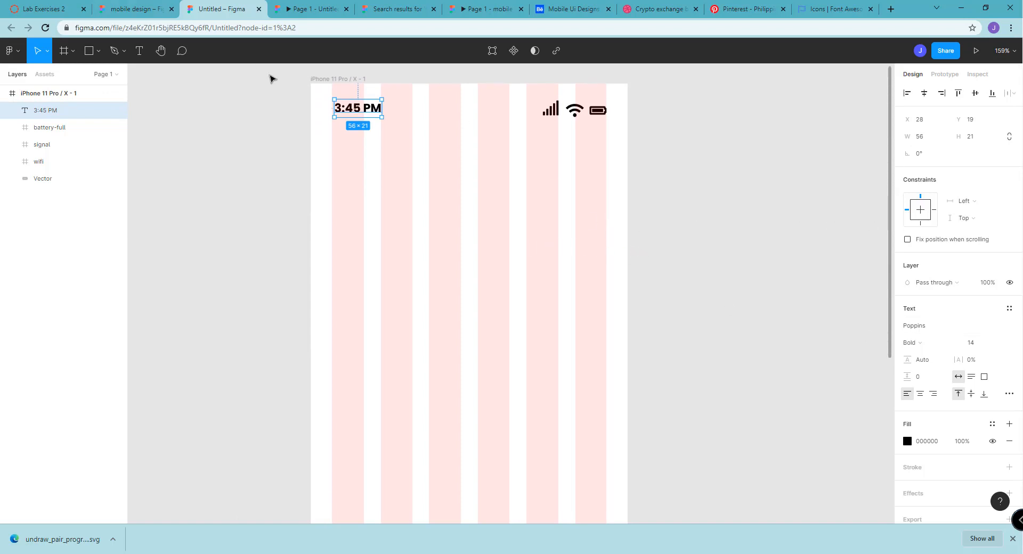
left_click(322, 81)
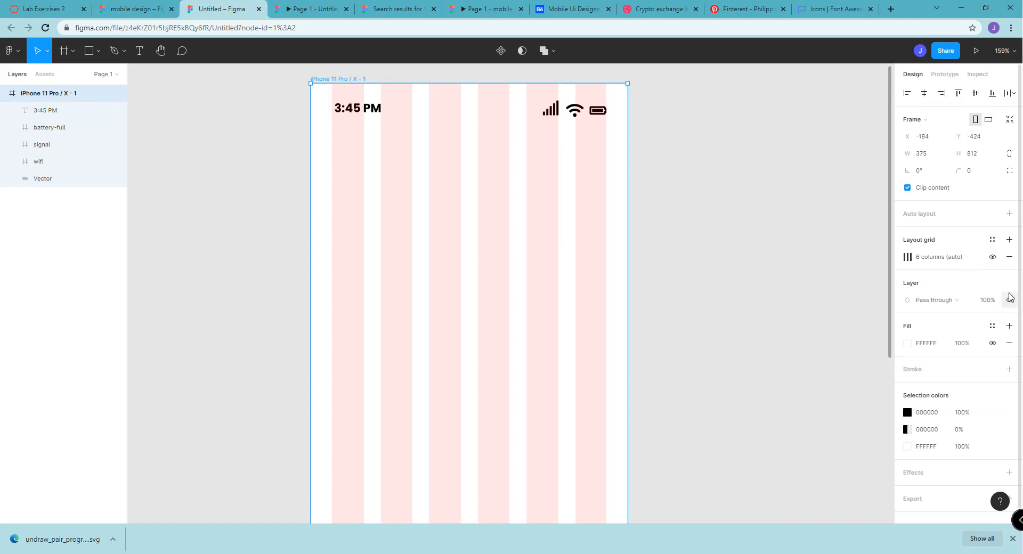
left_click(993, 257)
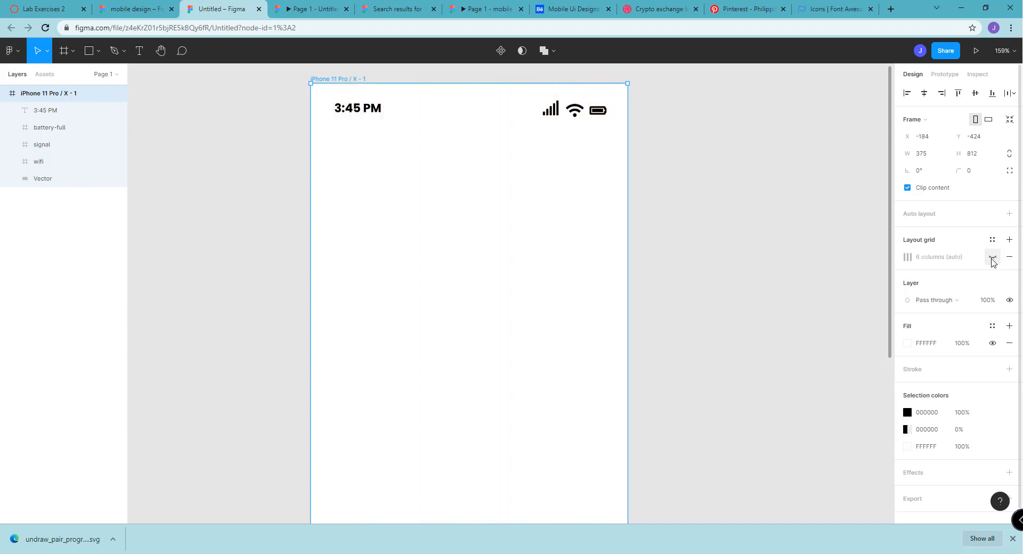
left_click(501, 239)
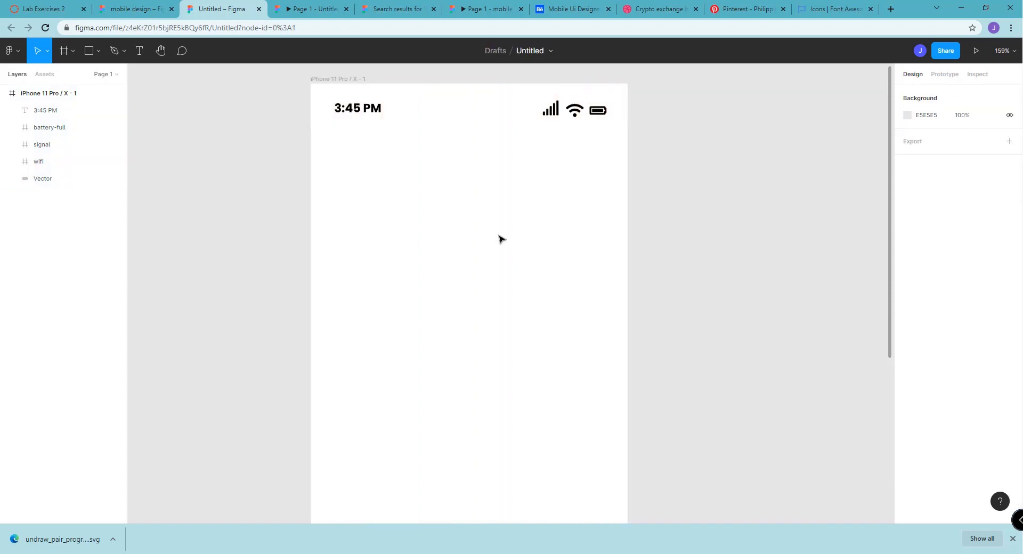
Change the phone frame's fill to light cyan, D7FDFF
left_click(321, 87)
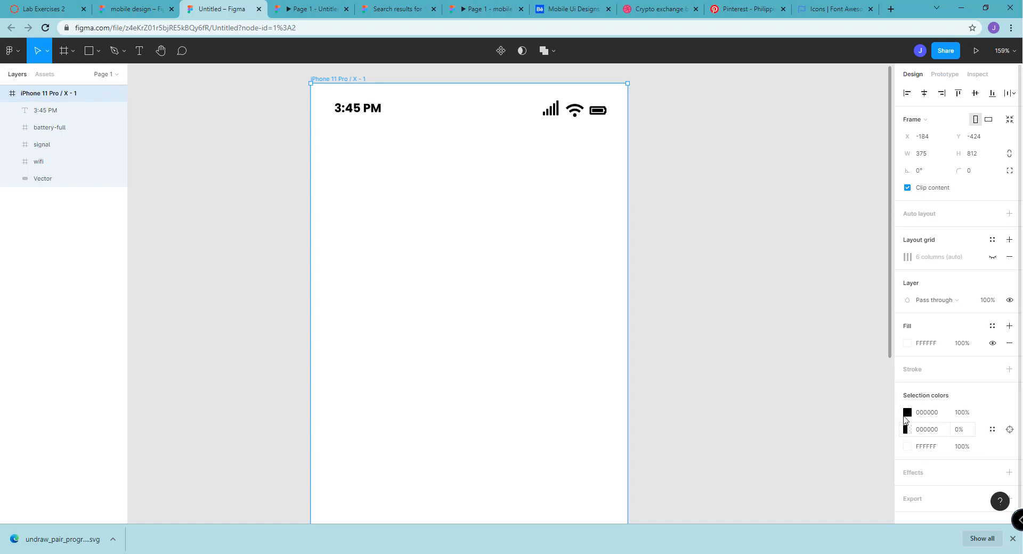
scroll(906, 408, "down", 1)
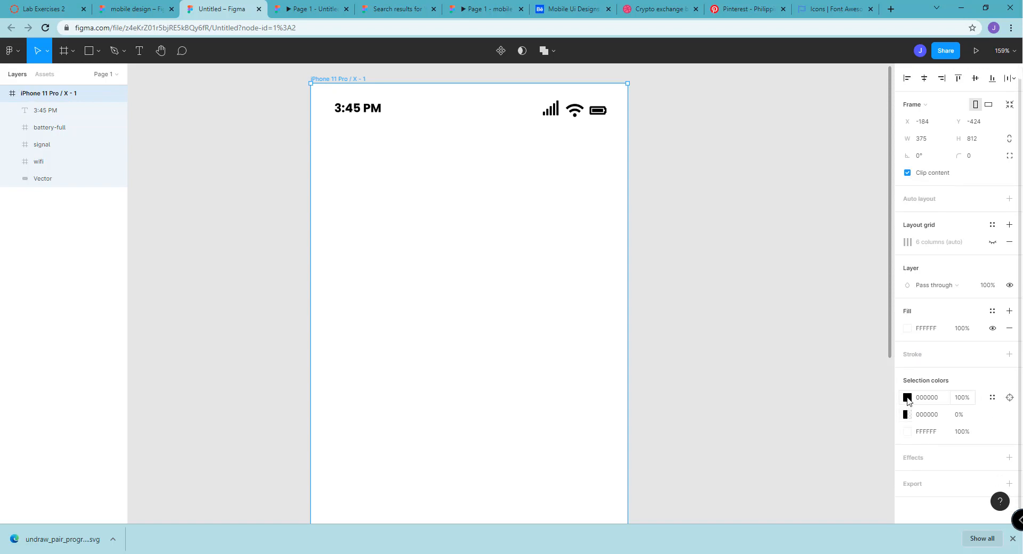
left_click(907, 397)
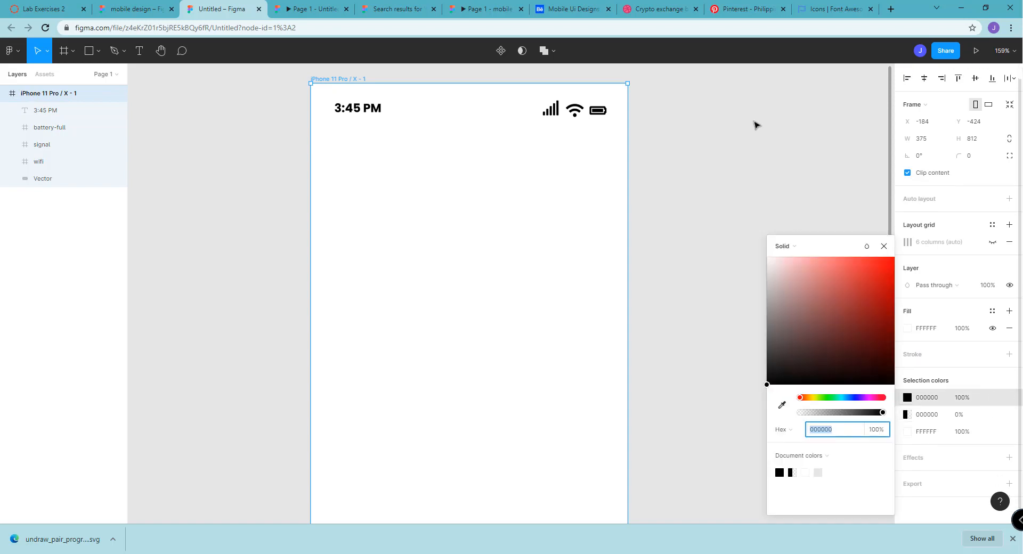
left_click(907, 328)
left_click(908, 328)
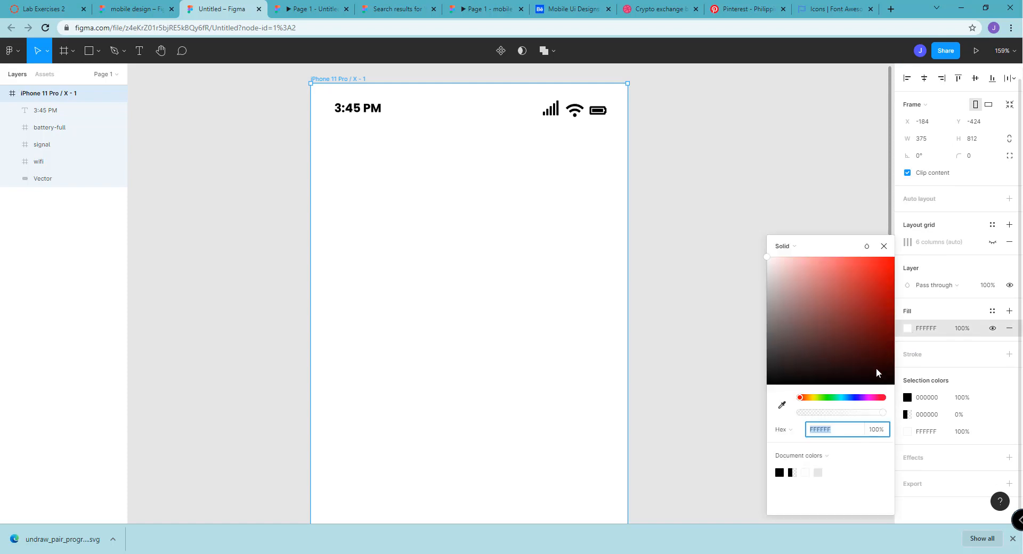
left_click_drag(848, 399, 844, 399)
left_click_drag(773, 267, 789, 230)
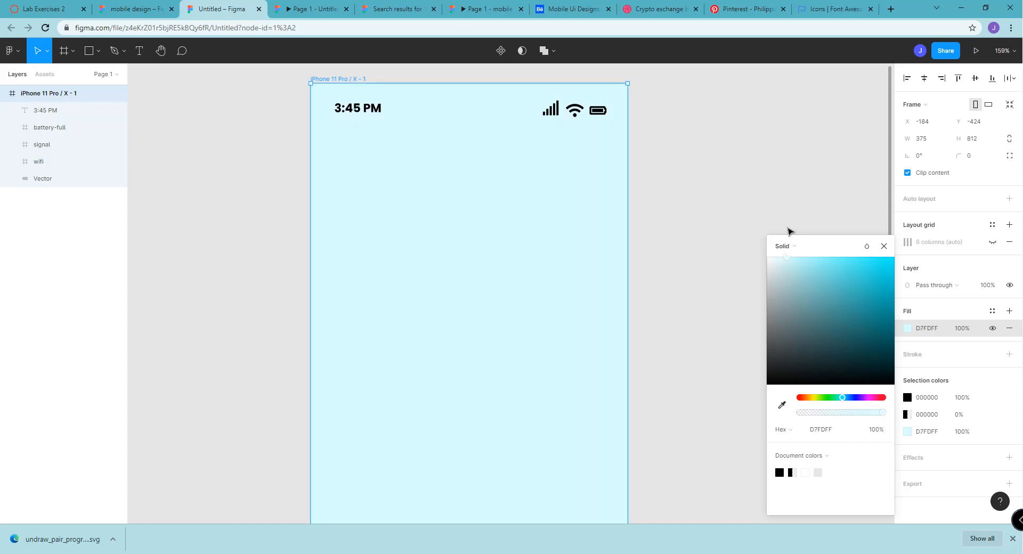
left_click(724, 190)
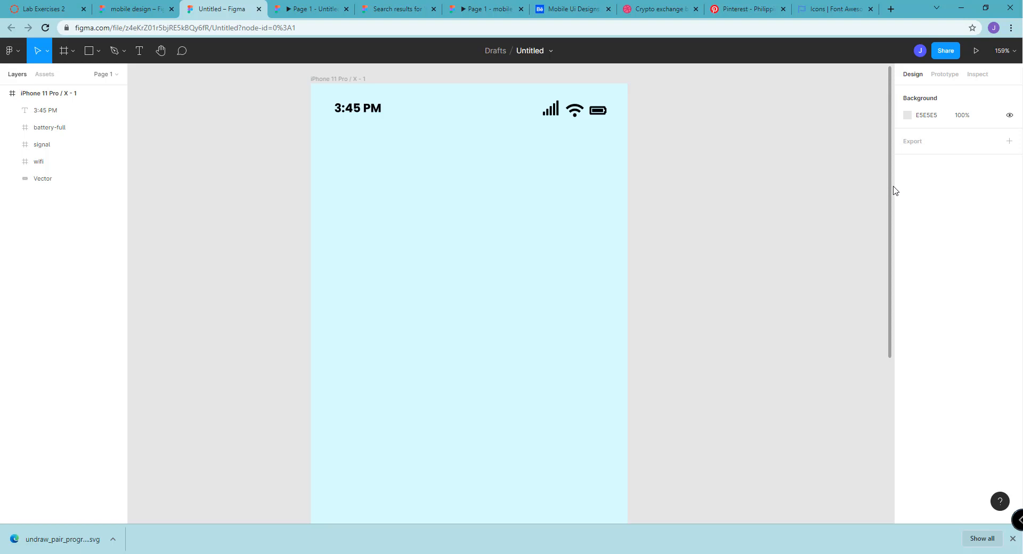
Examine the finished "mobile design" prototype as a reference and return to the Untitled design file
left_click_drag(893, 196, 849, 197)
scroll(849, 196, "down", 2)
scroll(849, 201, "up", 2)
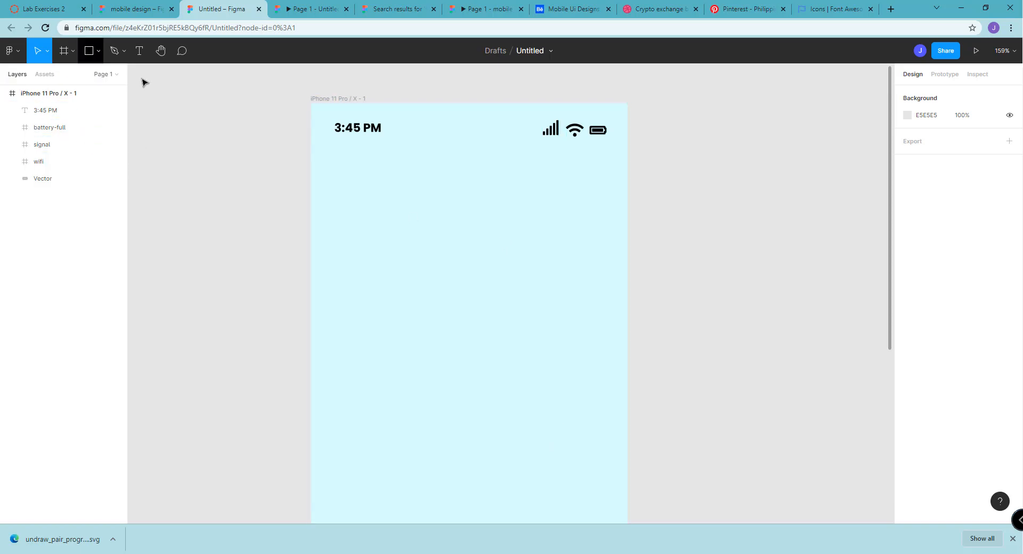
left_click(391, 5)
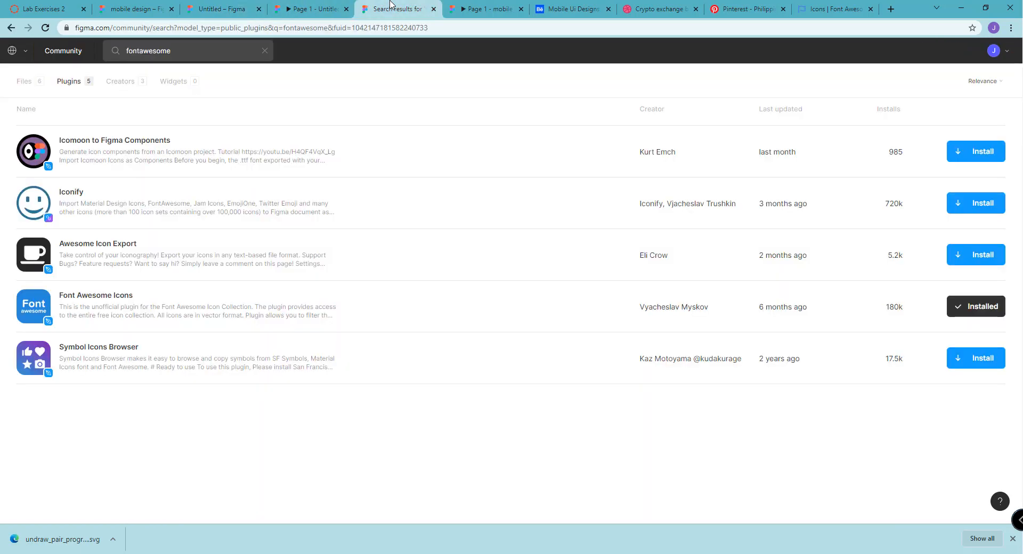
left_click(485, 8)
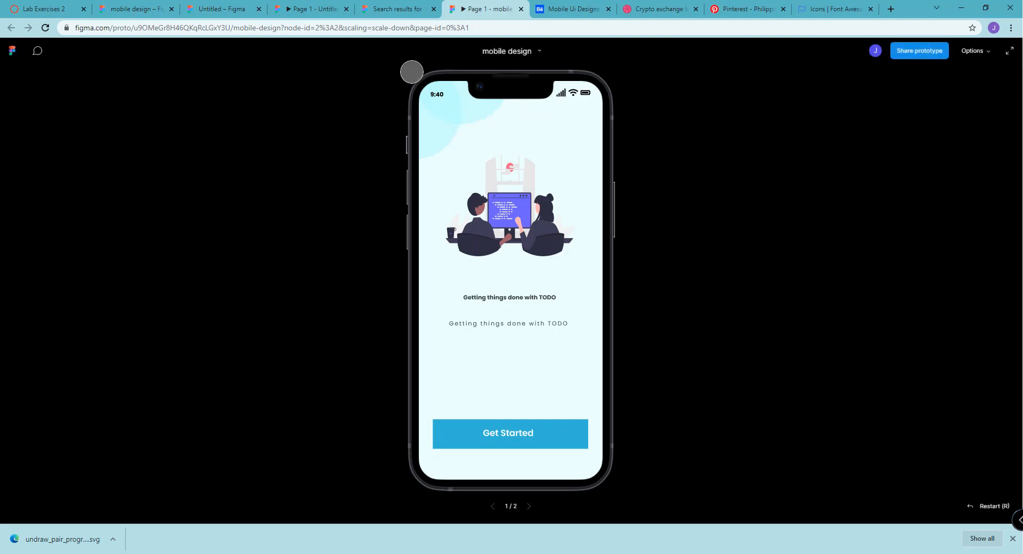
left_click(220, 9)
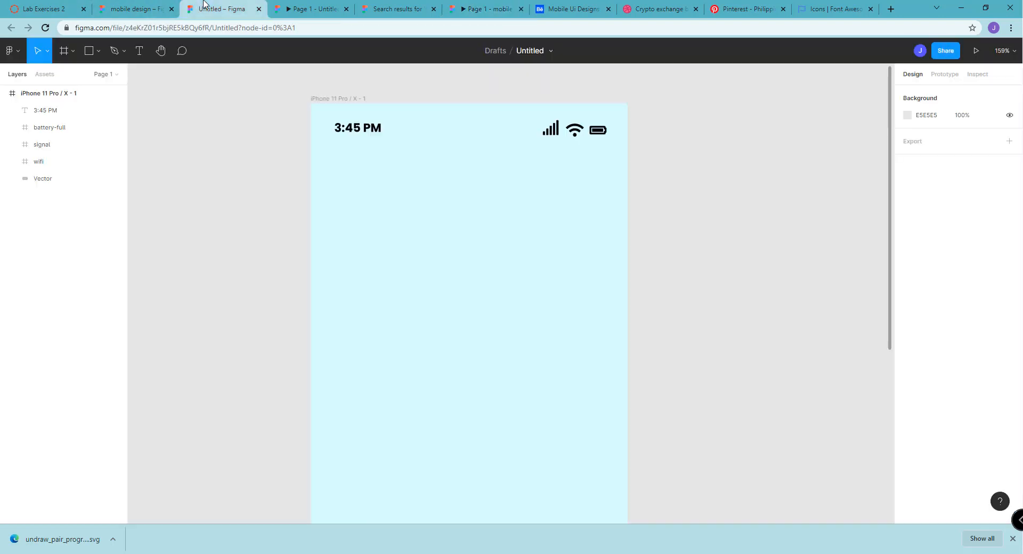
Draw a circle of about 164 × 164 at about X 79, Y 85 in the phone frame, using the Ellipse tool
left_click(90, 52)
left_click(96, 55)
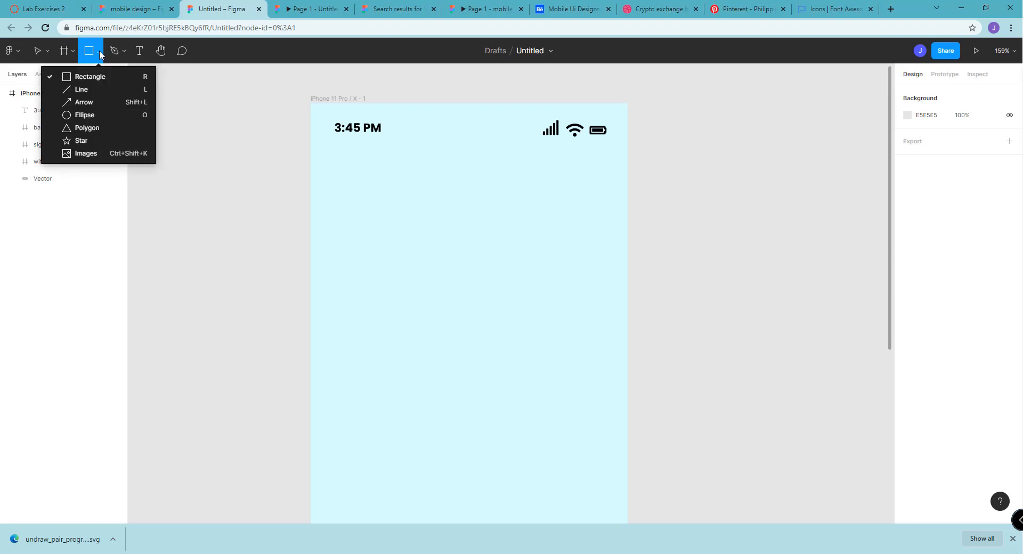
left_click(86, 115)
left_click_drag(377, 175, 516, 314)
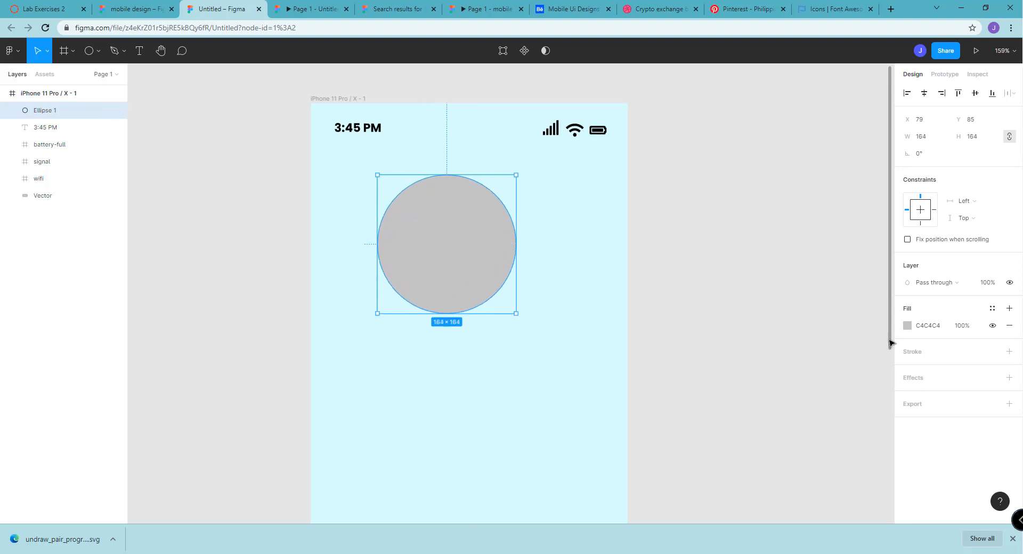
Set the circle's fill to light blue 6CE5FF at 31% opacity
left_click(908, 327)
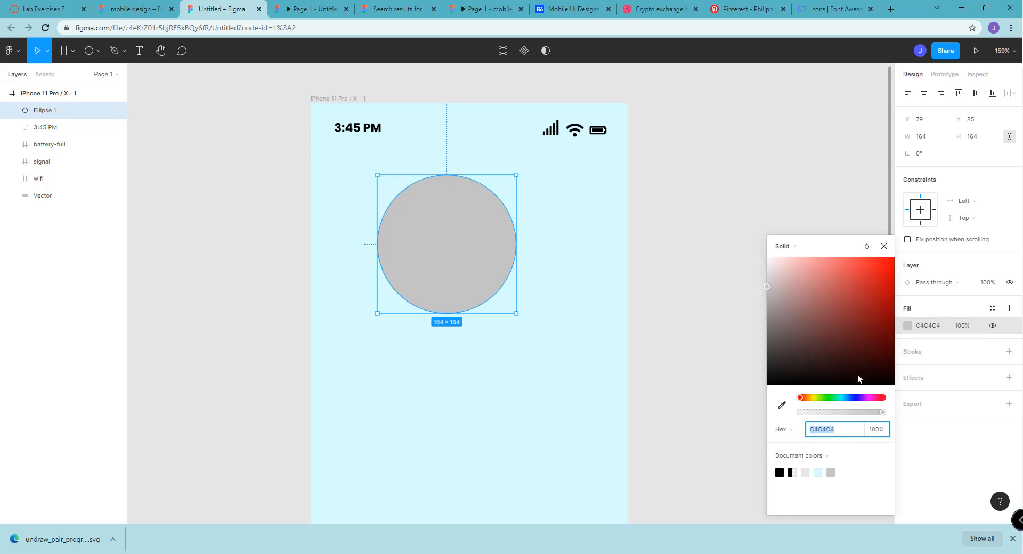
left_click(844, 399)
left_click_drag(817, 280, 840, 237)
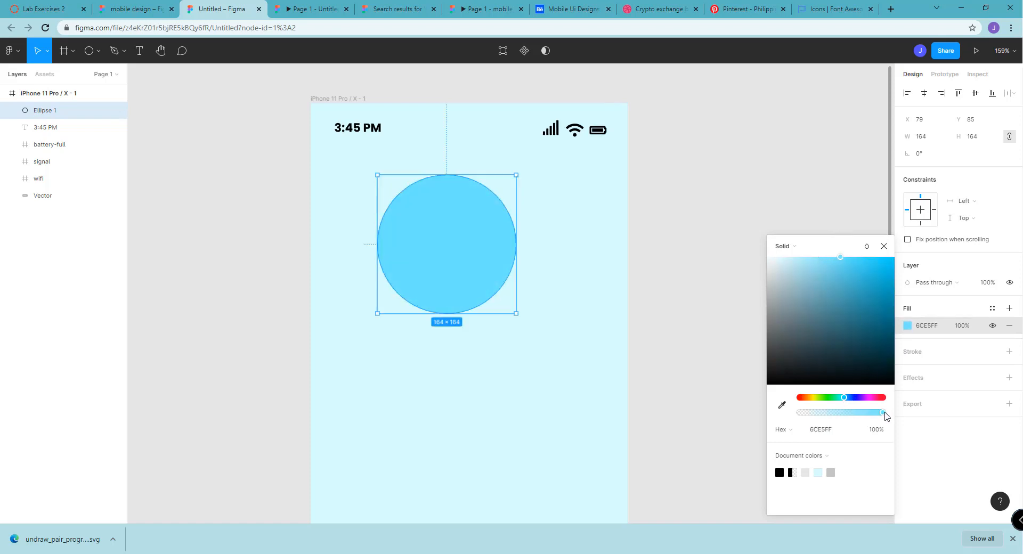
left_click_drag(882, 413, 826, 417)
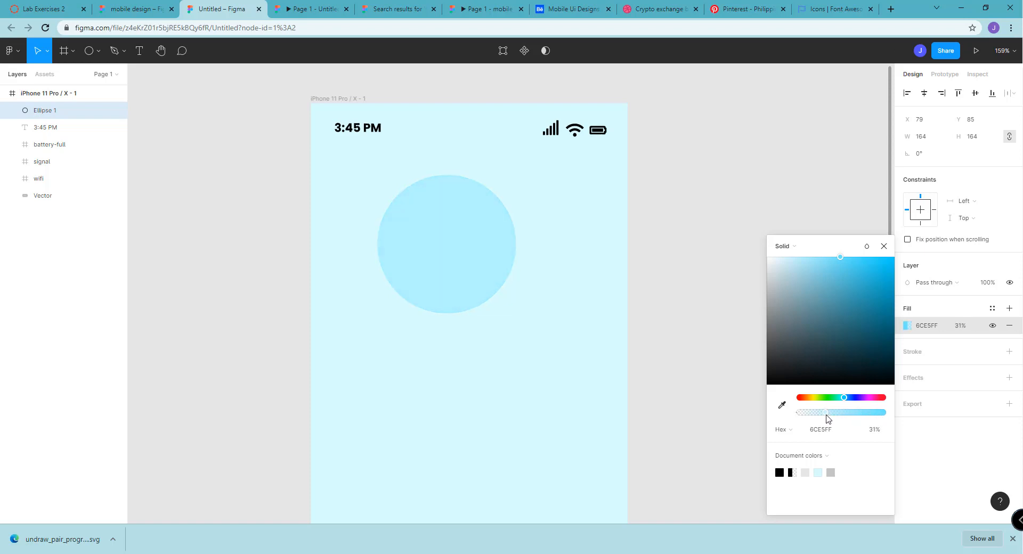
left_click(714, 312)
Duplicate the circle with an overlapping offset and move both circles partly outside the phone frame's upper-left corner
left_click(515, 245)
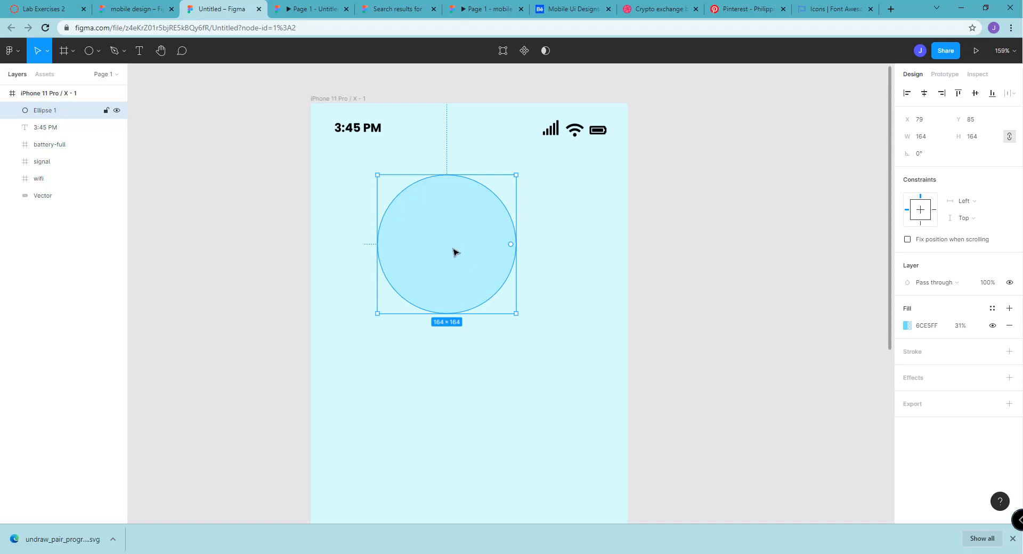
key("ctrl+d")
left_click_drag(454, 242, 520, 215)
left_click(744, 310)
left_click_drag(723, 337, 308, 148)
left_click_drag(518, 230, 384, 132)
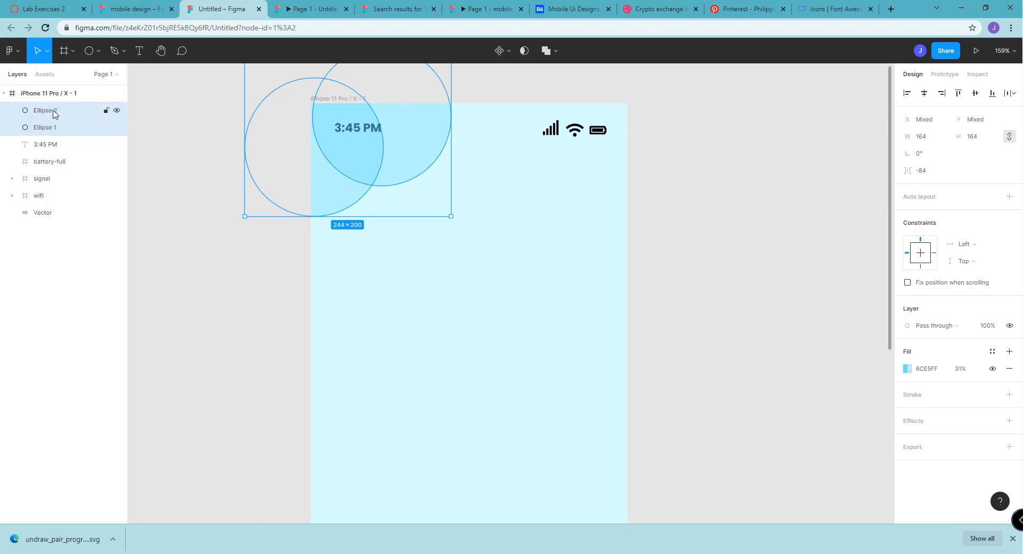
Reorder both ellipse layers beneath the time text and compare the circles with the finished "mobile design" prototype
left_click_drag(53, 113, 49, 157)
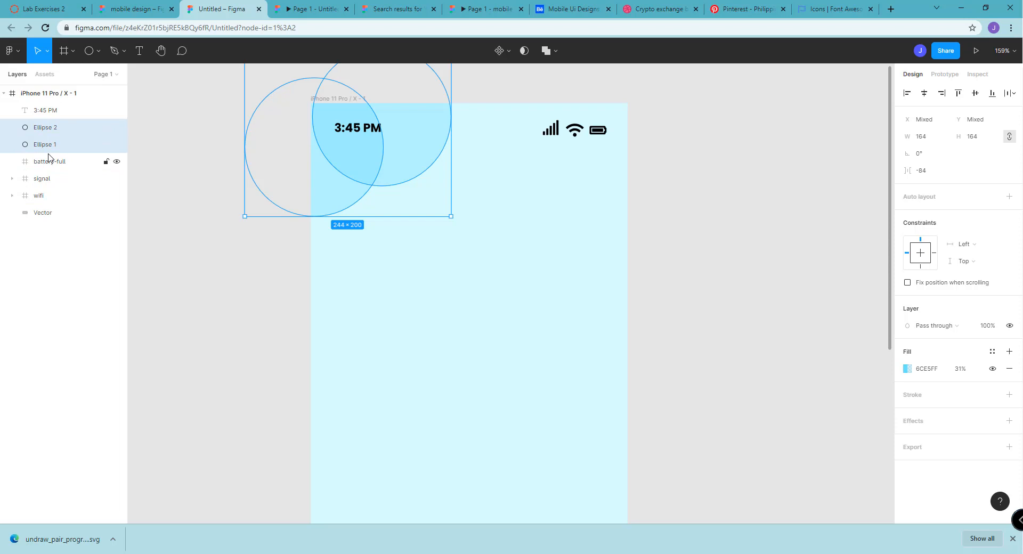
left_click(238, 285)
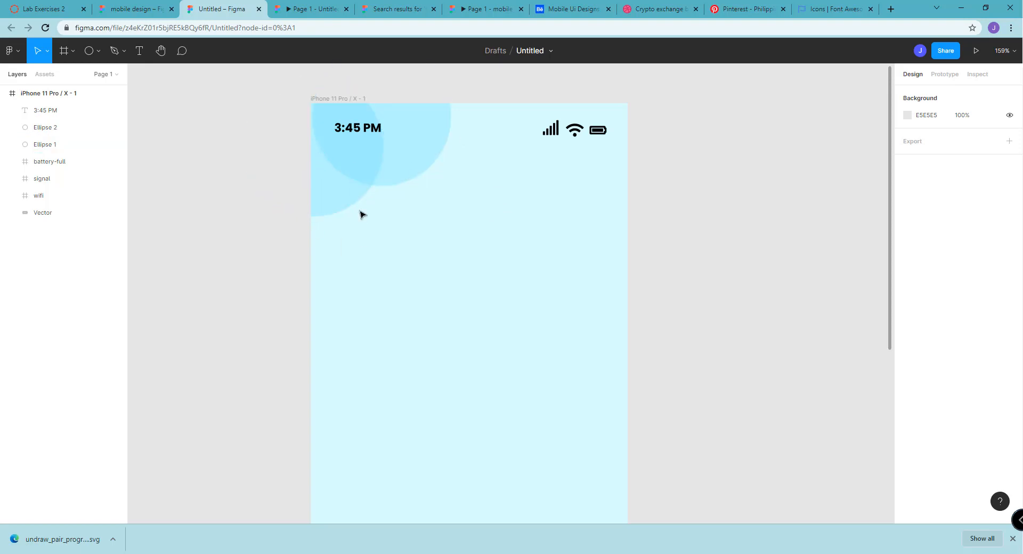
left_click(477, 5)
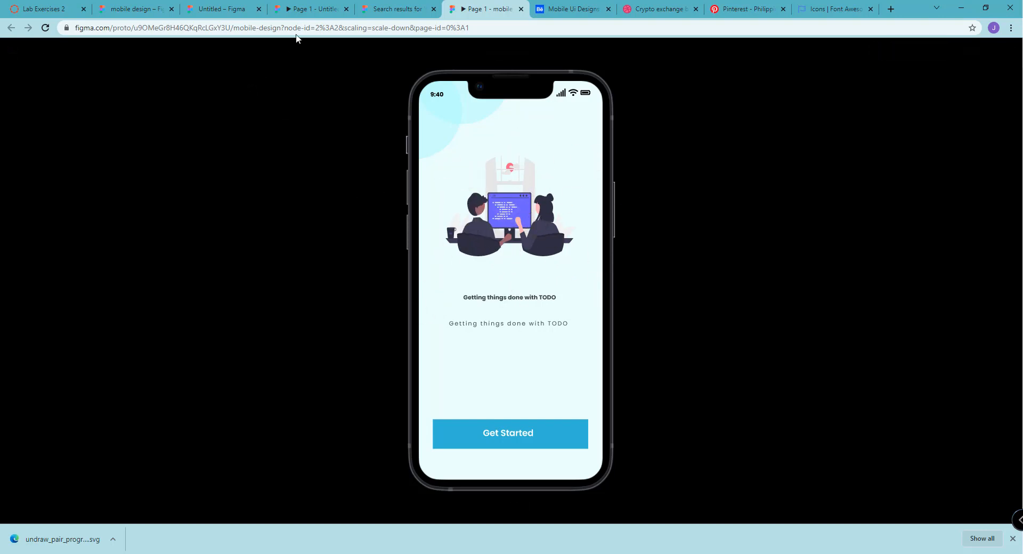
left_click(235, 6)
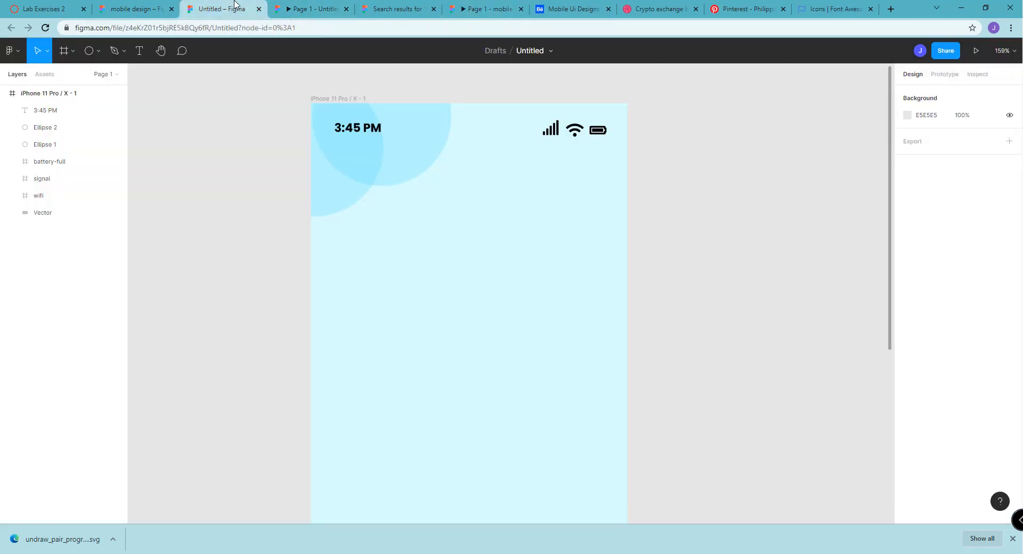
Open the unDraw website in a new browser tab and browse its illustration collection
left_click(890, 9)
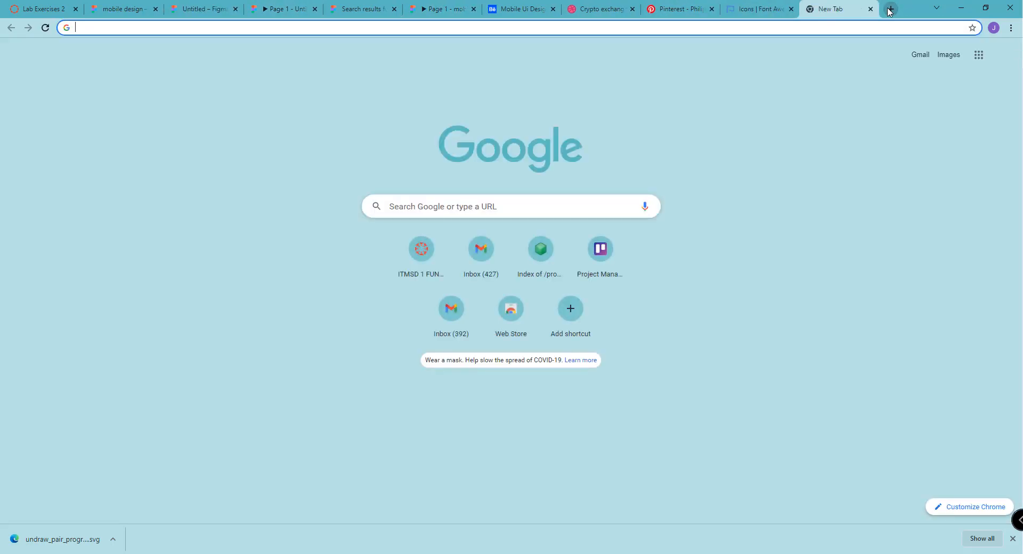
type("undraw")
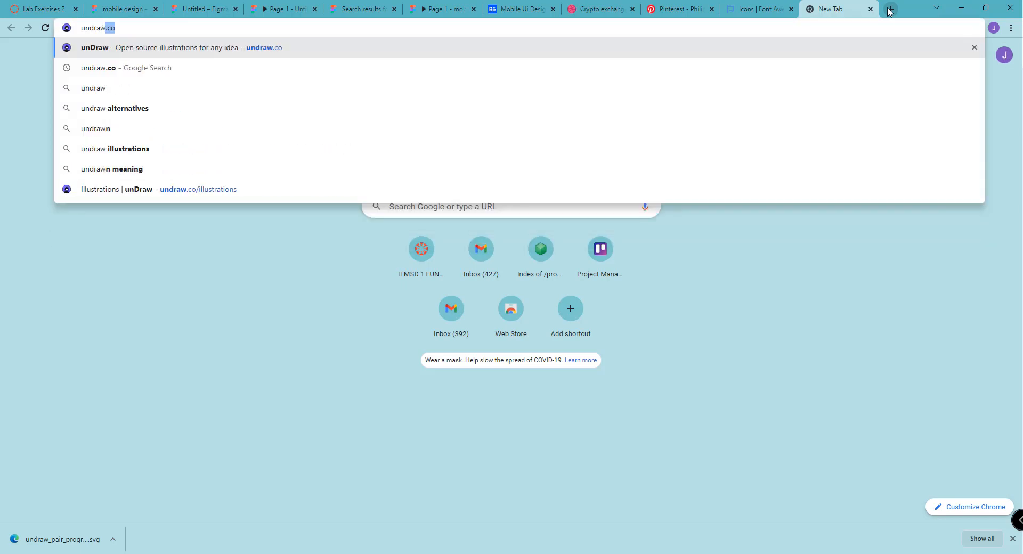
key("Return")
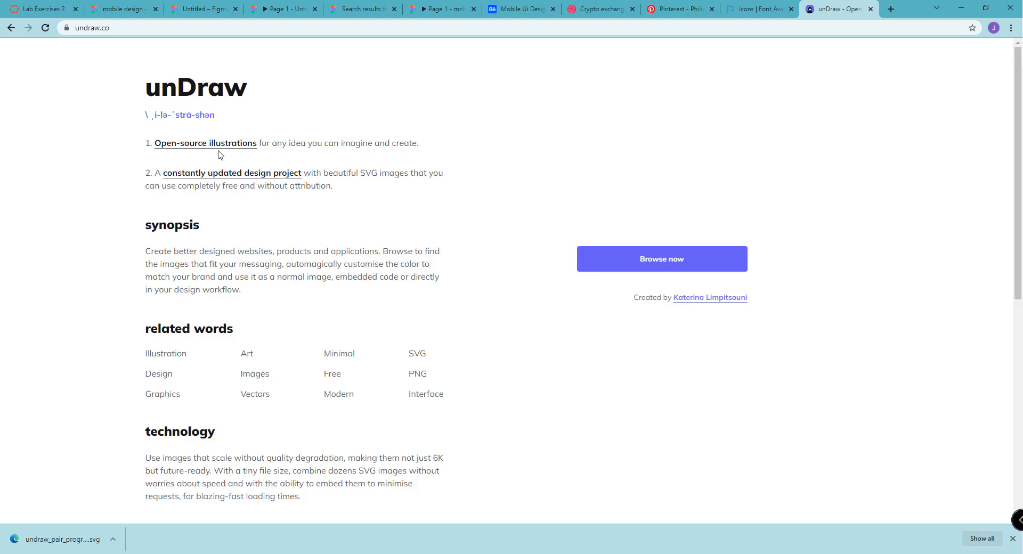
left_click(624, 258)
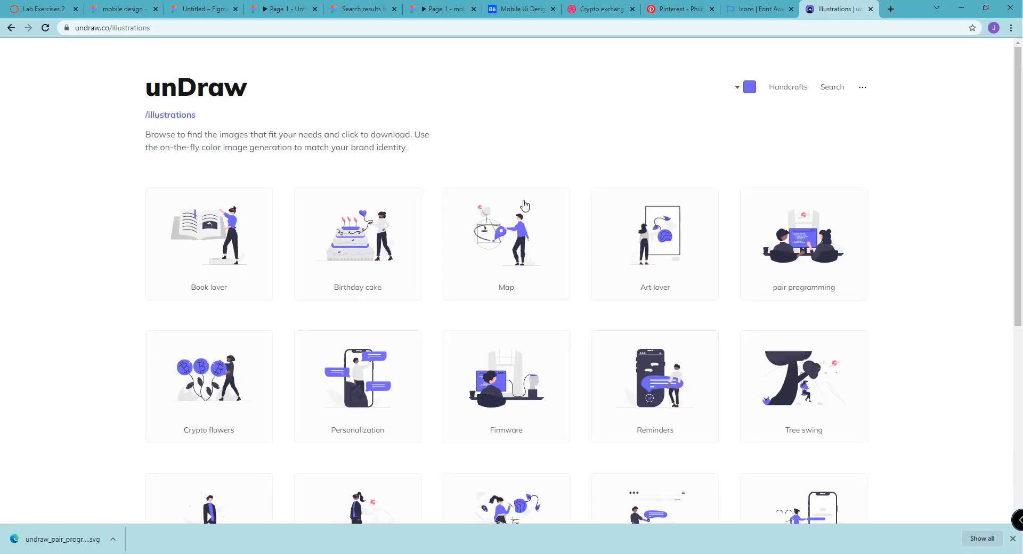
scroll(710, 336, "down", 4)
scroll(710, 336, "up", 4)
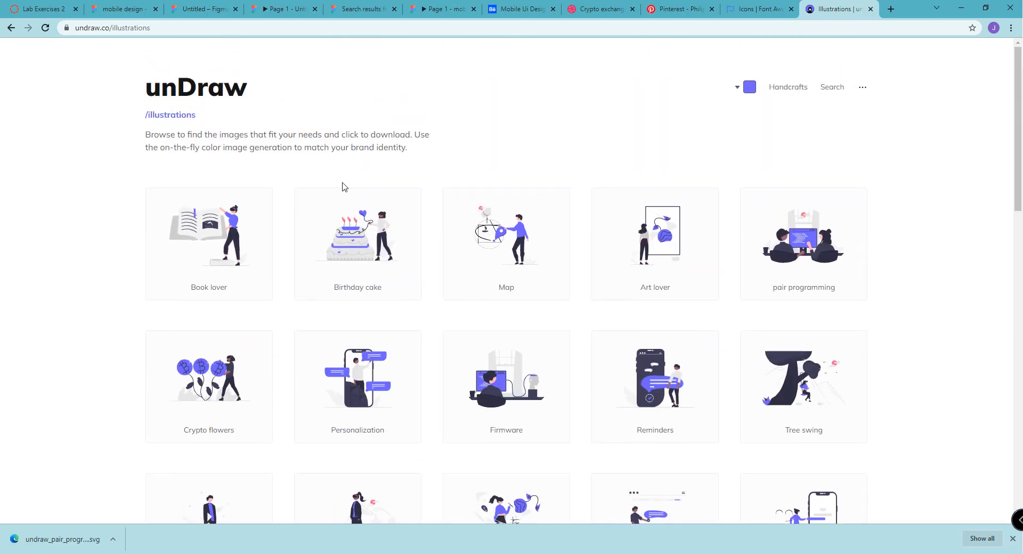
Change the unDraw illustrations' accent color to light cyan, checking the phone design for the match
left_click(748, 89)
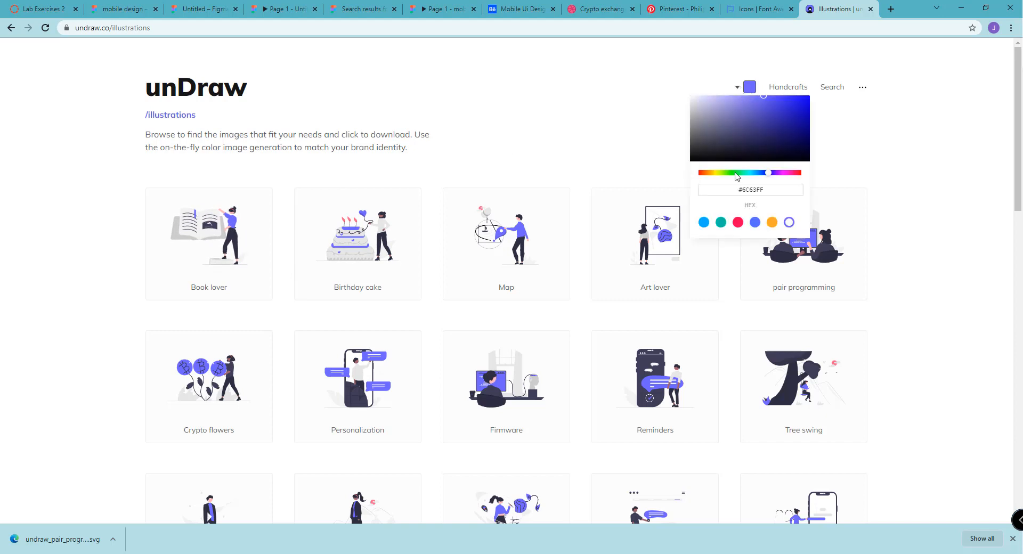
left_click(288, 9)
left_click(834, 9)
left_click_drag(754, 177, 753, 176)
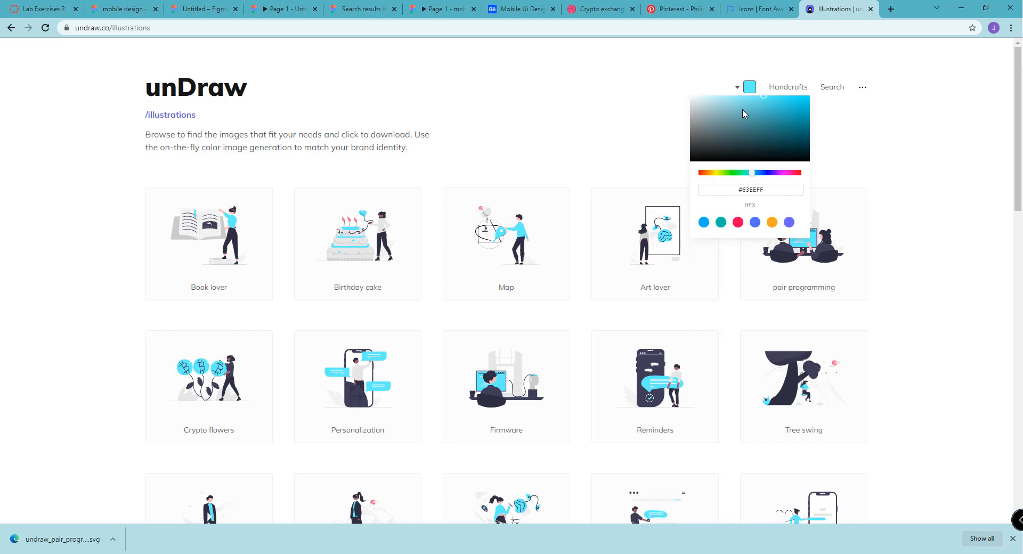
left_click_drag(743, 111, 749, 80)
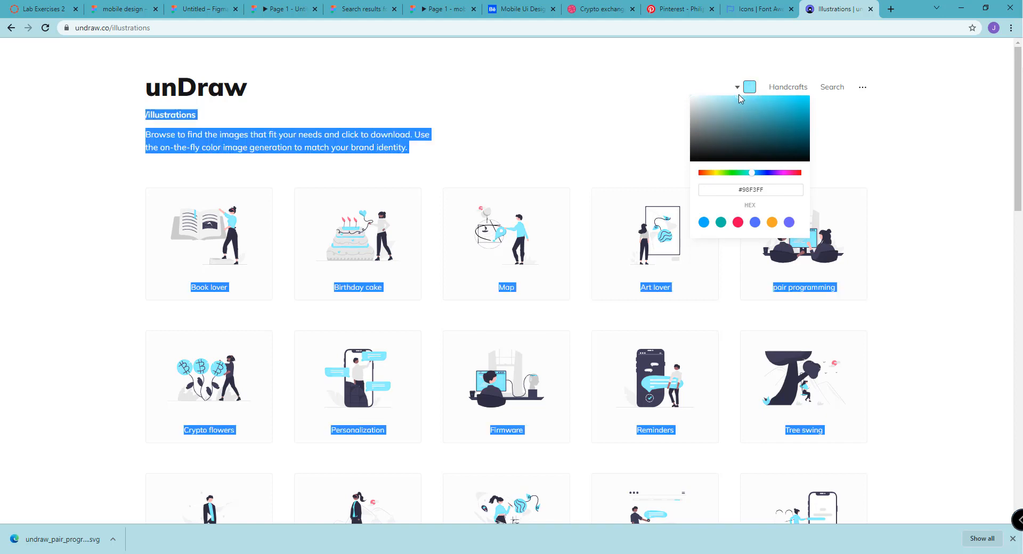
left_click(914, 167)
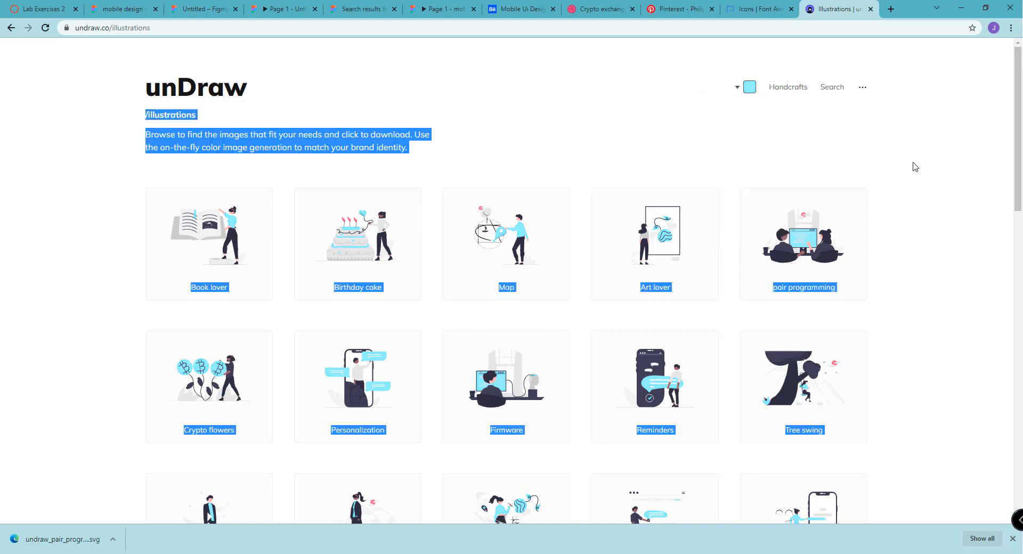
left_click(128, 312)
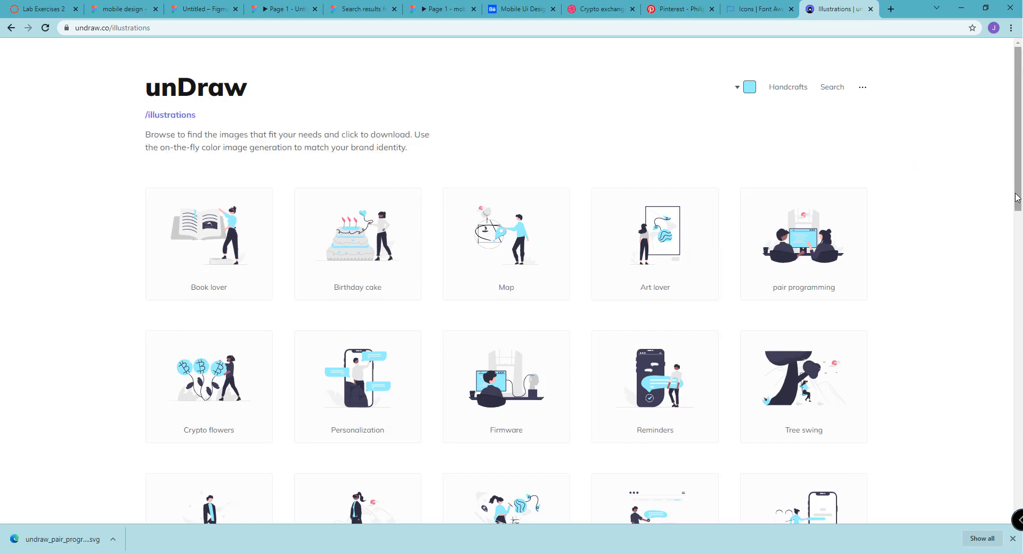
Download the Personalization illustration from unDraw as an SVG
left_click_drag(1018, 195, 1019, 209)
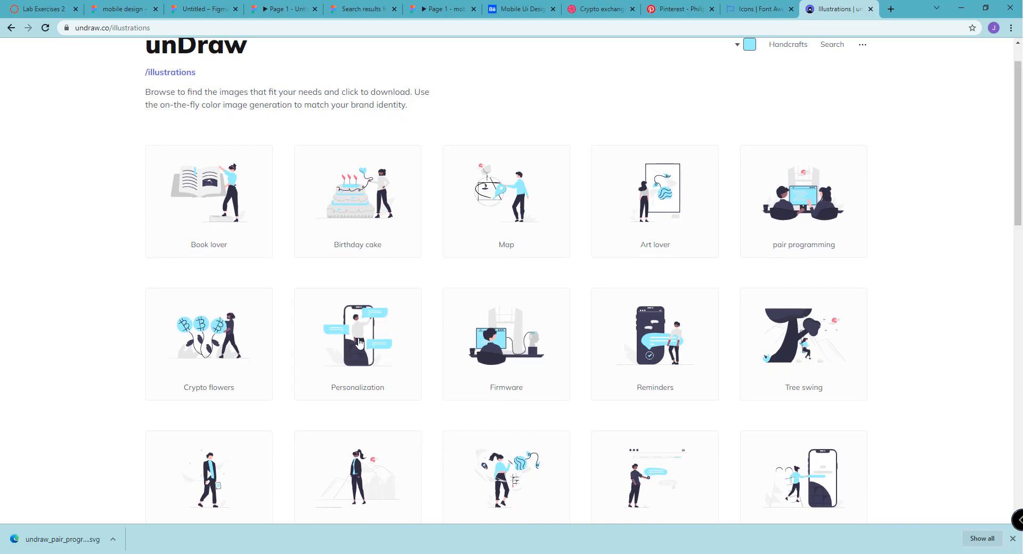
left_click(359, 342)
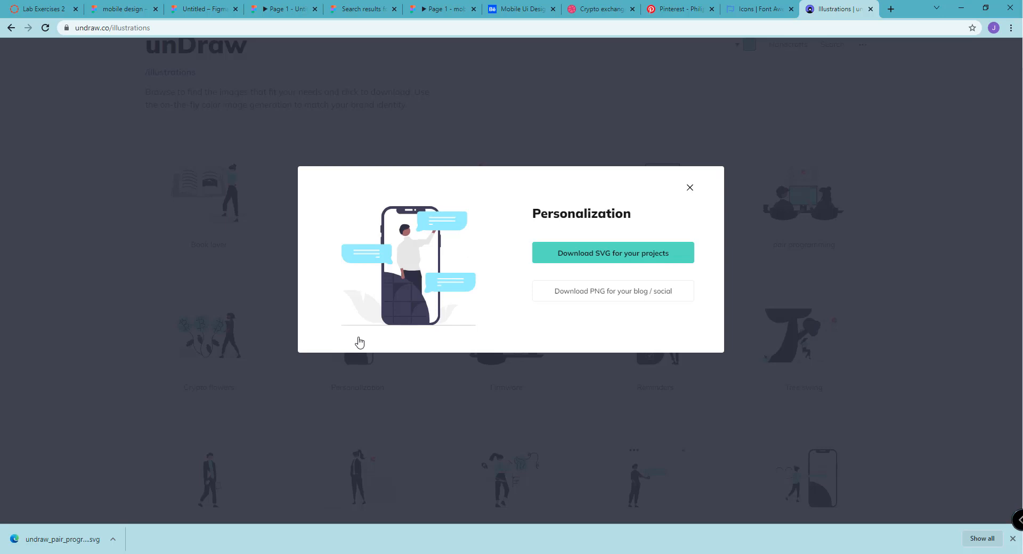
left_click(577, 259)
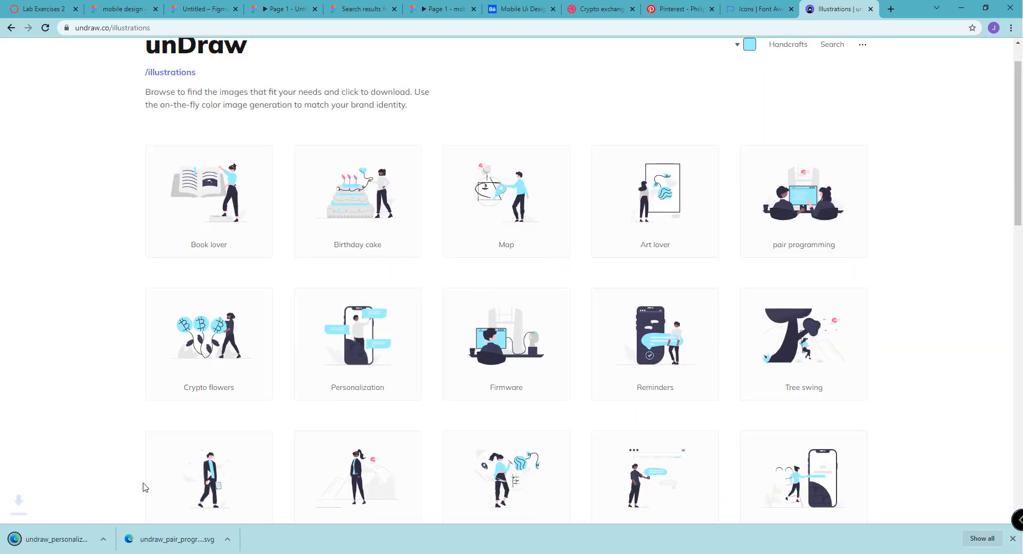
Import the downloaded Personalization SVG from its folder into the phone frame of the Untitled design
left_click(112, 540)
left_click(144, 502)
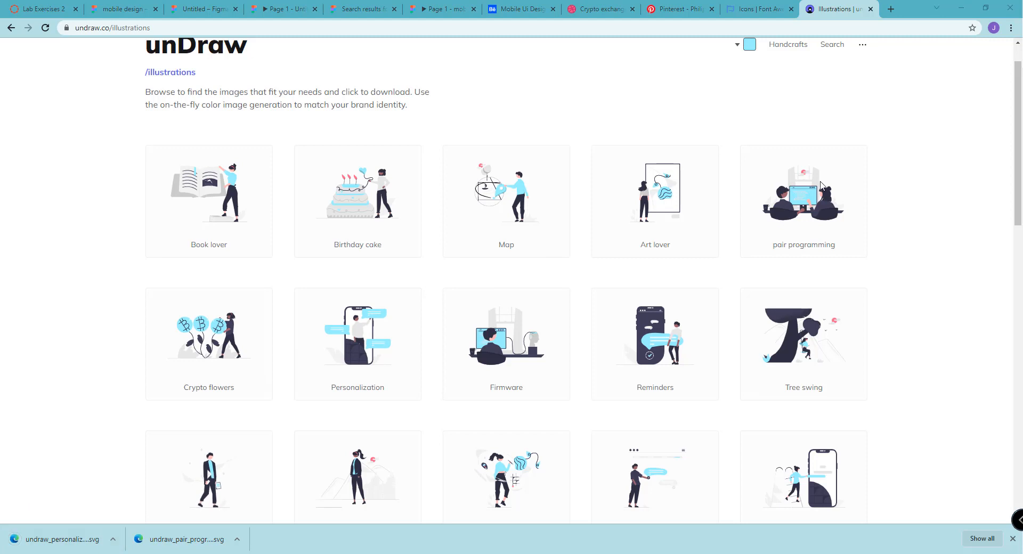
left_click(202, 8)
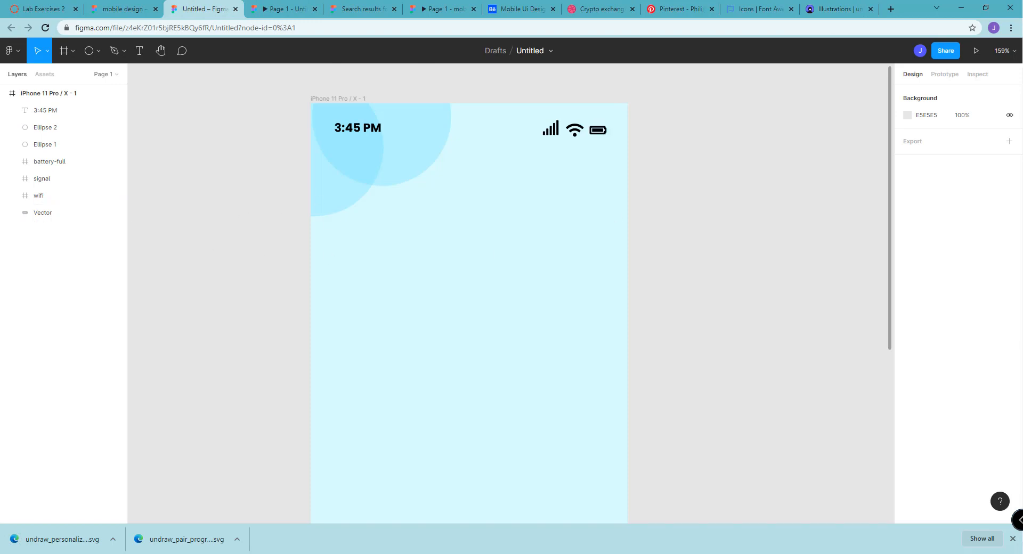
left_click_drag(639, 328, 395, 313)
left_click_drag(431, 207, 473, 284)
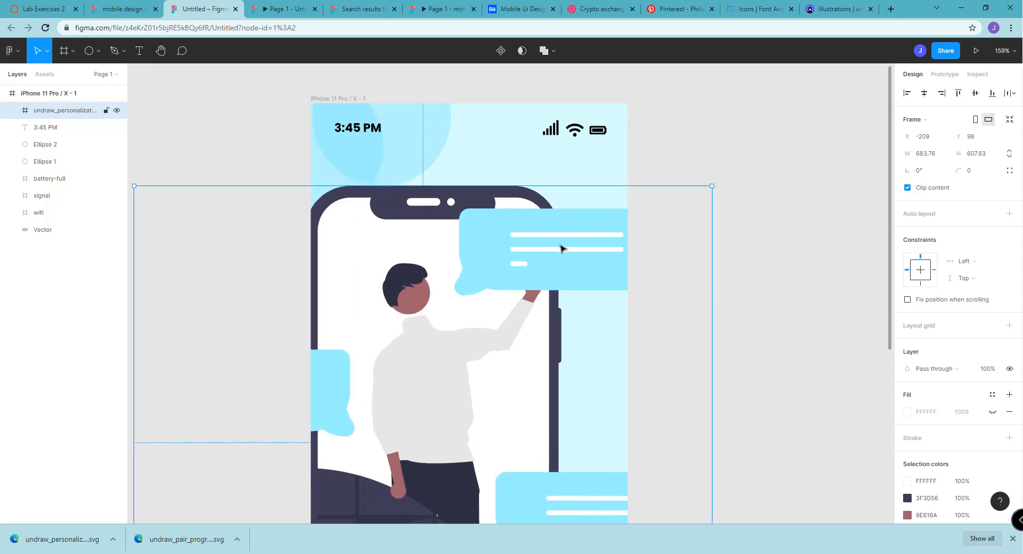
left_click(992, 155)
double_click(992, 155)
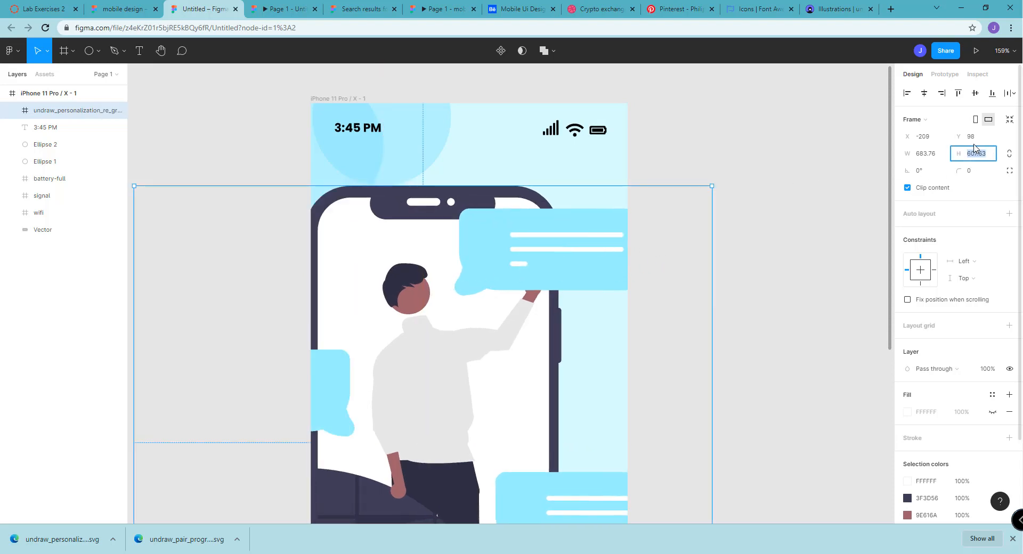
type("6")
left_click(776, 245)
left_click(520, 298)
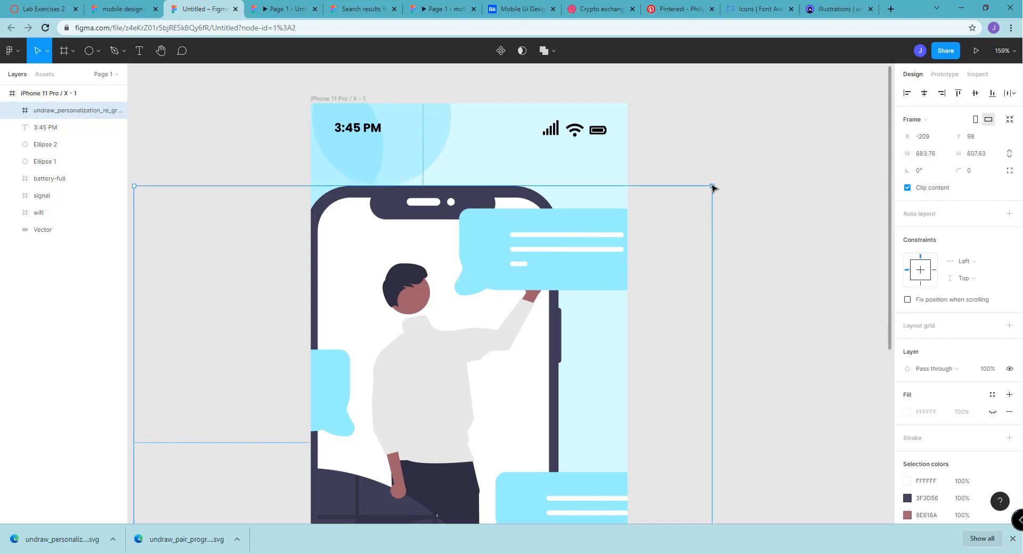
Shrink the Personalization illustration to about 185 × 203 and center it horizontally in the frame at about X 95, Y 182
left_click_drag(710, 188, 423, 383)
left_click_drag(352, 424, 477, 239)
left_click_drag(600, 203, 469, 433)
left_click_drag(400, 426, 510, 301)
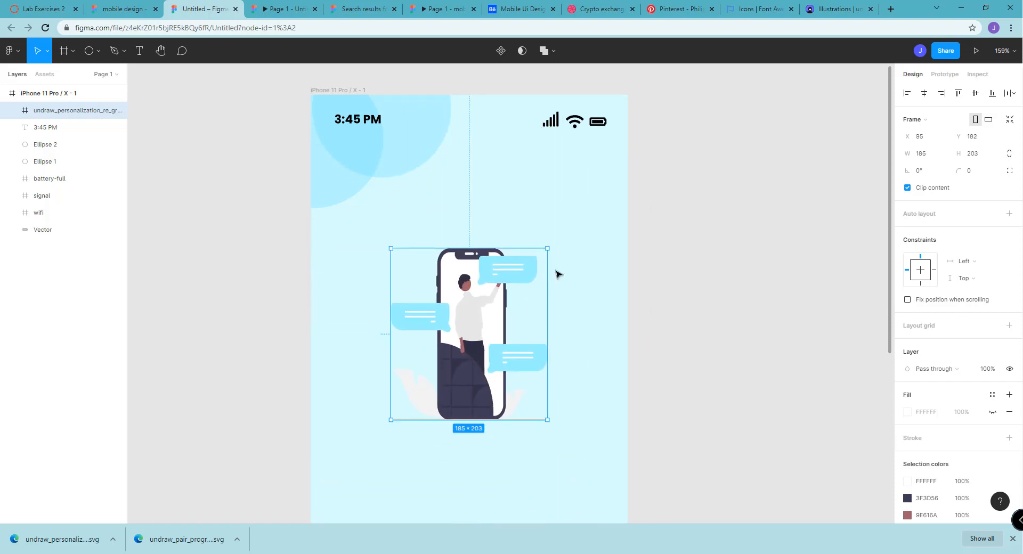
Move the Personalization illustration down to about Y 203, keeping it centered in the phone frame at X 95
scroll(557, 274, "down", 3)
scroll(564, 274, "down", 4)
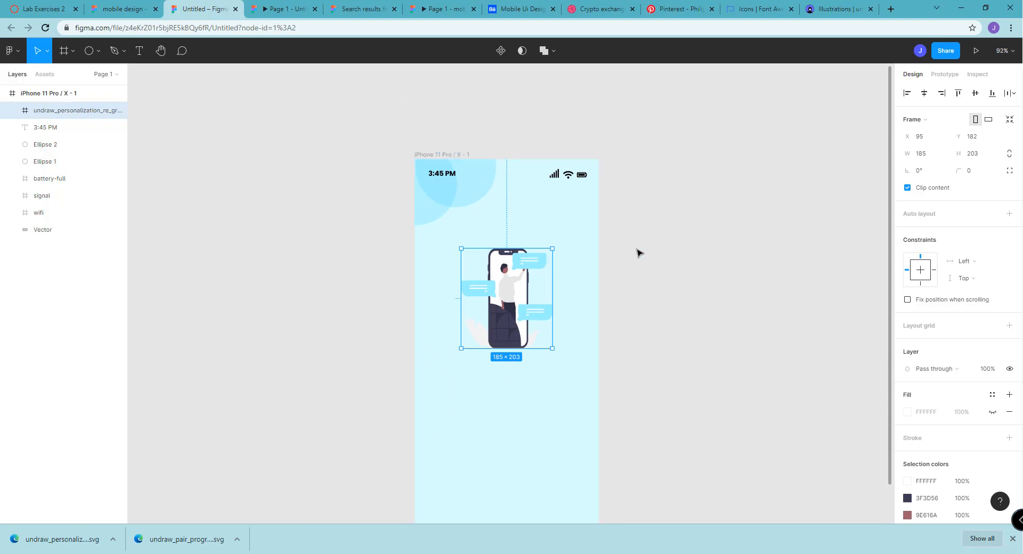
scroll(638, 255, "down", 2)
scroll(638, 256, "up", 1)
mouse_move(511, 259)
left_mouse_down()
mouse_move(504, 275)
mouse_move(513, 254)
mouse_move(515, 264)
left_mouse_up()
left_click(582, 244)
left_click(530, 256)
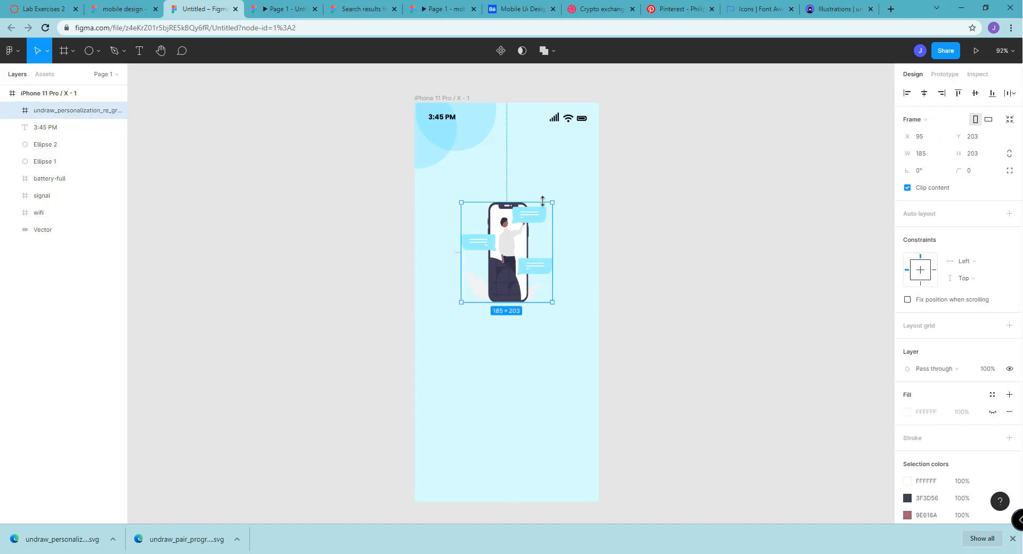
Enlarge the illustration slightly and shift it down, keeping it centered horizontally in the phone frame
left_click_drag(552, 202, 563, 190)
mouse_move(526, 239)
left_mouse_down()
mouse_move(515, 247)
mouse_move(525, 250)
left_mouse_up()
left_click(590, 263)
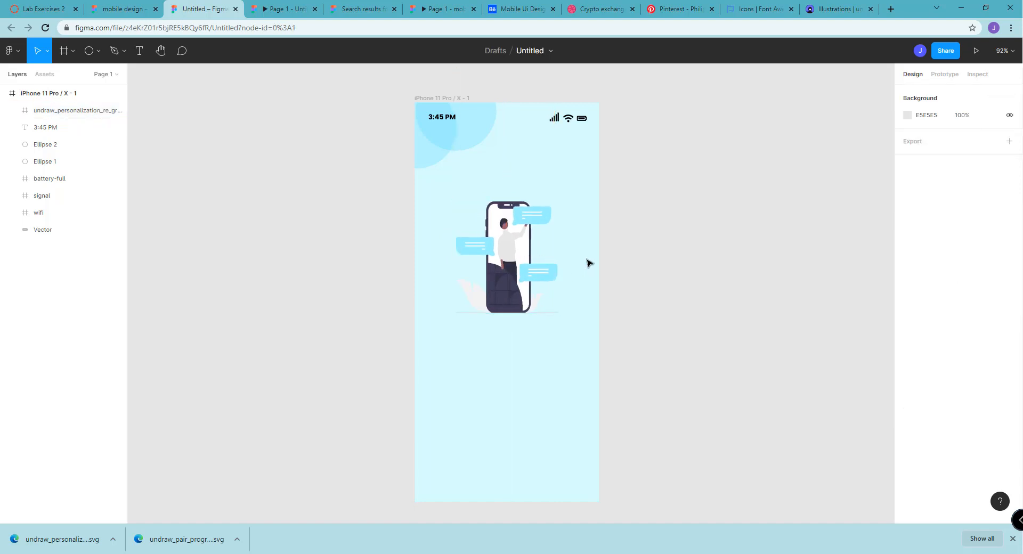
Add the text "Getting things done by using TODO" below the illustration and move it to about X 79, Y 484
left_click(139, 51)
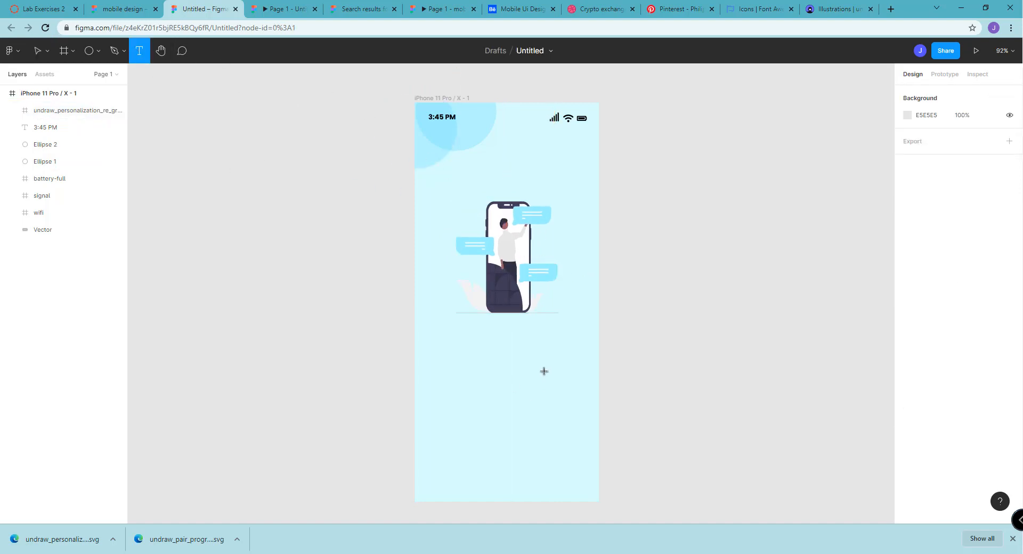
left_click(508, 342)
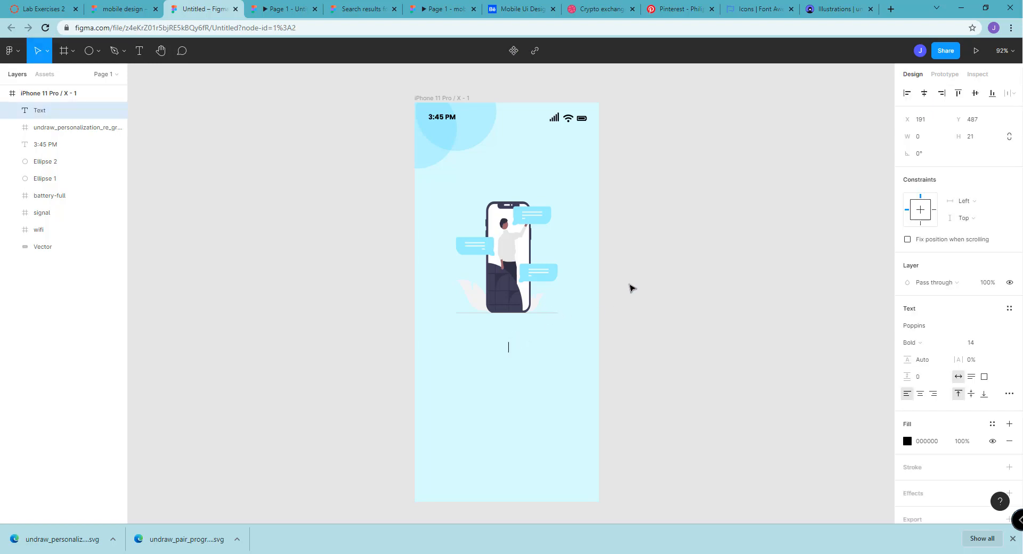
type("gET")
key("BackSpace")
key("BackSpace")
type("Getting things d")
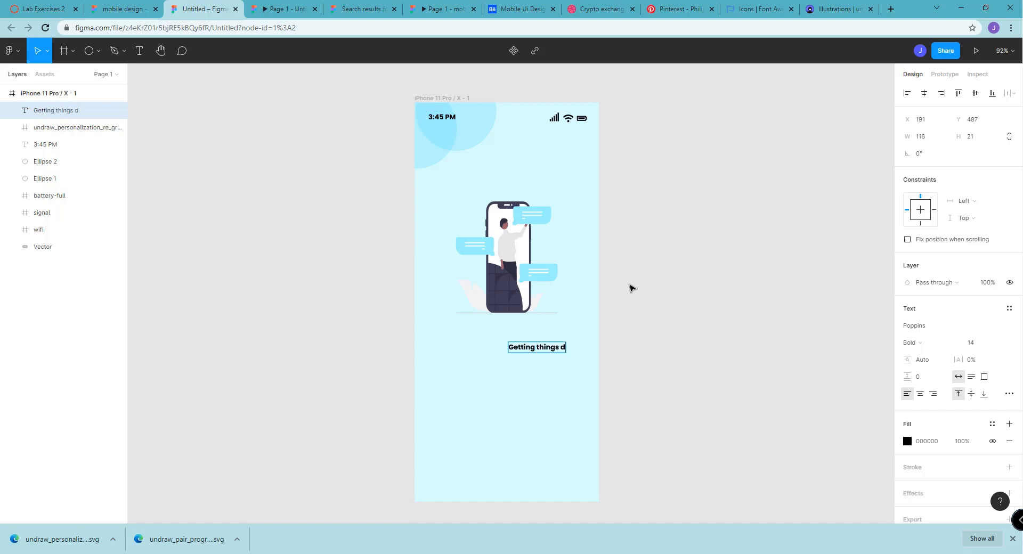
type("one by usingOD")
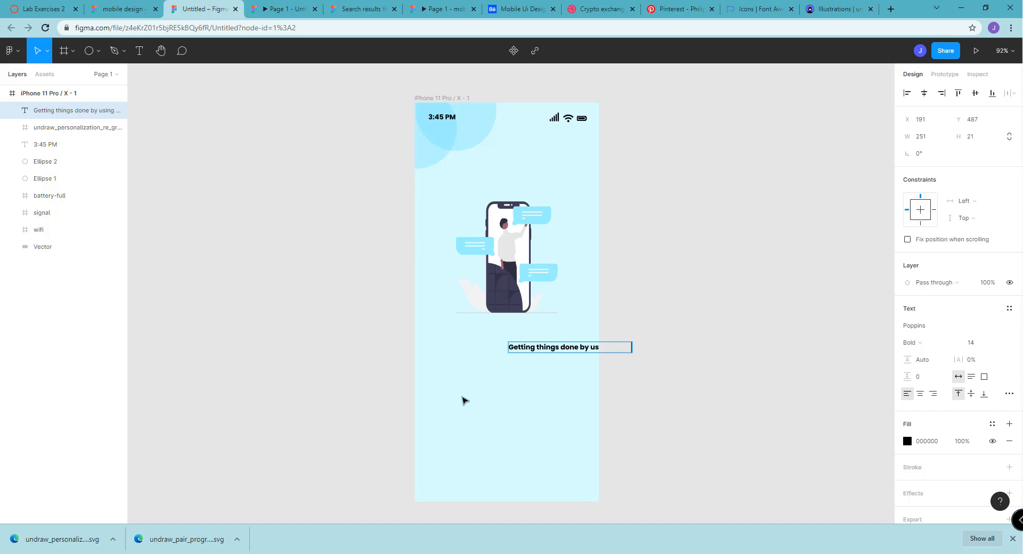
left_click_drag(565, 348, 510, 347)
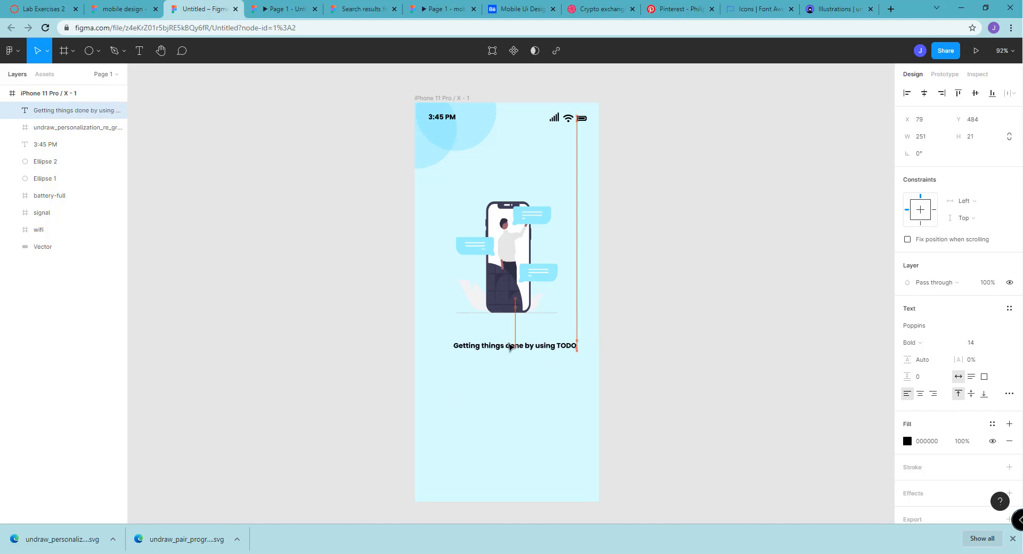
Set the heading text's weight to SemiBold and its line height to 165.5%
left_click(916, 343)
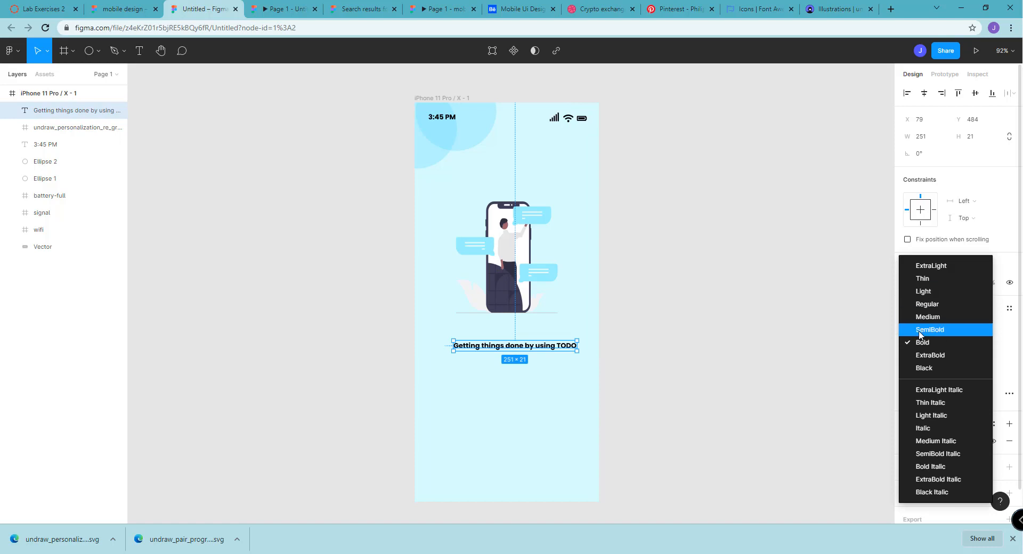
left_click(930, 329)
left_click(728, 335)
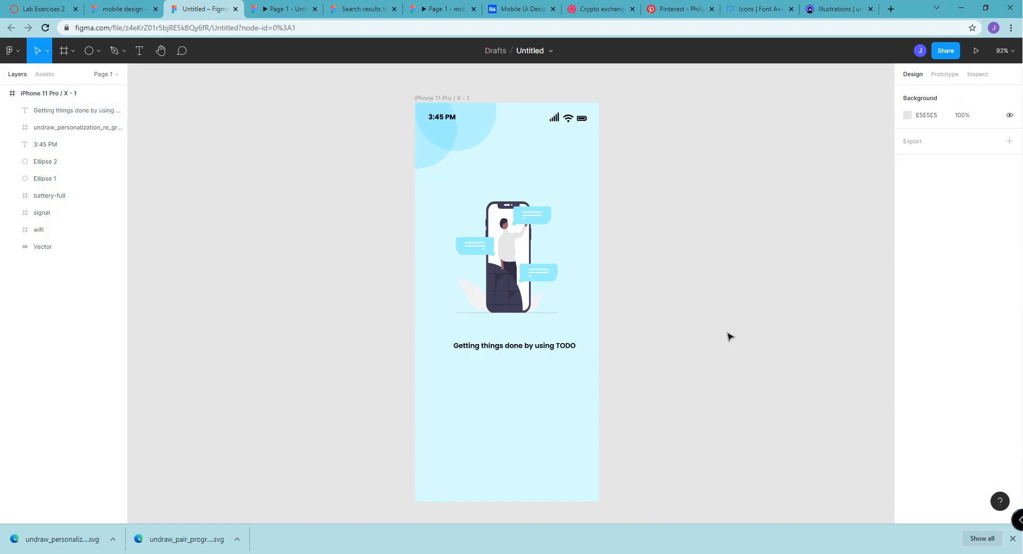
left_click(554, 350)
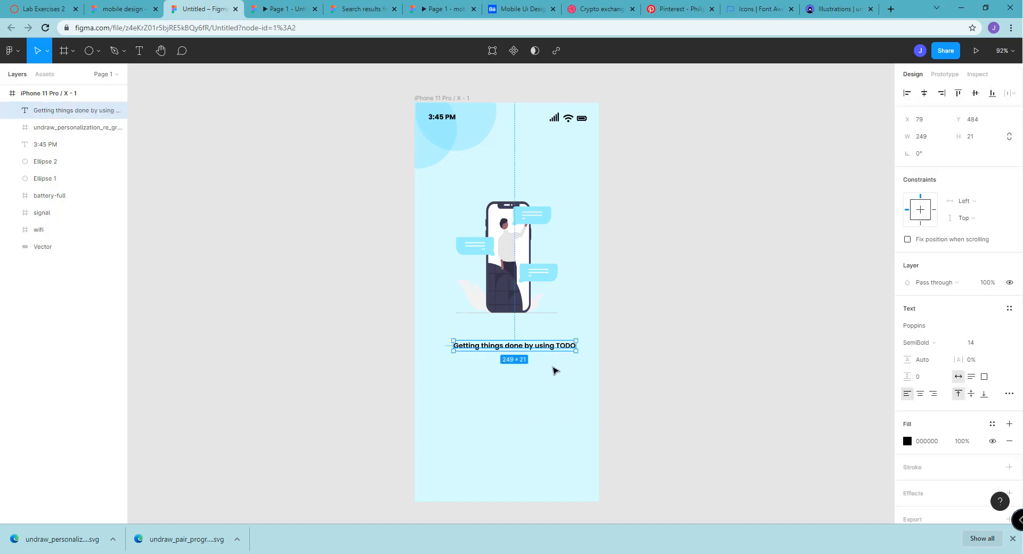
left_click(554, 370)
left_click(544, 347)
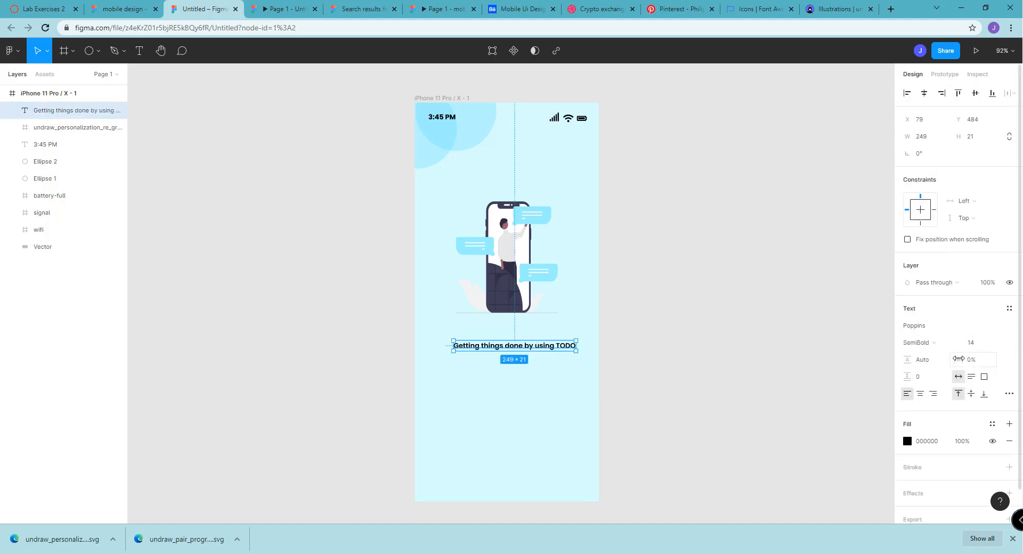
left_click(599, 346)
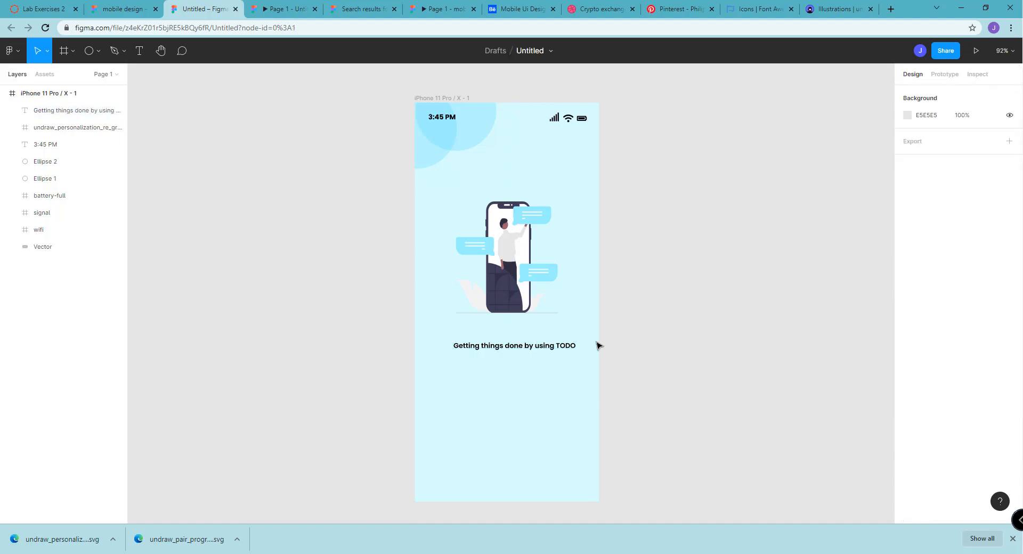
left_click(567, 346)
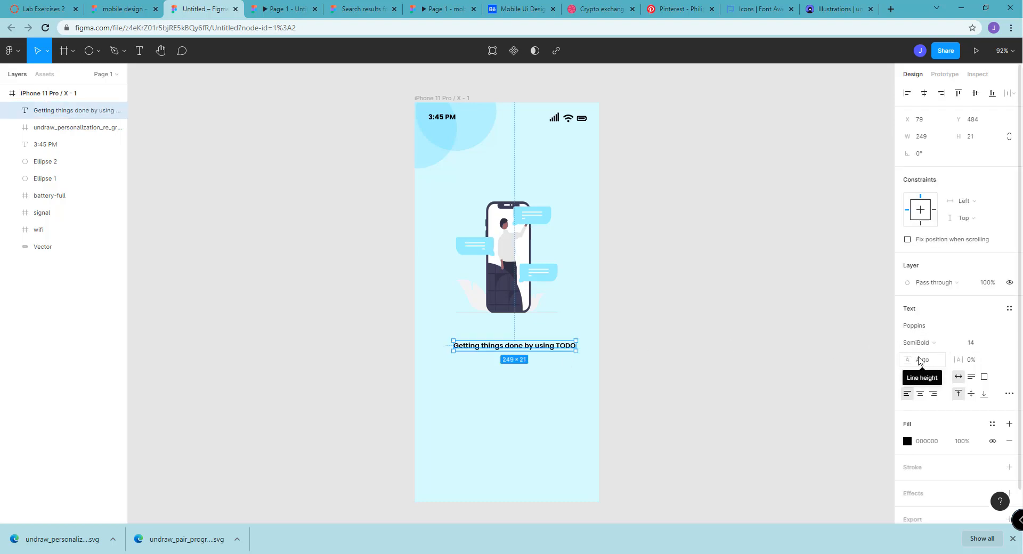
left_click_drag(908, 360, 938, 360)
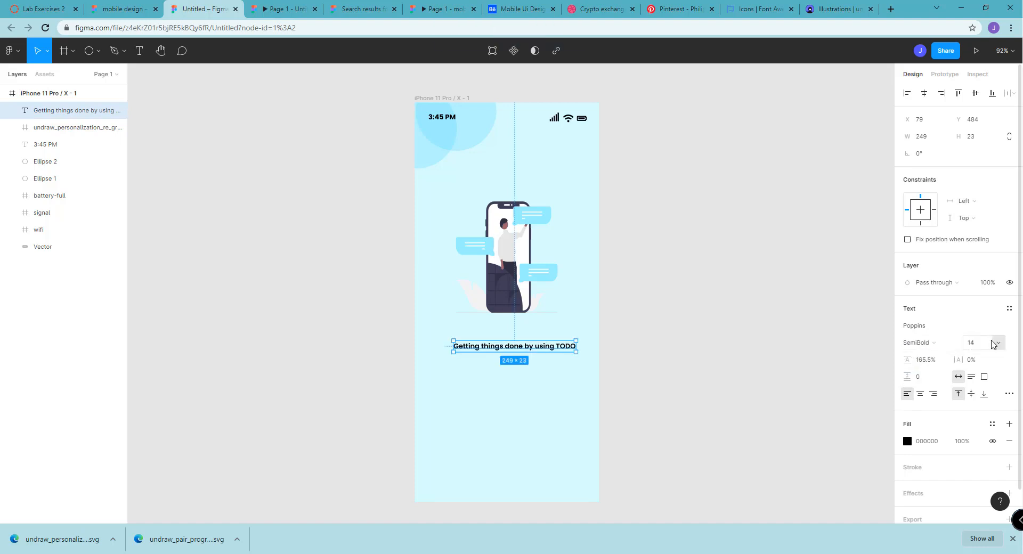
Set the heading text's font size to 18
left_click(999, 344)
left_click(998, 343)
left_click(997, 342)
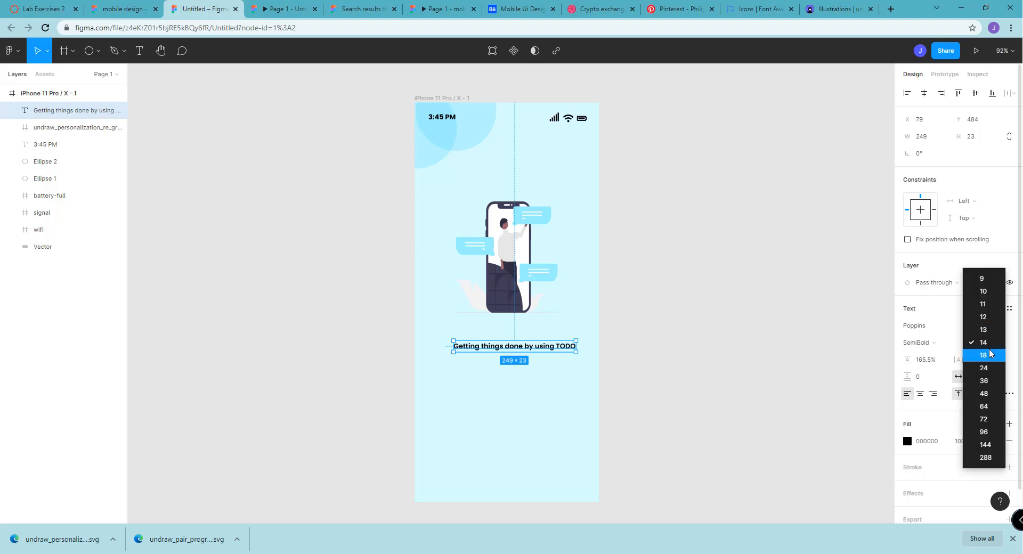
left_click(986, 355)
left_click(660, 365)
left_click(580, 349)
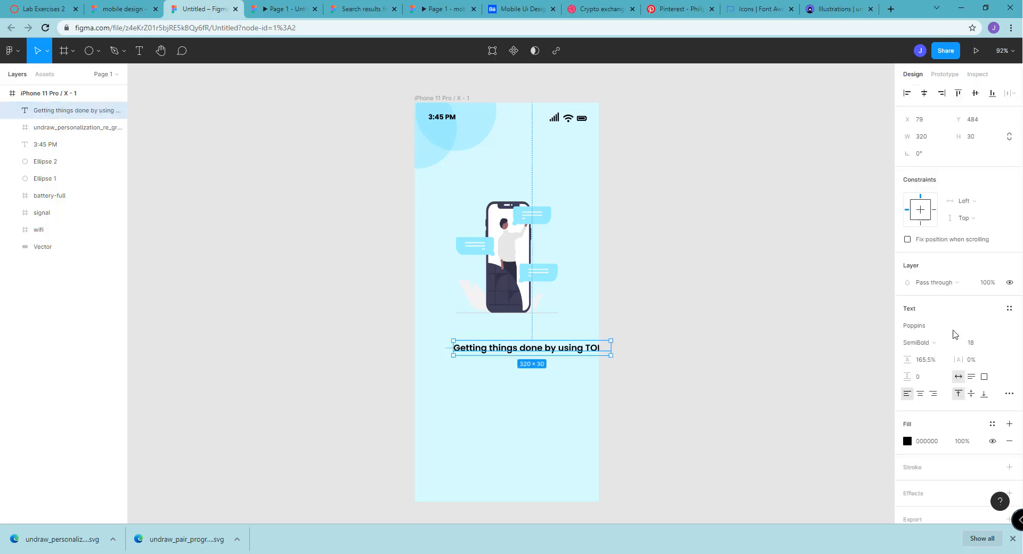
Set the heading's font size to 16 and center it beneath the illustration at about X 48, Y 489
left_click(982, 343)
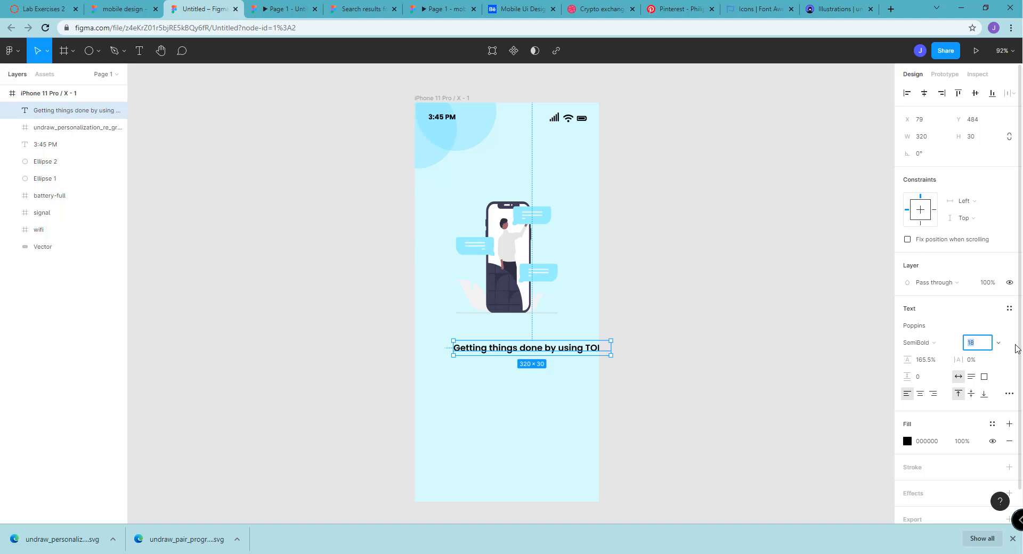
key("Return")
left_click(982, 346)
type("16")
key("Return")
left_click(576, 416)
left_click_drag(564, 347, 539, 354)
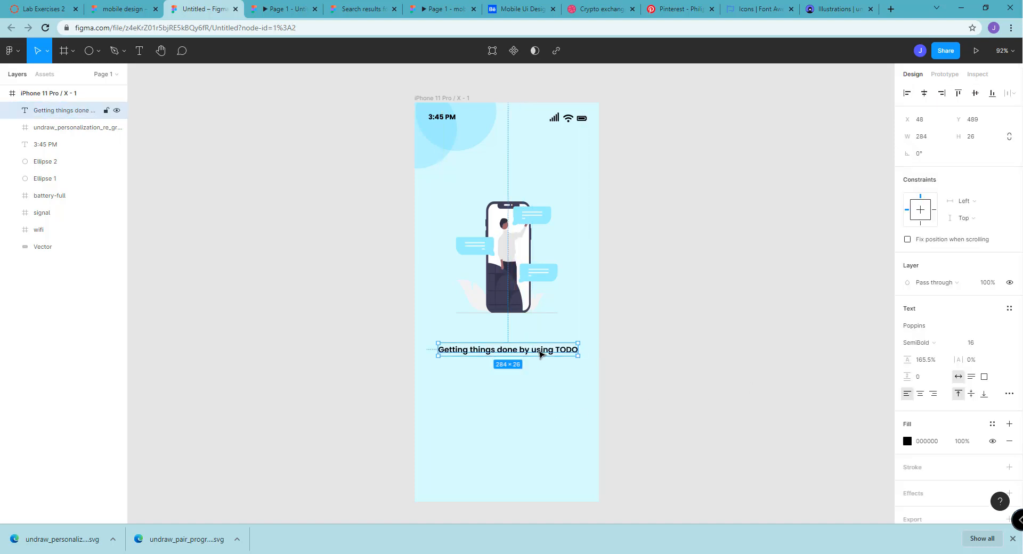
left_click(612, 426)
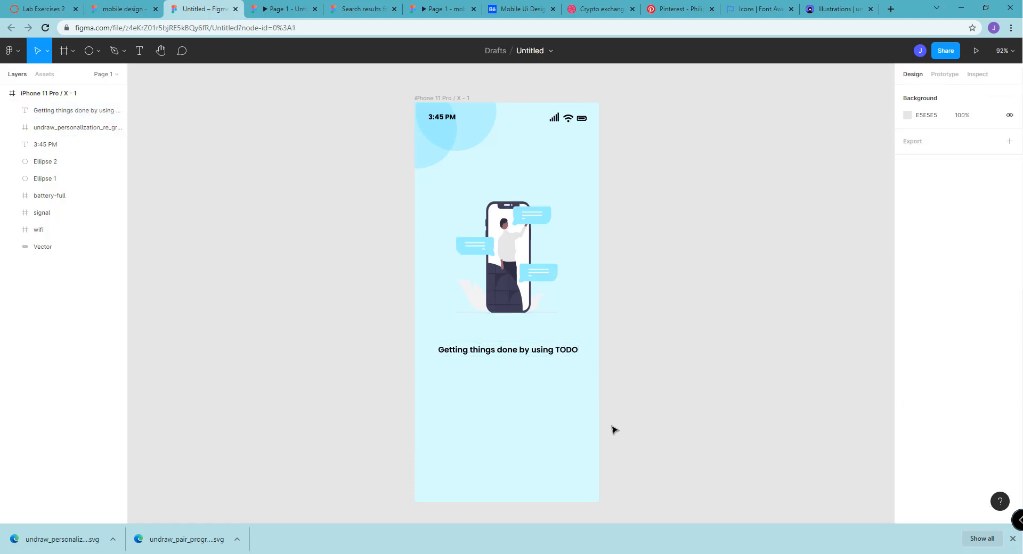
left_click(507, 356)
left_click(505, 389)
Add the two-line text "This is just a sample design for / our mobile app TODO." below the heading at about X 72, Y 556
left_click(140, 51)
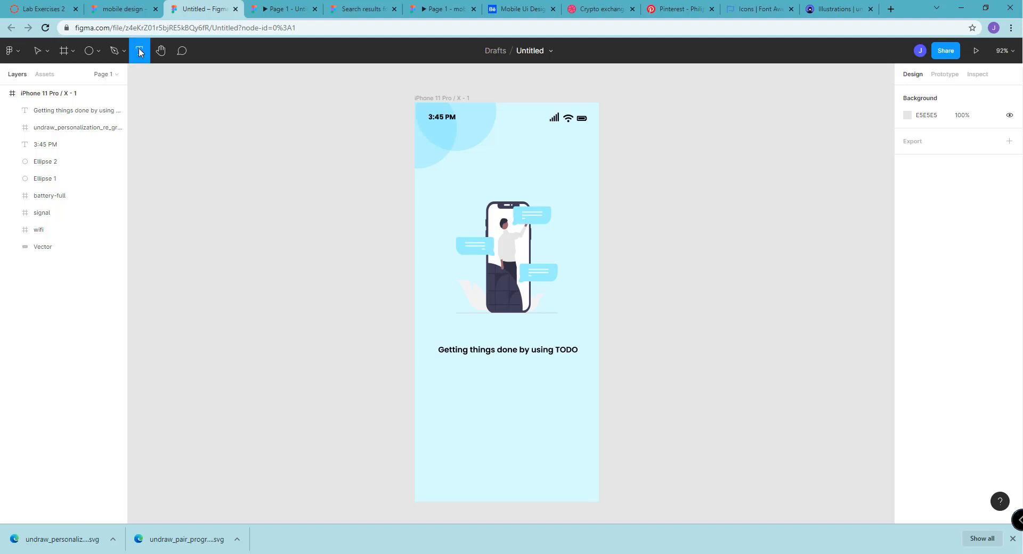
left_click(449, 375)
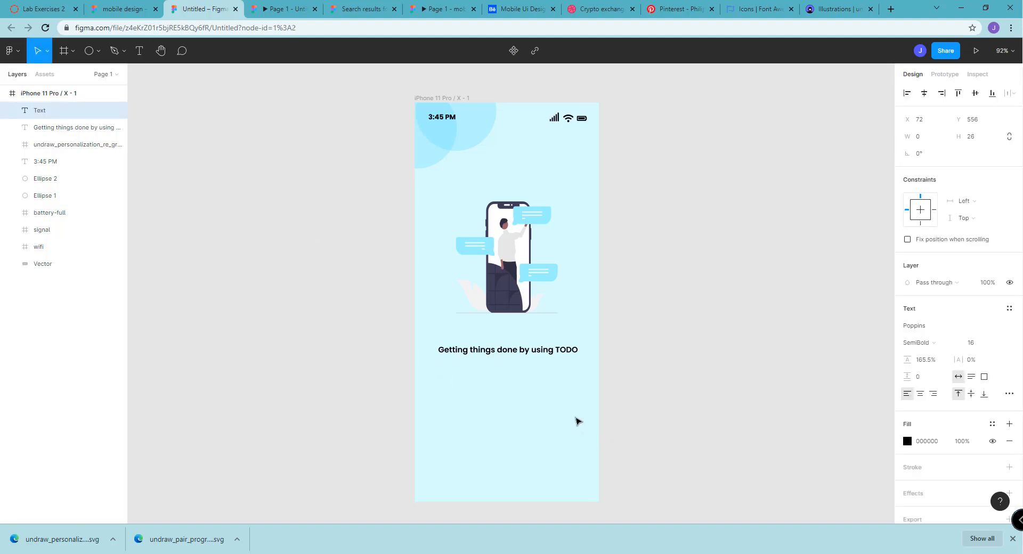
type("This is s")
type("ust a sample design ou")
key("BackSpace")
key("BackSpace")
type("four")
key("BackSpace")
key("BackSpace")
key("BackSpace")
type("or")
key("Return")
type("our mobile app tODO")
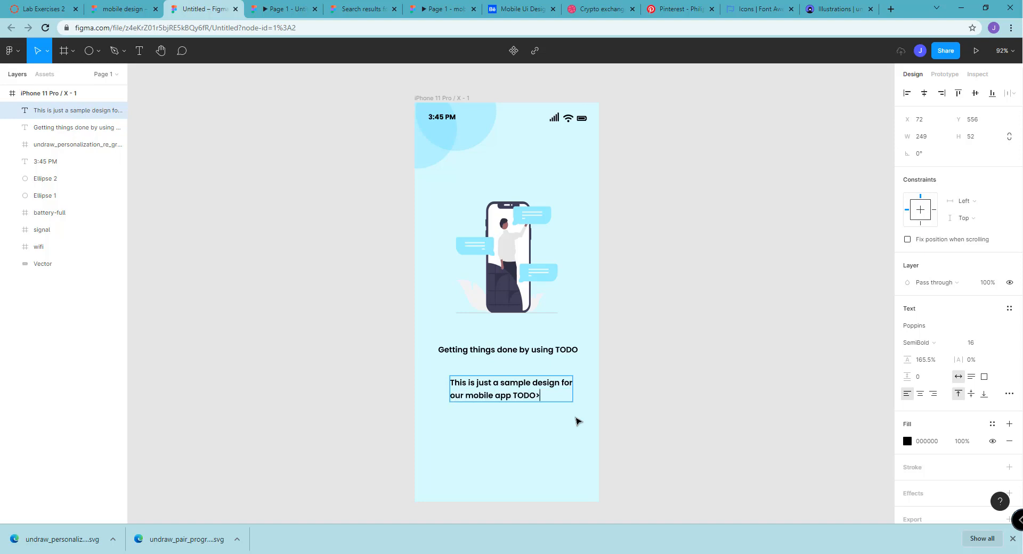
type(".")
key("ctrl+a")
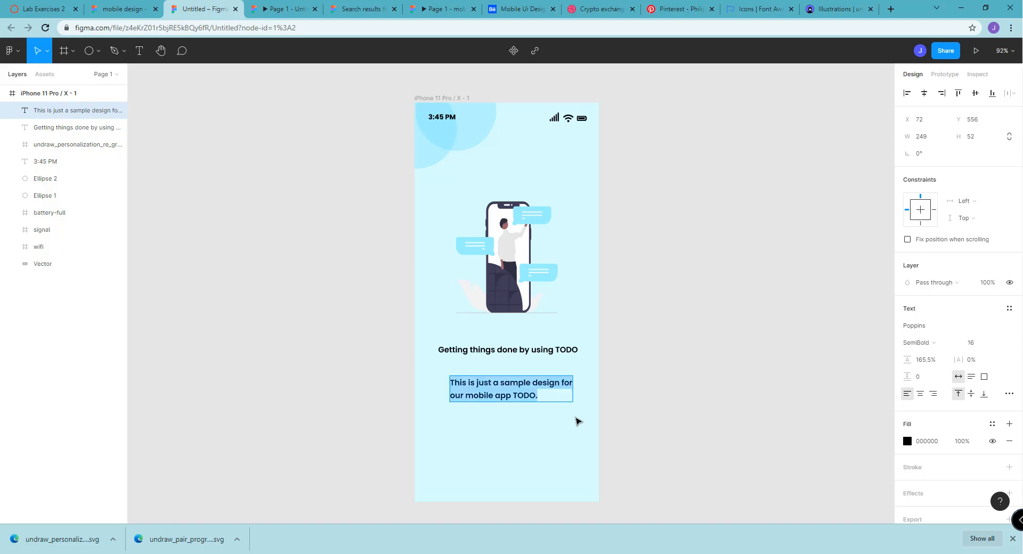
key("Escape")
left_click(512, 484)
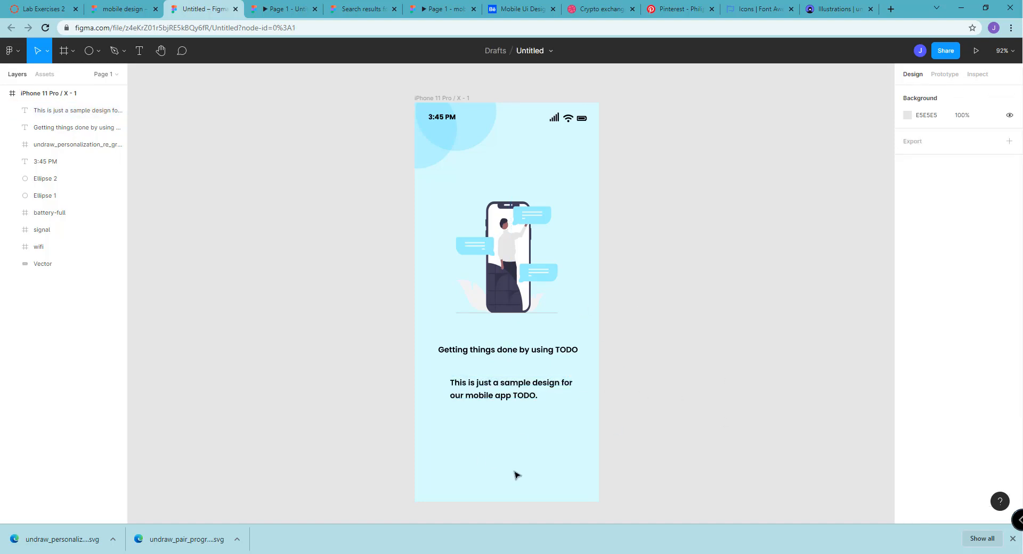
Set the two-line description text's weight to Regular
left_click(525, 402)
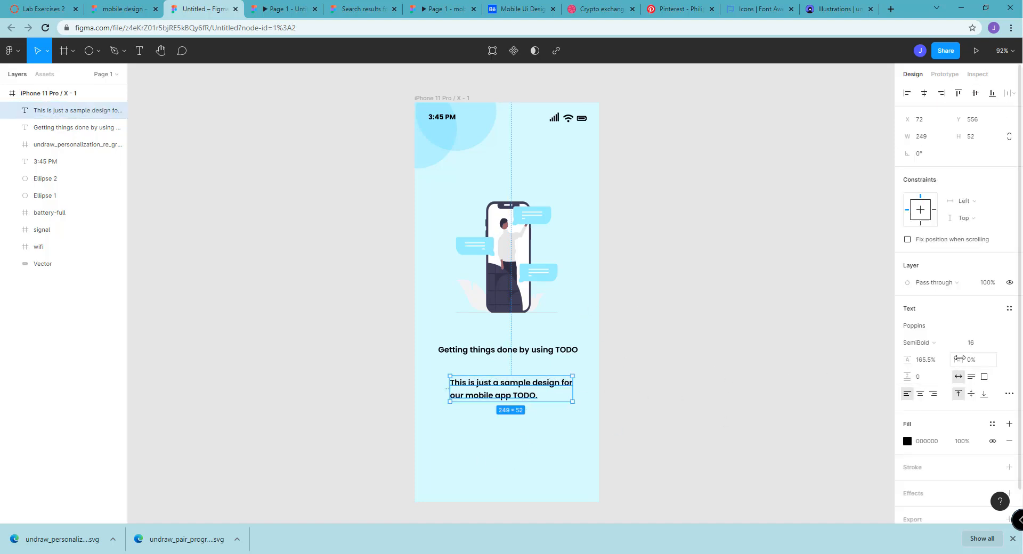
left_click(935, 343)
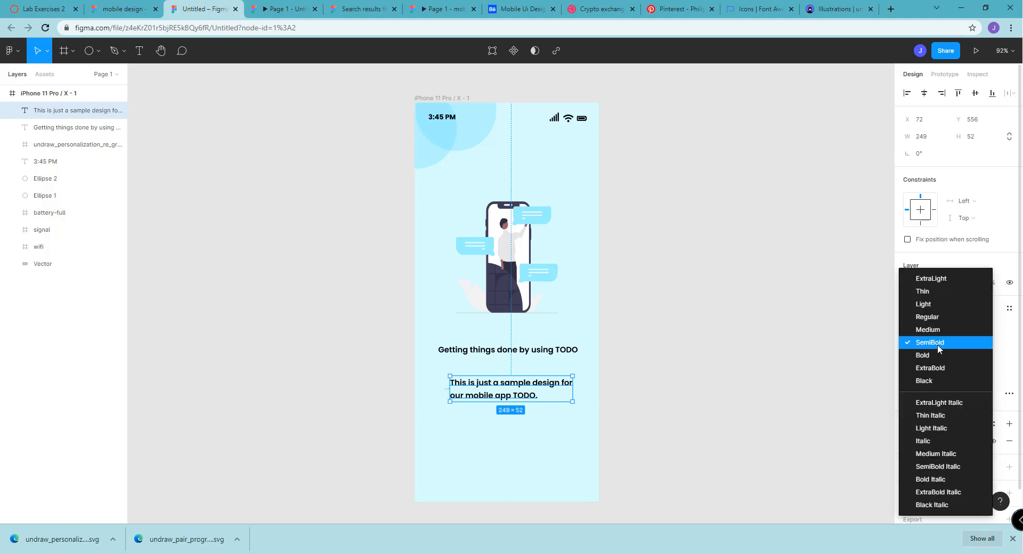
left_click(933, 316)
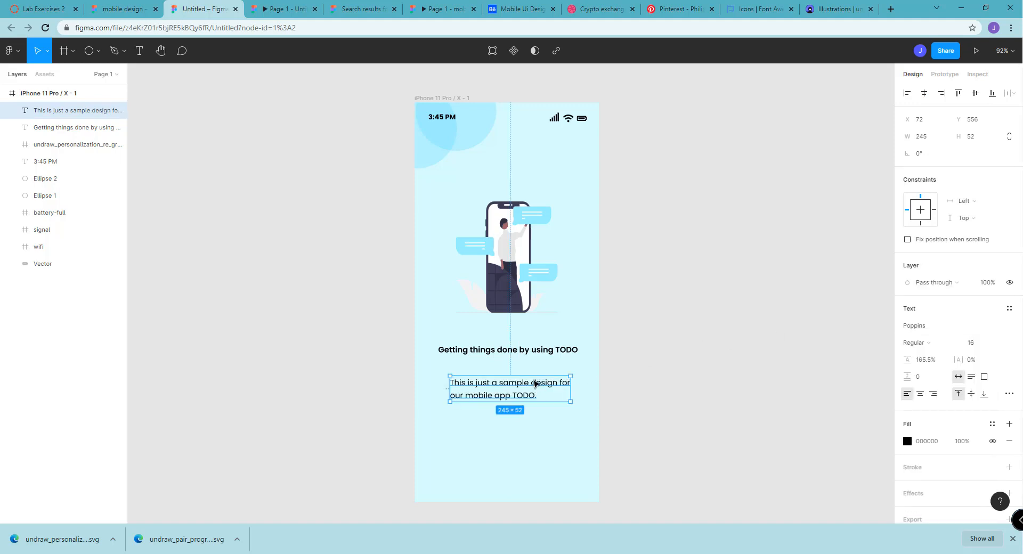
left_click(736, 368)
Move the description text closer to the heading, at about X 67, Y 544, and center-align its lines
left_click_drag(537, 392, 533, 386)
left_click(920, 394)
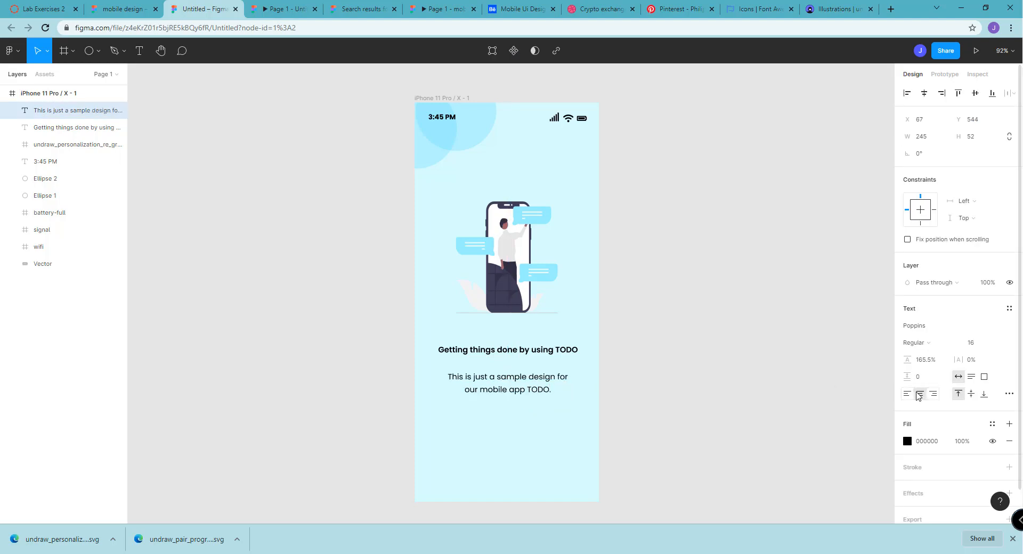
left_click(629, 407)
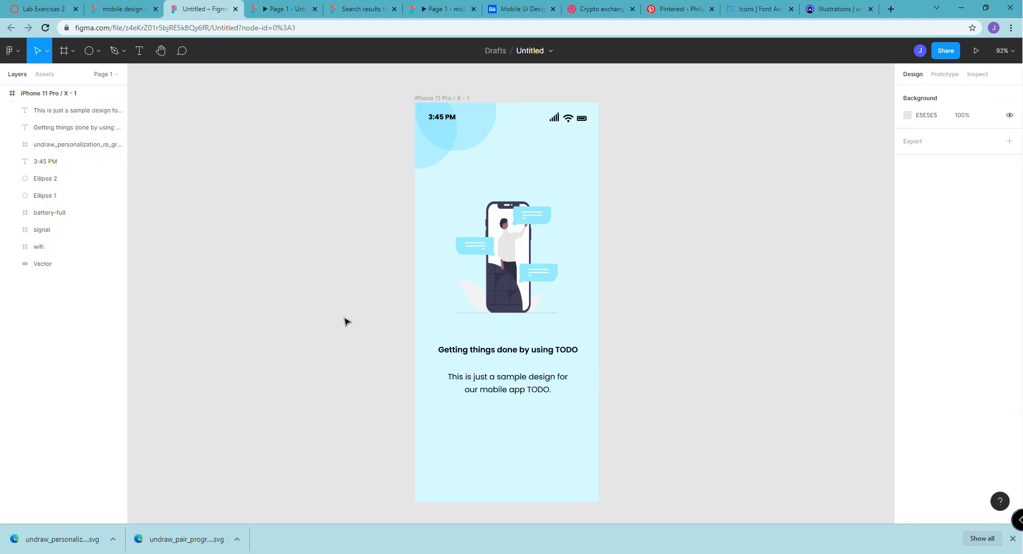
Draw a button rectangle of about 292 × 59 below the description, at about X 58, Y 676
left_click(99, 52)
left_click(91, 77)
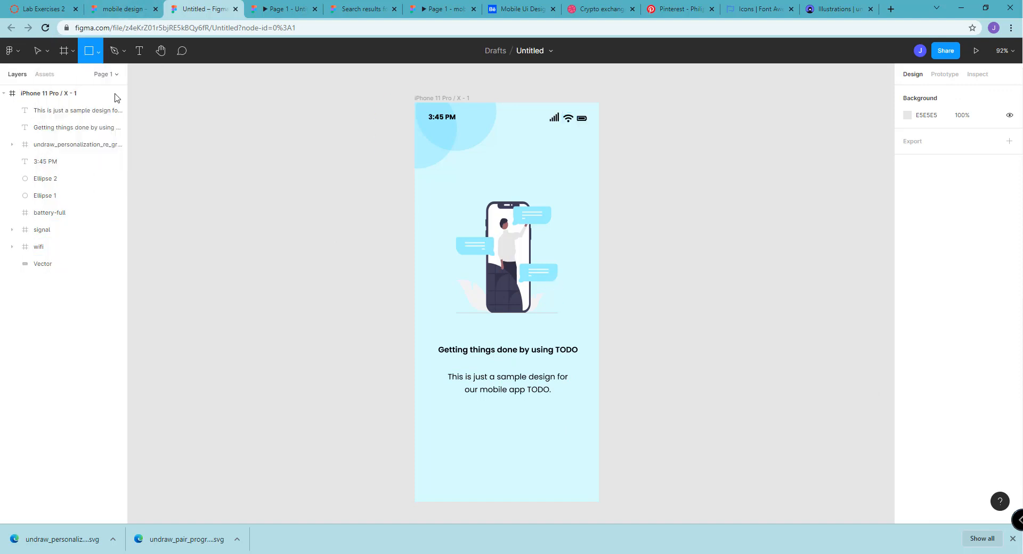
left_click_drag(444, 436, 588, 468)
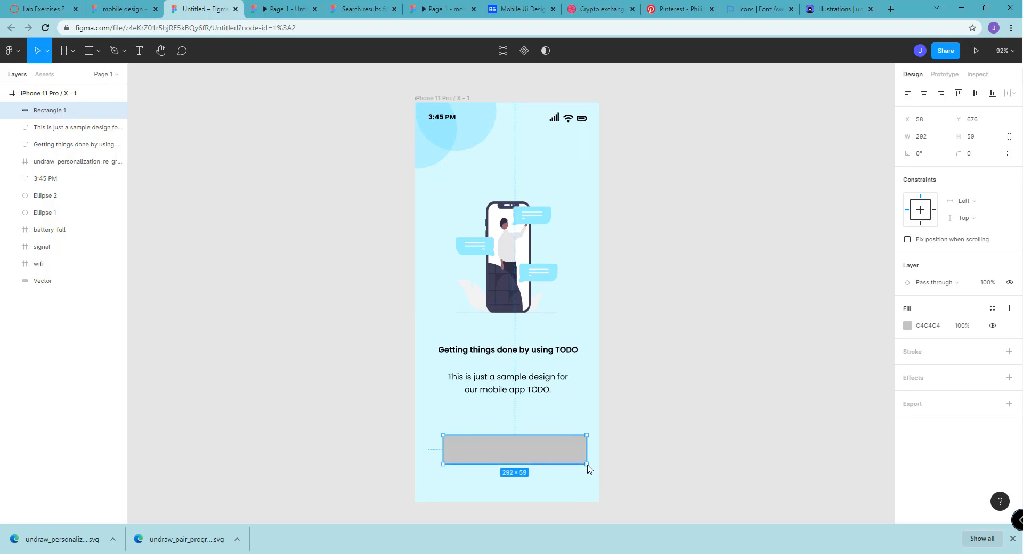
Fill the button rectangle with blue 127DBA, then shift it down and center it horizontally in the phone frame
left_click(907, 325)
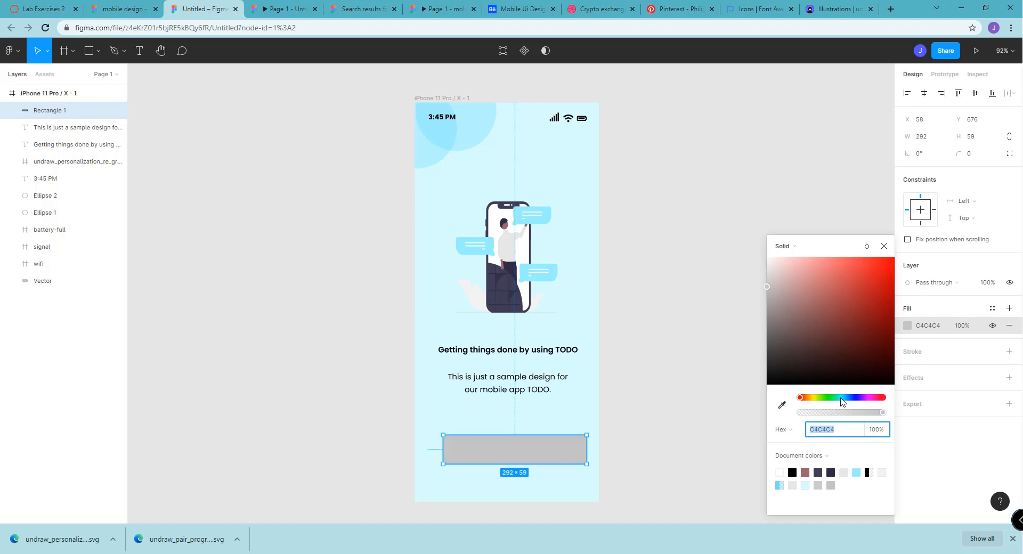
left_click_drag(840, 398, 846, 398)
mouse_move(849, 288)
left_mouse_down()
mouse_move(861, 237)
mouse_move(895, 254)
mouse_move(882, 291)
left_mouse_up()
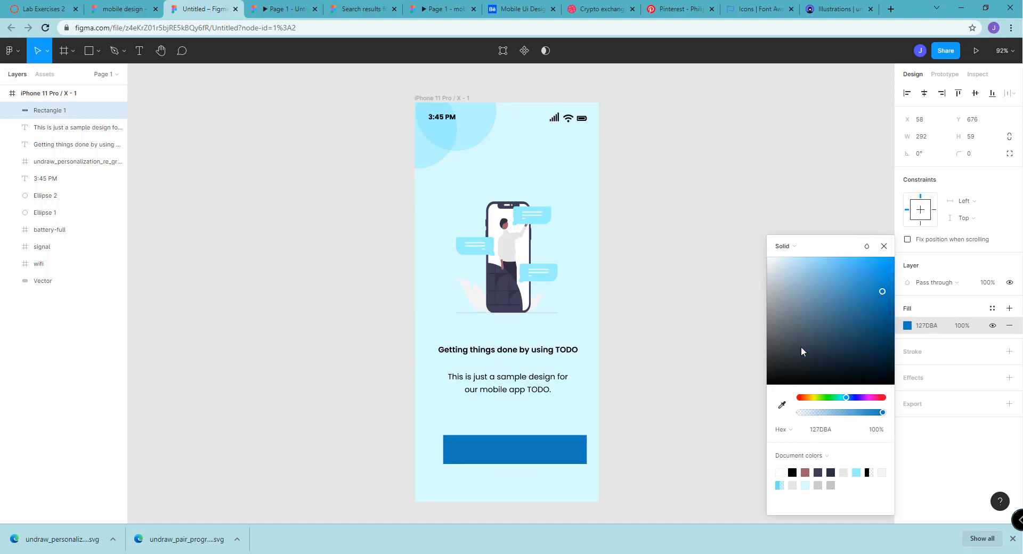
left_click(534, 466)
left_click_drag(536, 463, 526, 470)
left_click(589, 405)
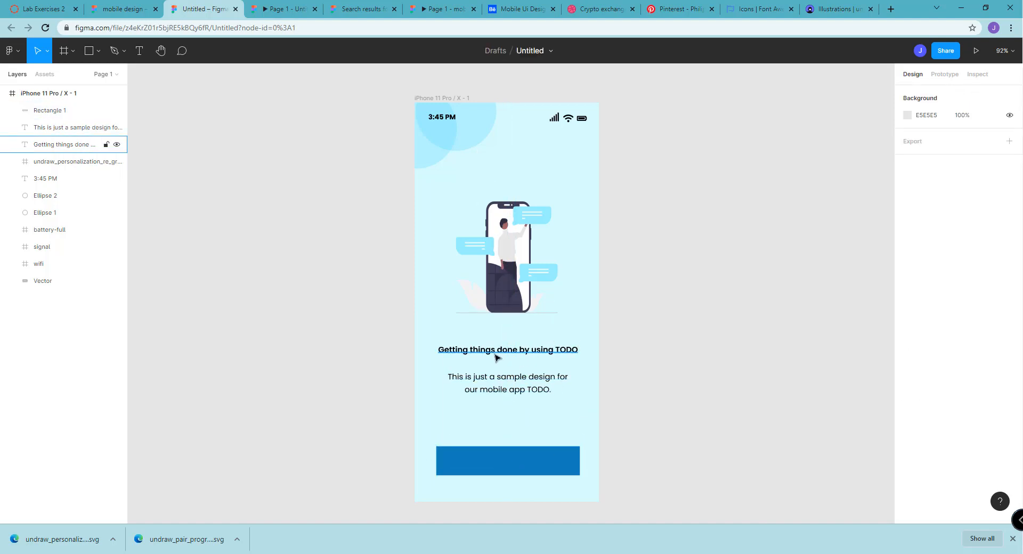
left_click(499, 449)
left_click(478, 424)
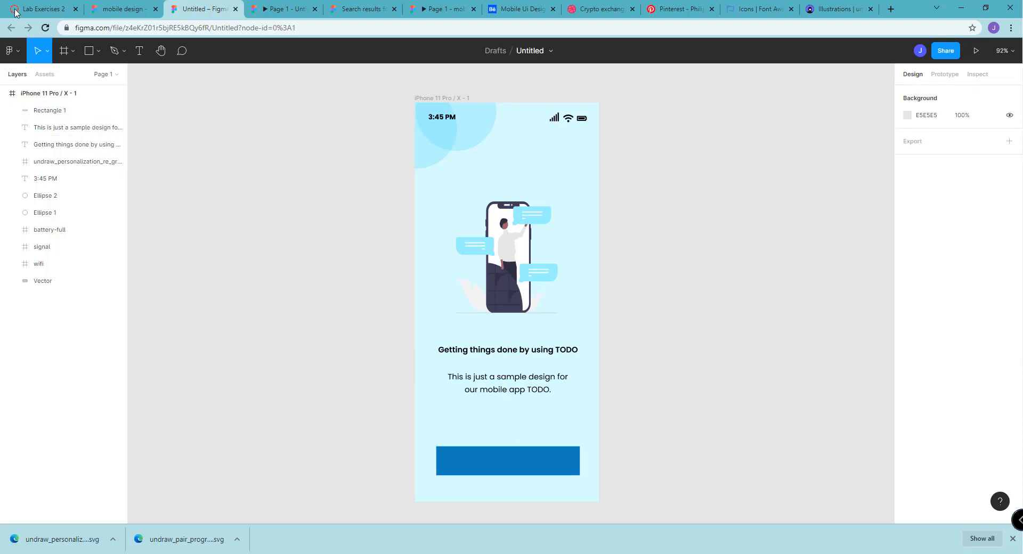
Add the text "Get Started" just above the blue rectangle, at about X 90, Y 647
left_click(137, 53)
left_click(482, 422)
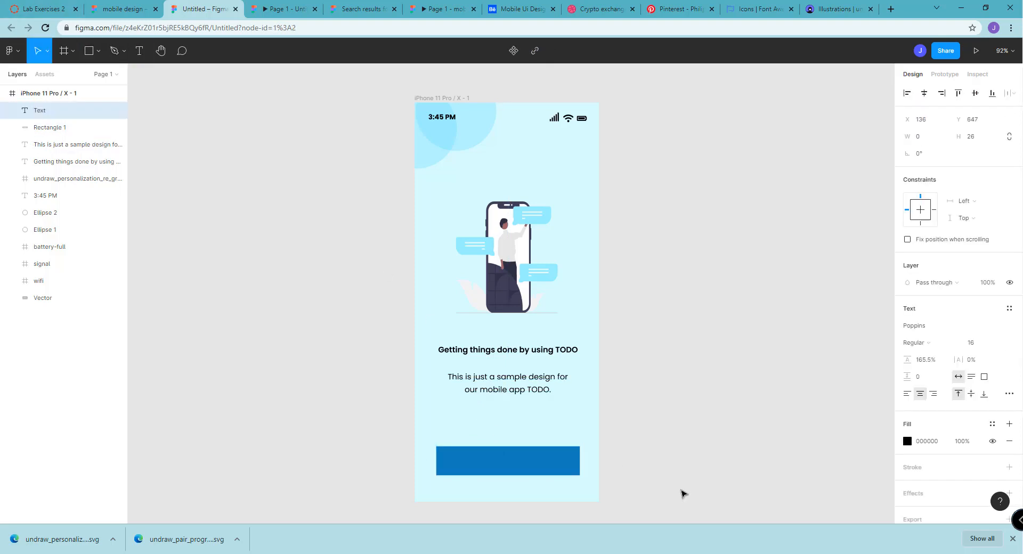
type("G")
key("BackSpace")
type("Get")
key("BackSpace")
type("Started")
Fill the "Get Started" text with white FFFFFF and move it onto the blue rectangle, at about X 121, Y 716
key("ctrl+a")
left_click(923, 442)
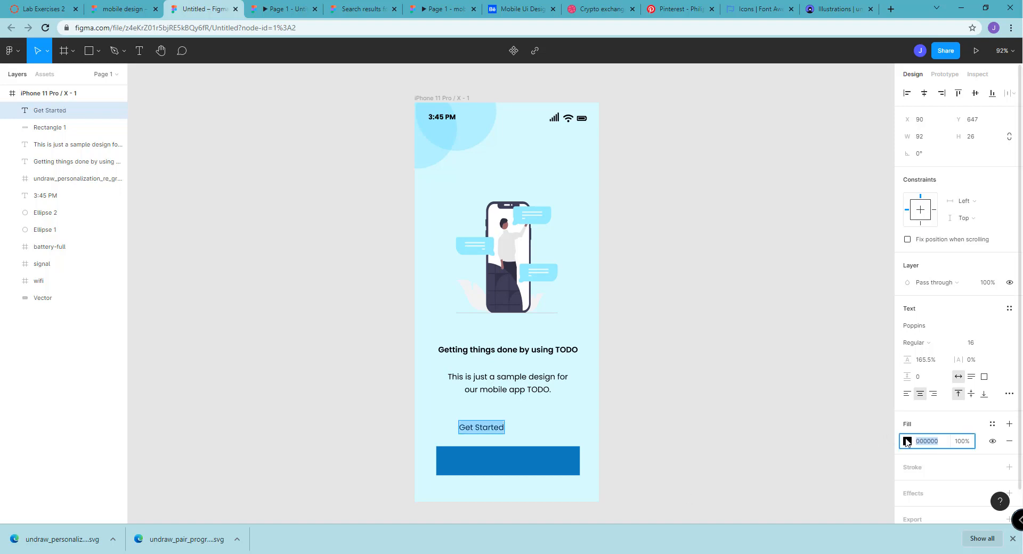
left_click(907, 443)
left_click_drag(795, 308, 754, 220)
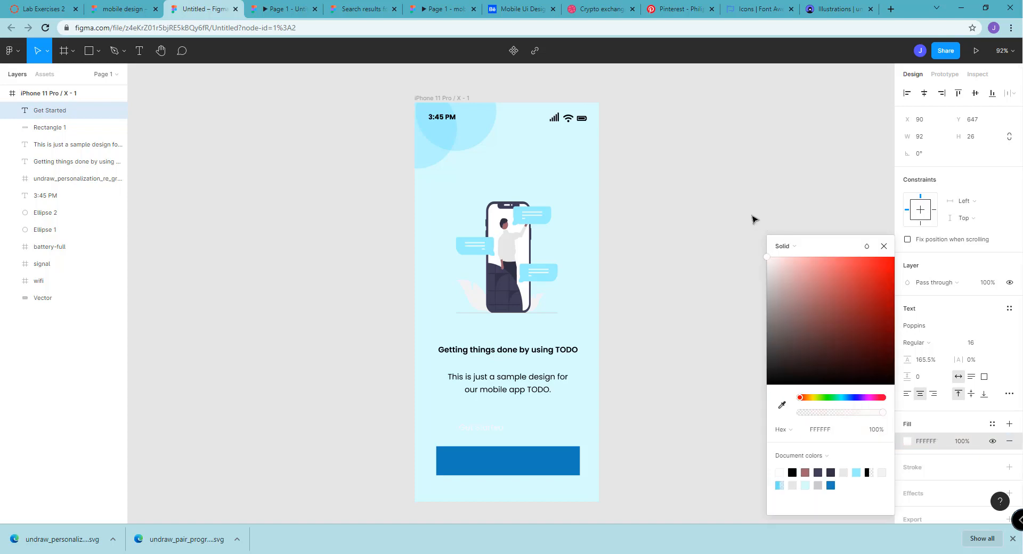
left_click_drag(484, 428, 503, 477)
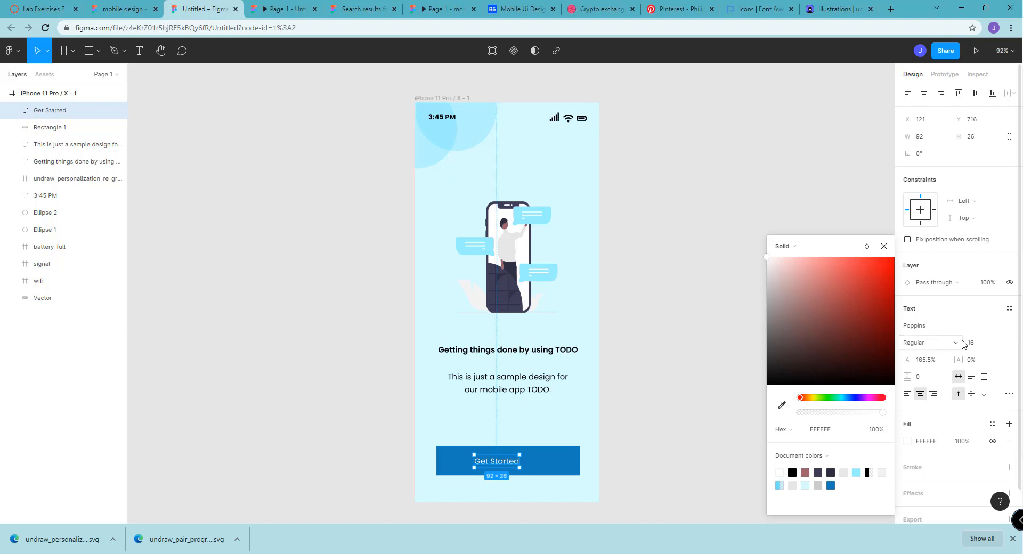
Set the "Get Started" text to 24 SemiBold and center it on the blue rectangle, at about X 118, Y 709
left_click(995, 342)
left_click(996, 343)
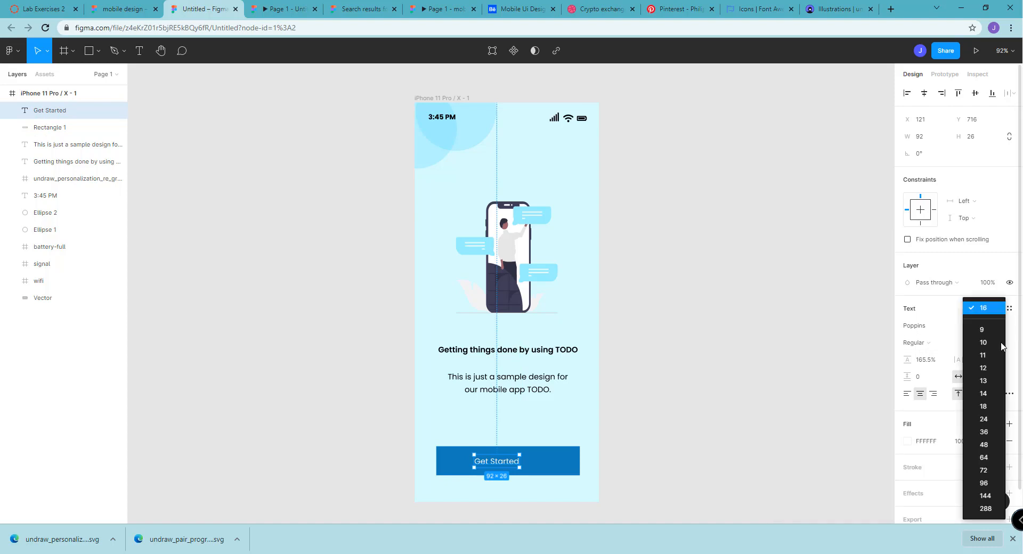
left_click(987, 408)
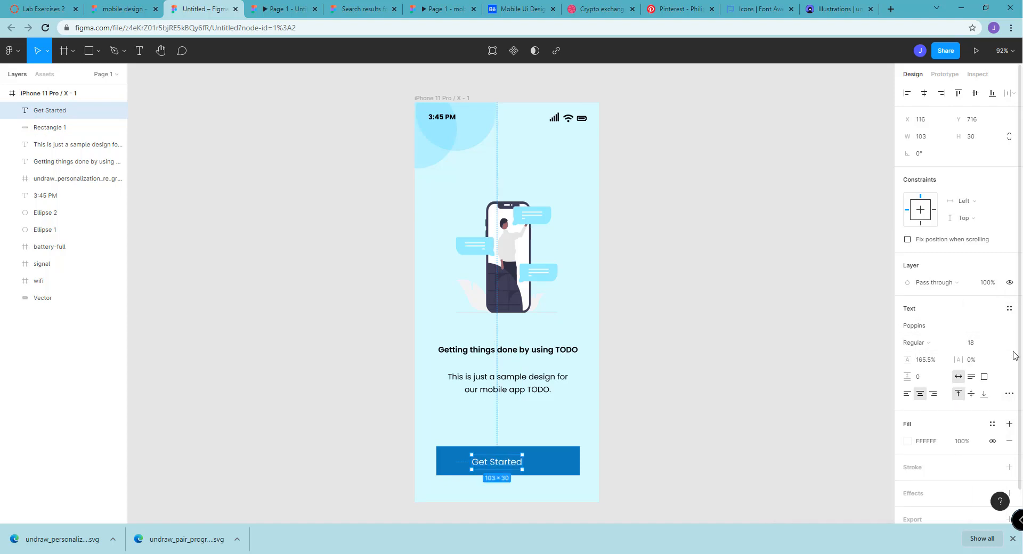
left_click(997, 342)
left_click(994, 362)
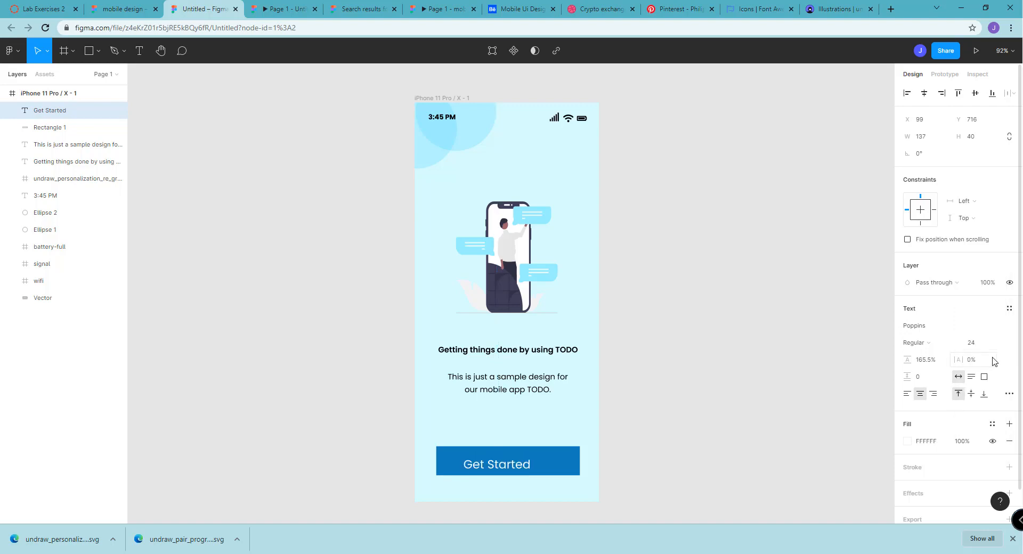
left_click(936, 350)
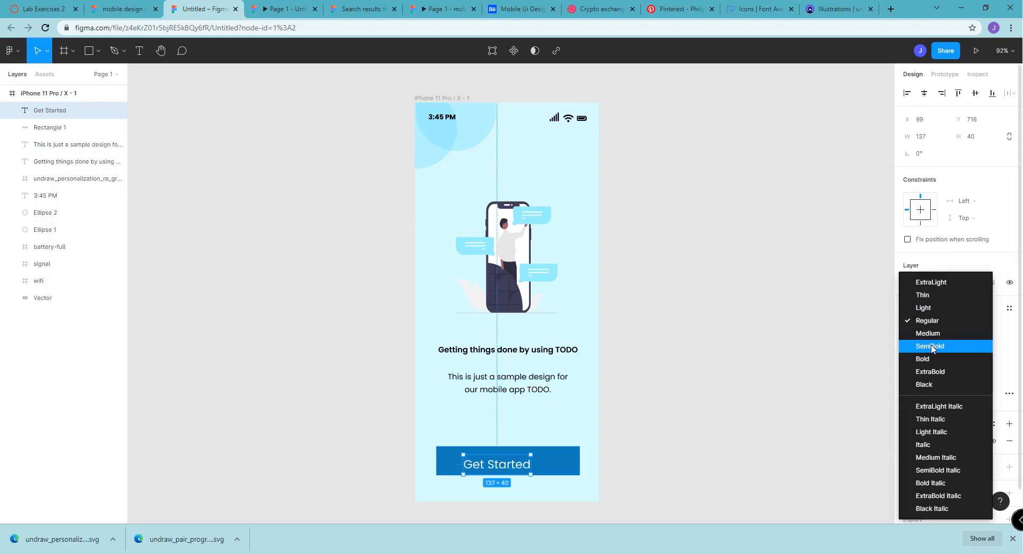
left_click(931, 347)
left_click(744, 377)
left_click_drag(498, 466, 508, 464)
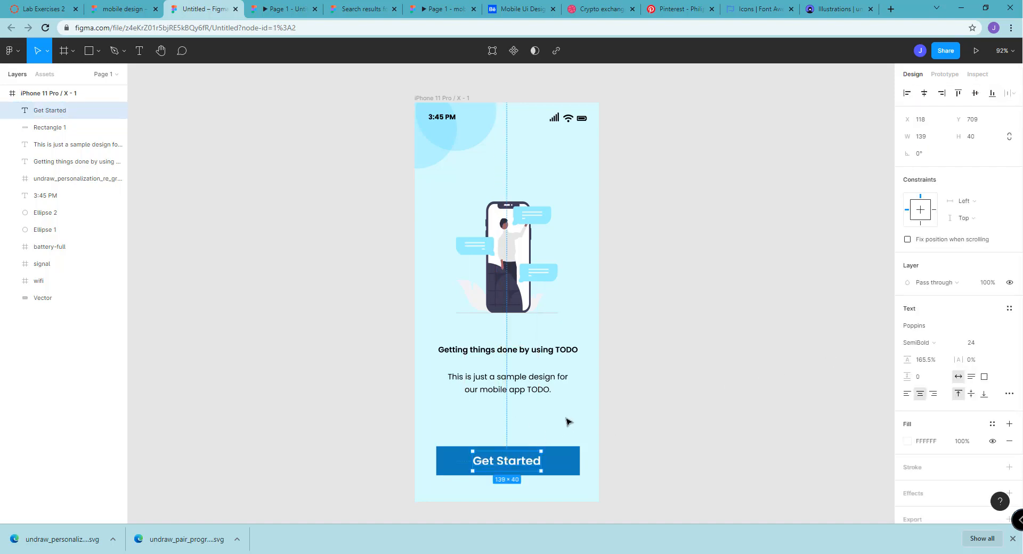
left_click(755, 360)
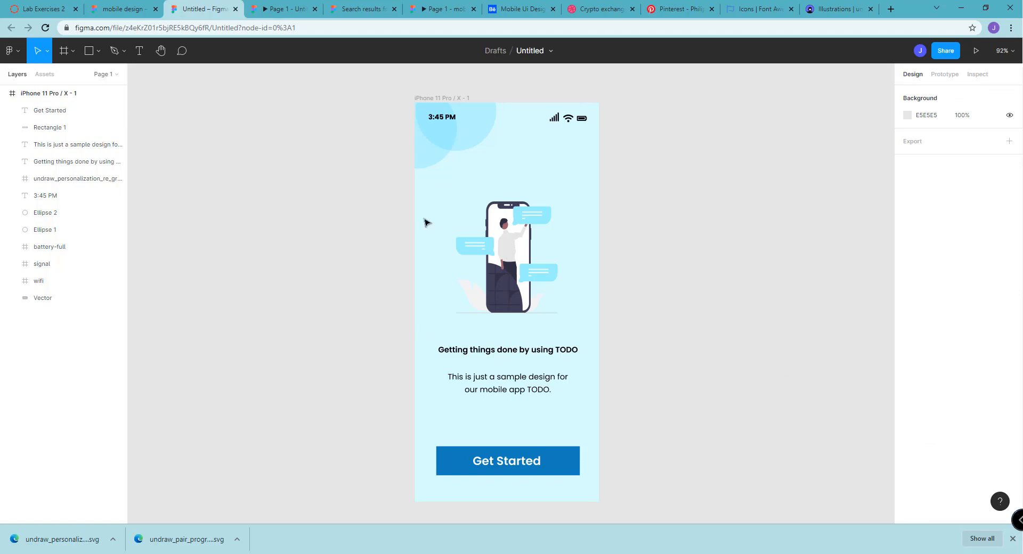
Preview the welcome screen in the prototype presentation view, checking it inside the phone mockup, and return to the design file
left_click(284, 7)
left_click(224, 5)
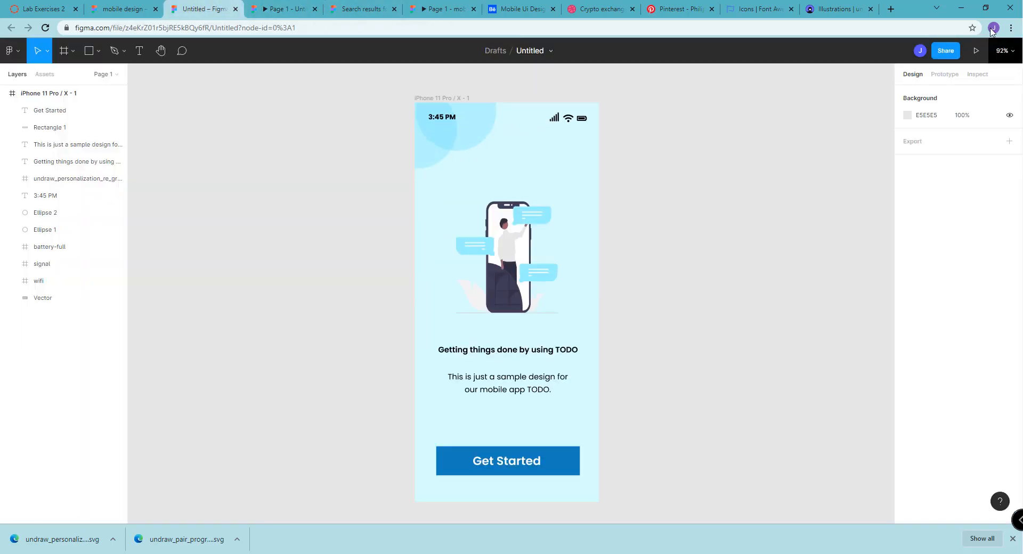
left_click(976, 50)
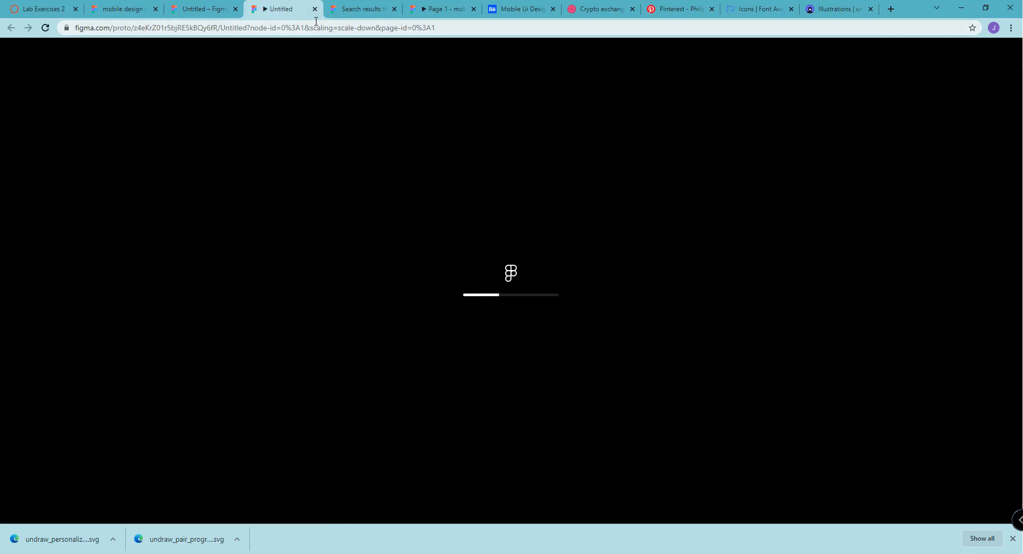
left_click(202, 9)
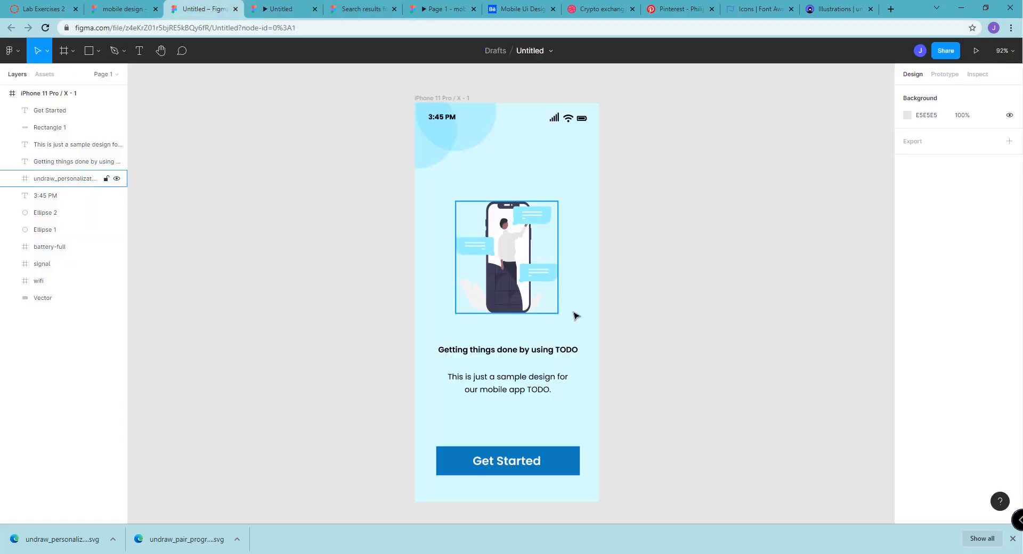
left_click(276, 7)
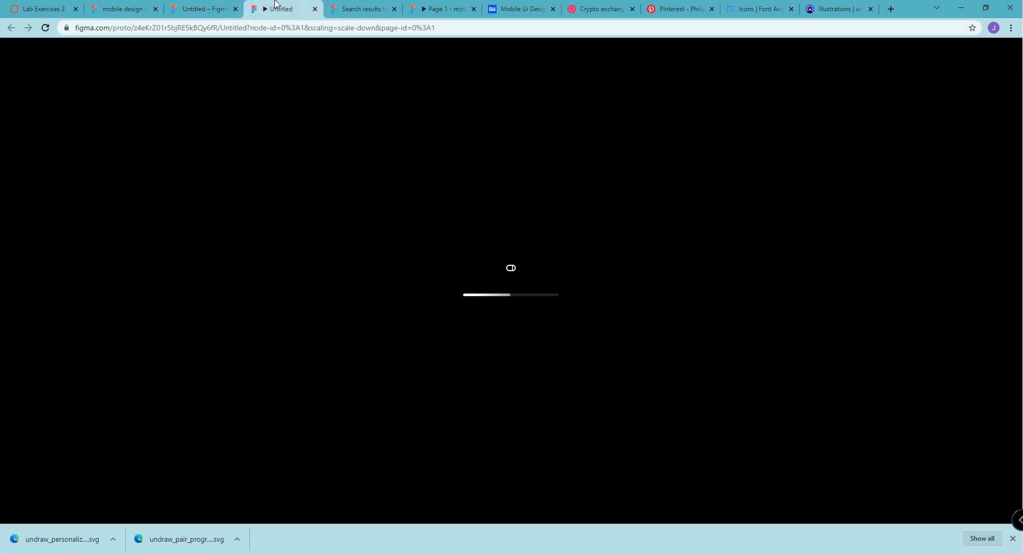
left_click(193, 6)
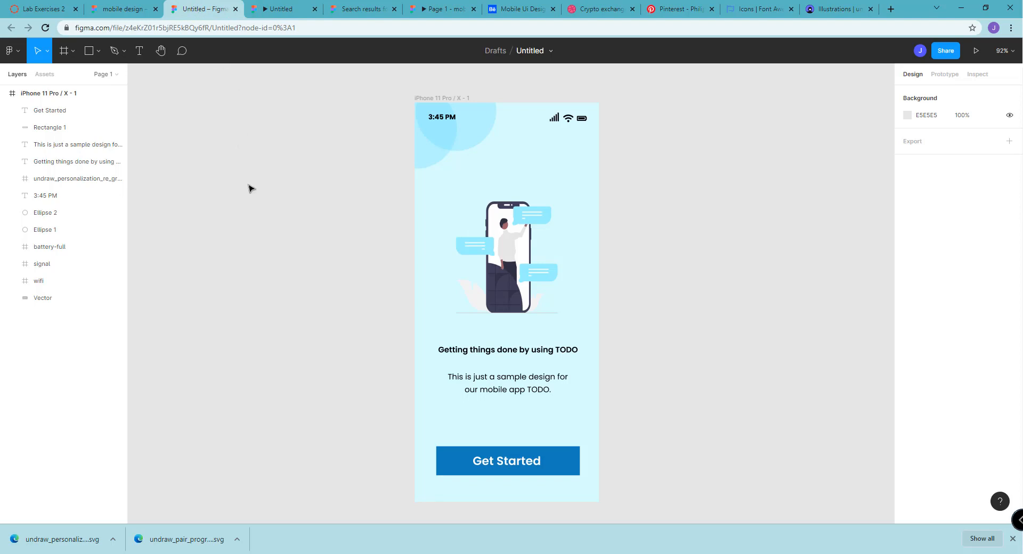
left_click(258, 6)
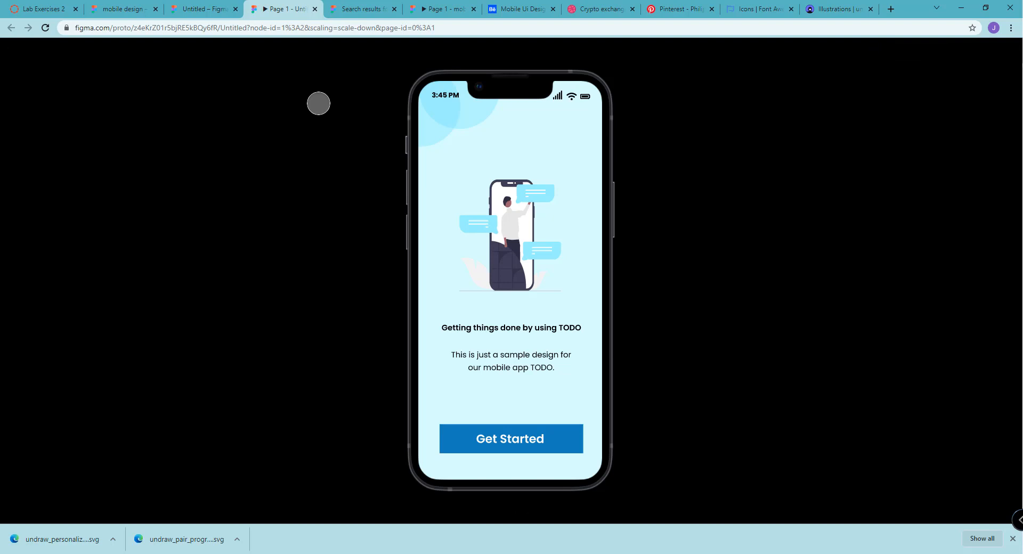
left_click(200, 4)
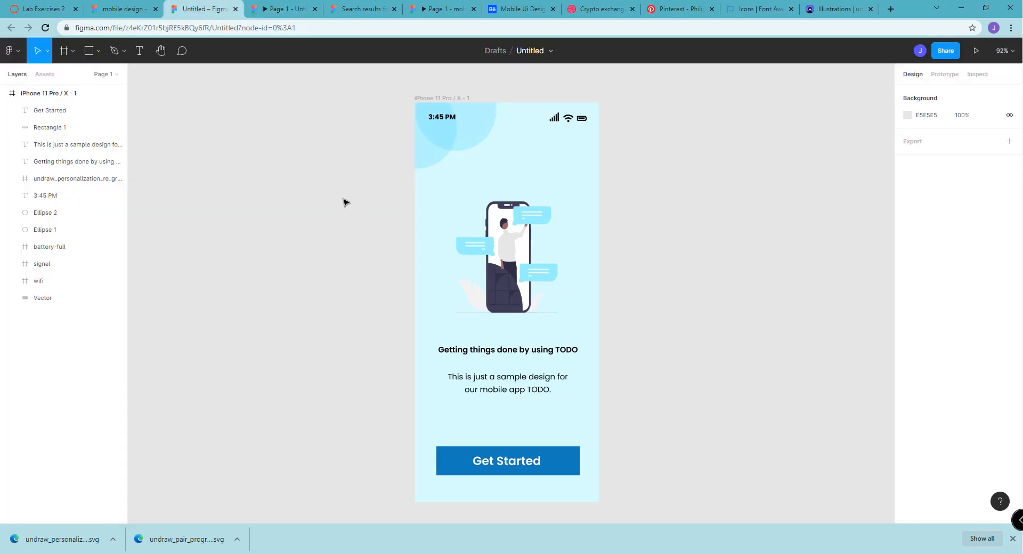
left_click(250, 6)
left_click(125, 8)
left_click(185, 5)
Duplicate the welcome screen frame to start a second iPhone screen beside the original
left_click(427, 98)
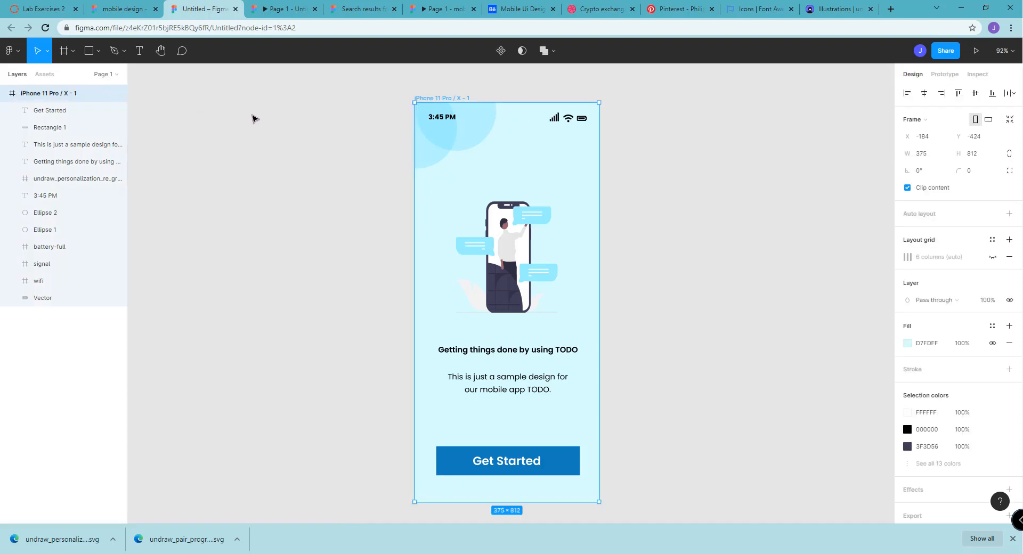
key("ctrl+d")
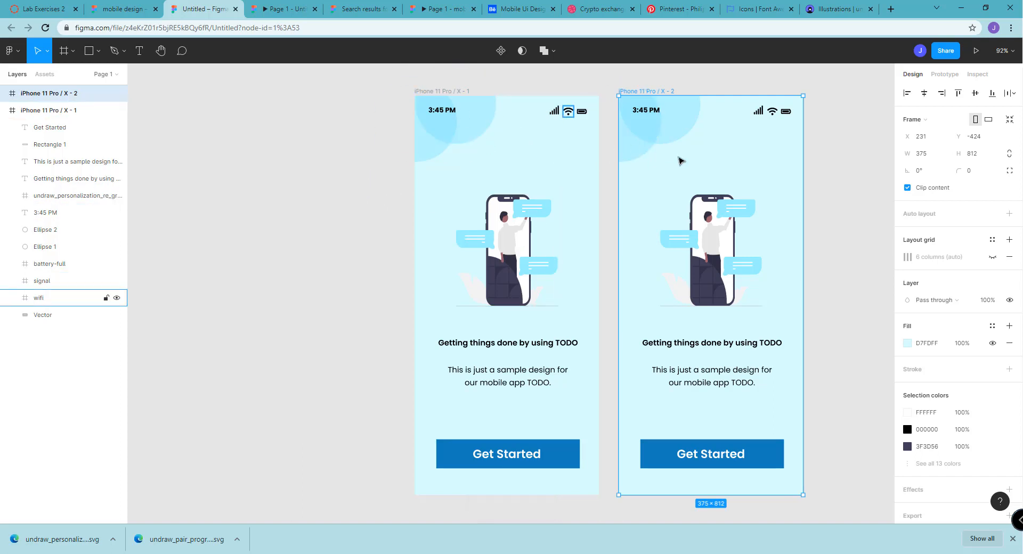
left_click(868, 225)
Delete the illustration and heading from the second frame, and move its description text up to about X 64, Y 184
left_click(720, 211)
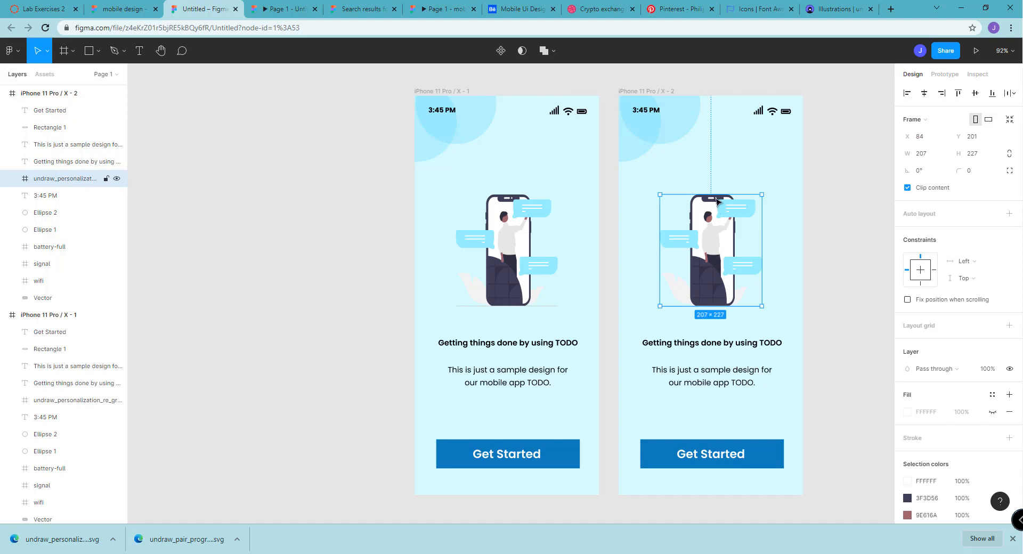
key("Delete")
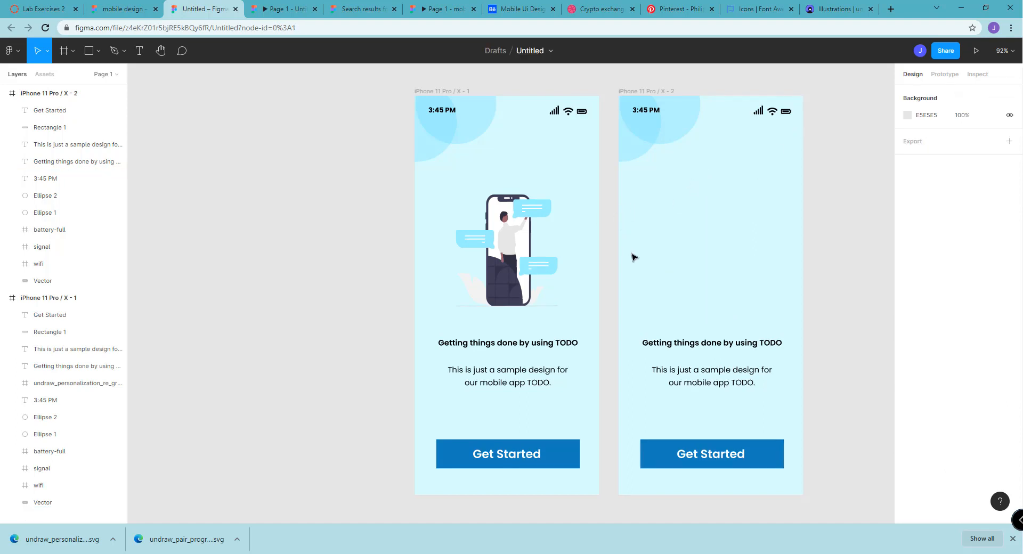
left_click(718, 346)
key("Delete")
left_click_drag(714, 375, 712, 198)
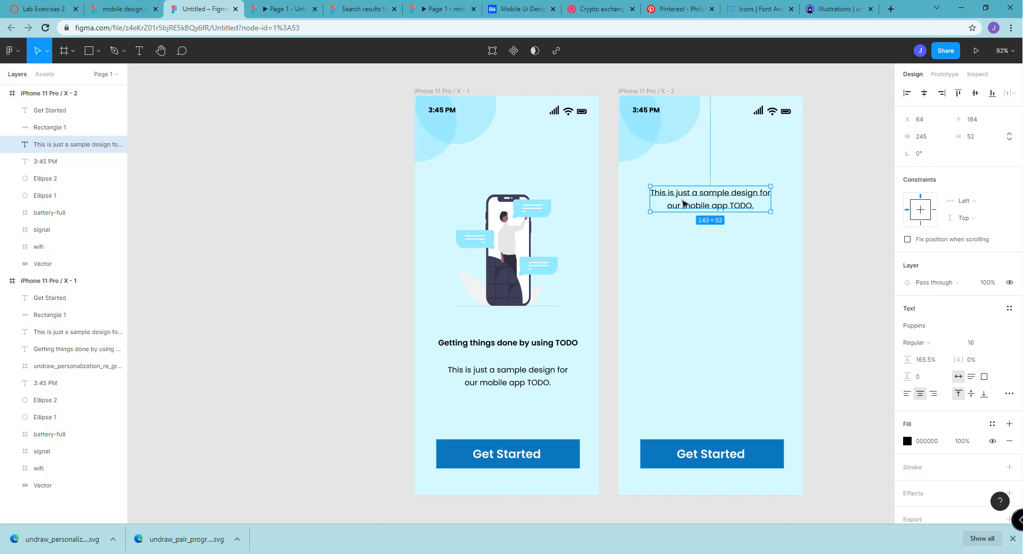
left_click(684, 223)
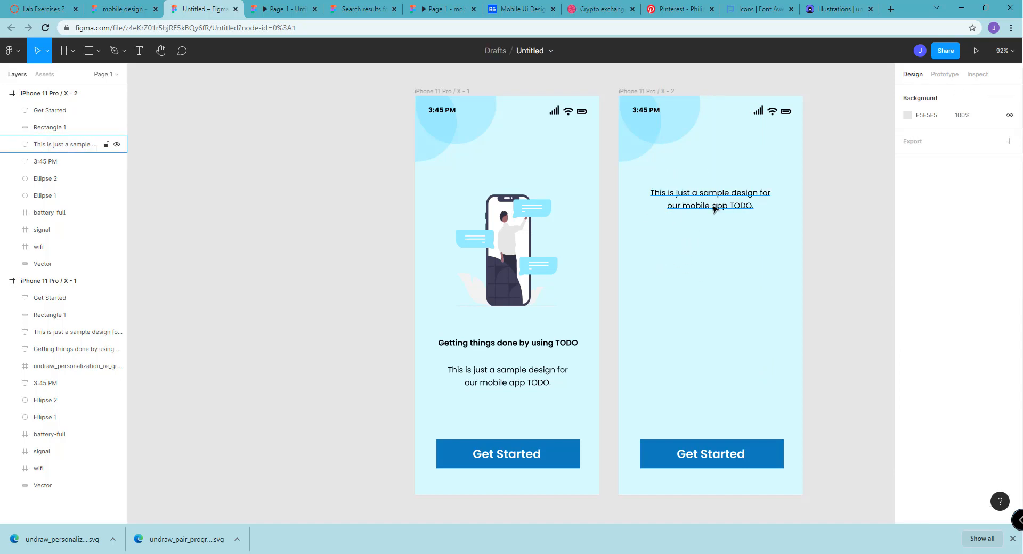
Change the second frame's button text to "Login"
left_click(711, 462)
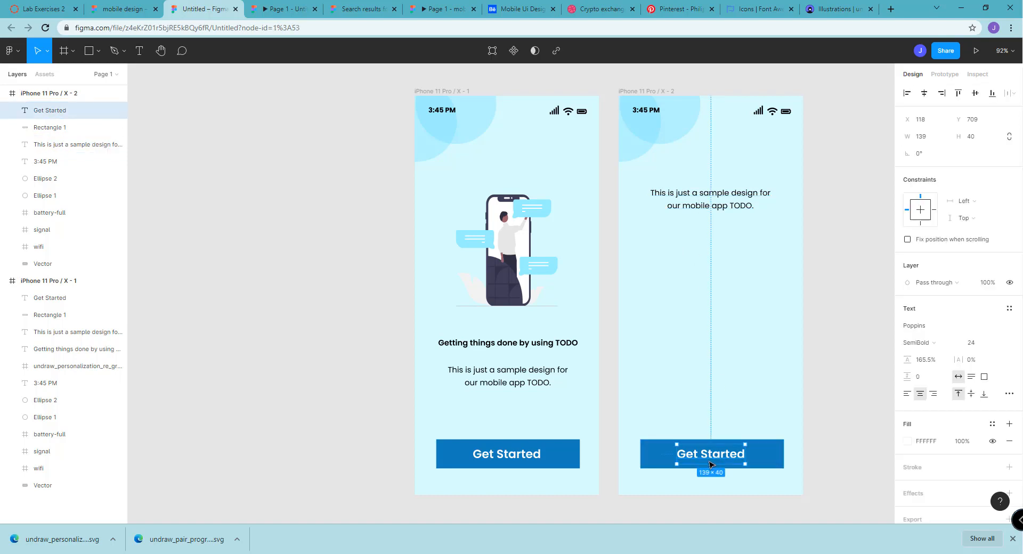
double_click(721, 453)
type("Login")
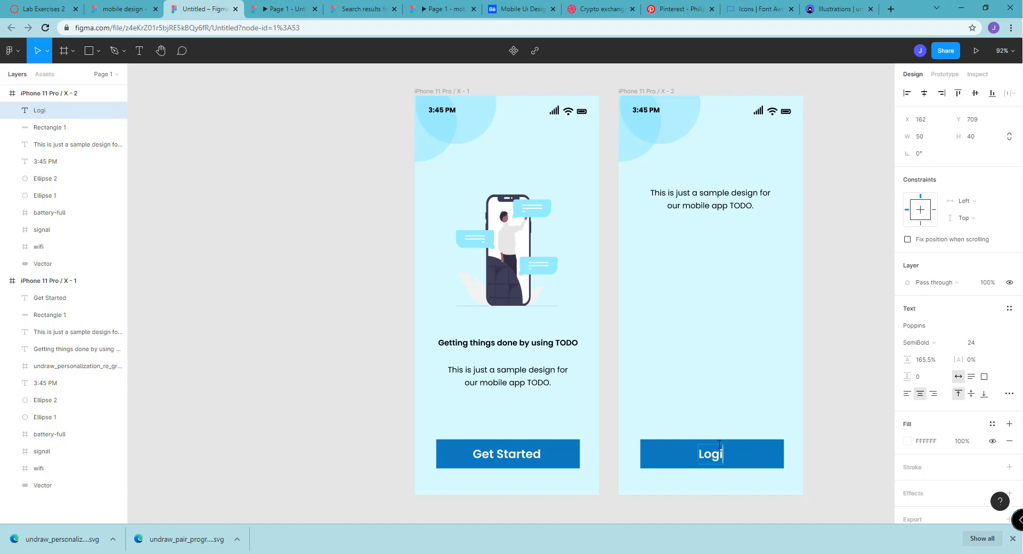
key("Escape")
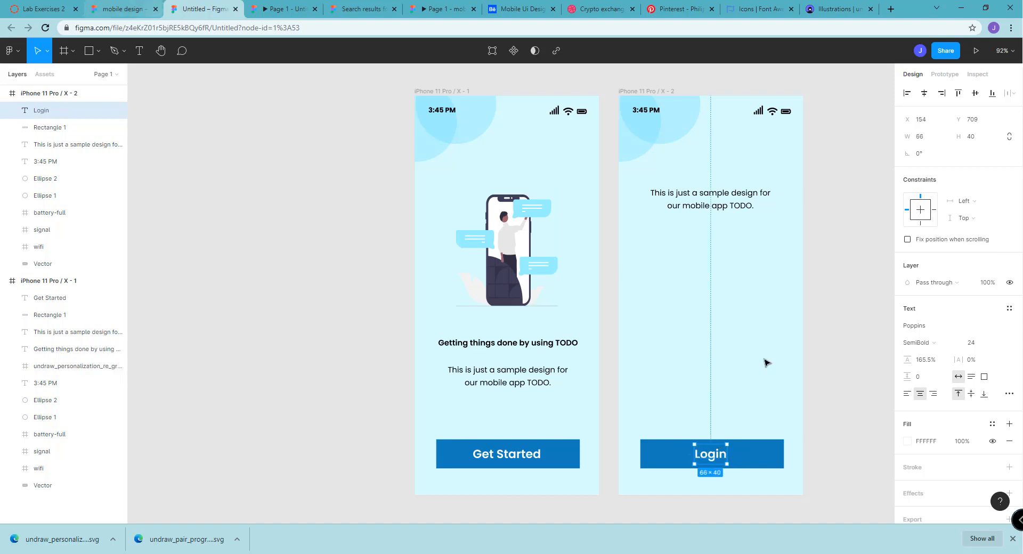
left_click(776, 433)
Duplicate the second frame's button rectangle twice, stacking the copies below the description at about Y 279 and Y 377
left_click(771, 458)
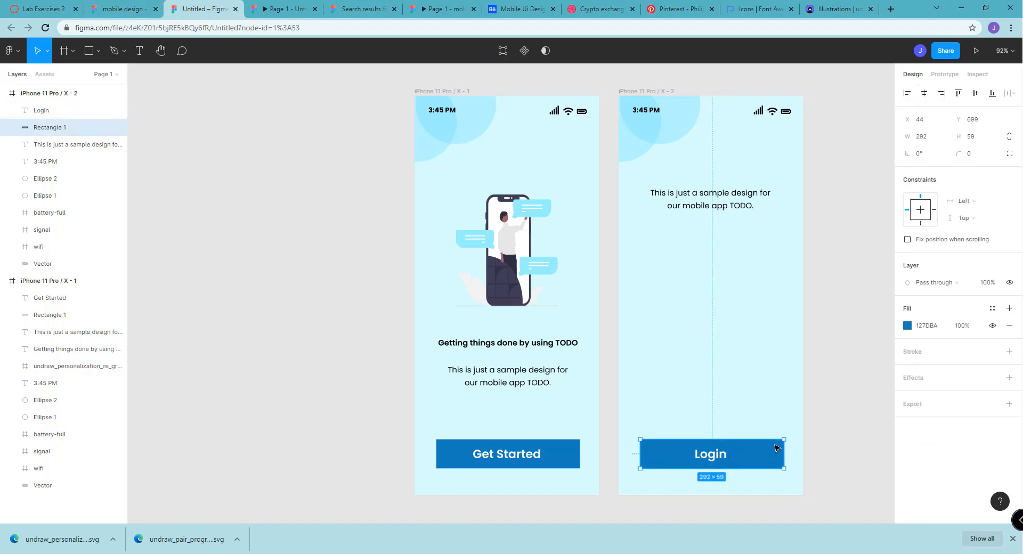
key("ctrl+d")
left_click_drag(760, 464, 748, 258)
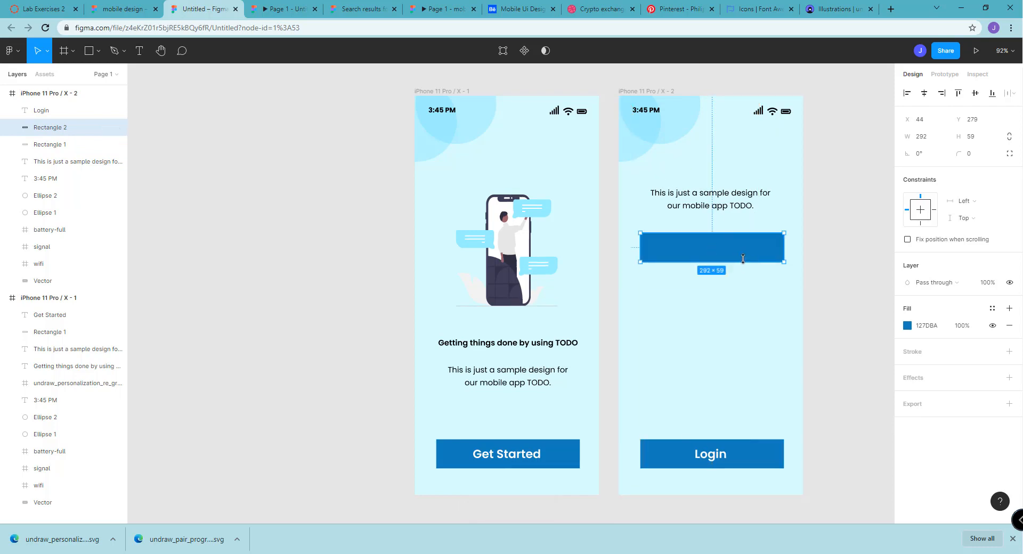
key("ctrl+d")
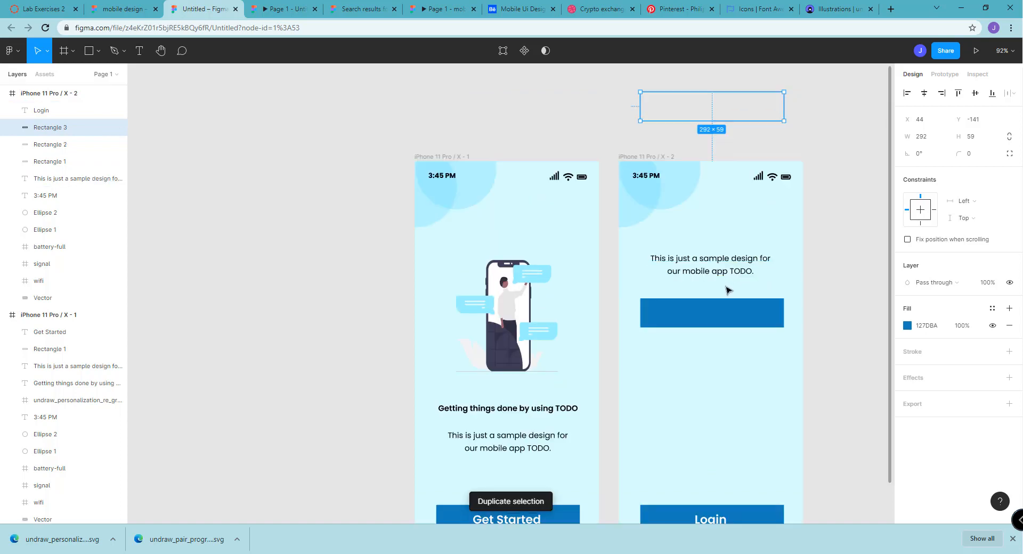
left_click_drag(730, 113, 732, 366)
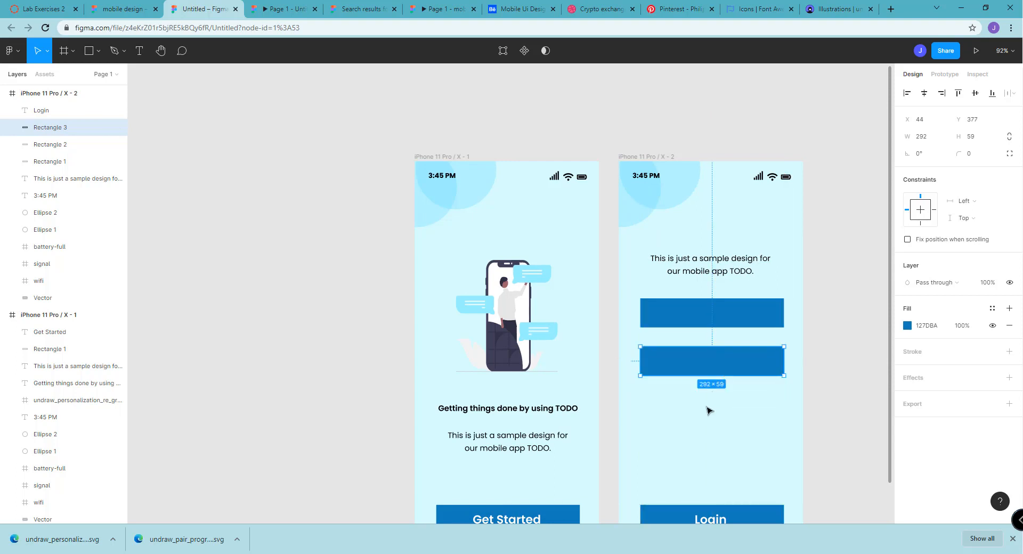
left_click(708, 411)
Fill both duplicated rectangles below the description with white so they serve as input fields
left_click(727, 319)
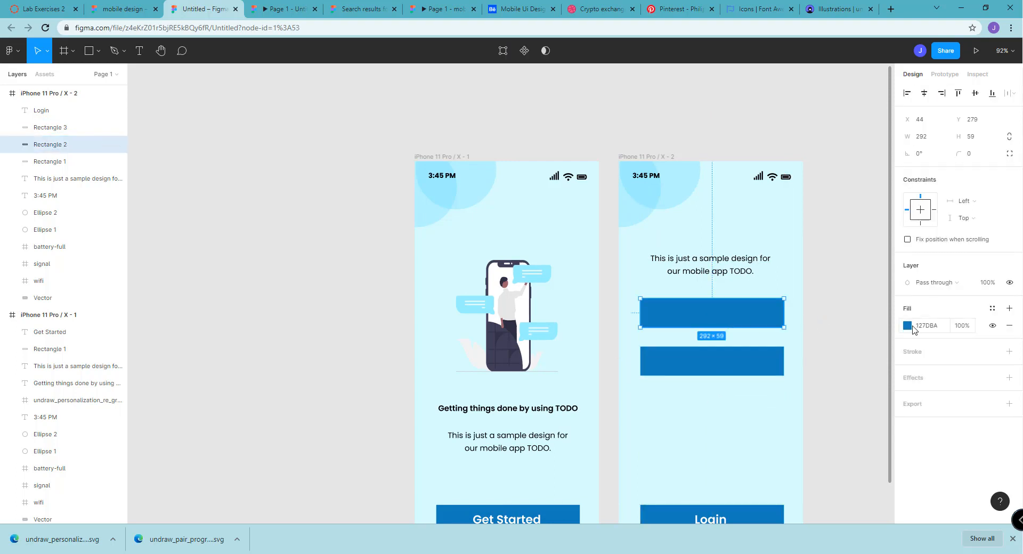
left_click(907, 325)
left_click(775, 260)
left_click(794, 304)
left_click(769, 372)
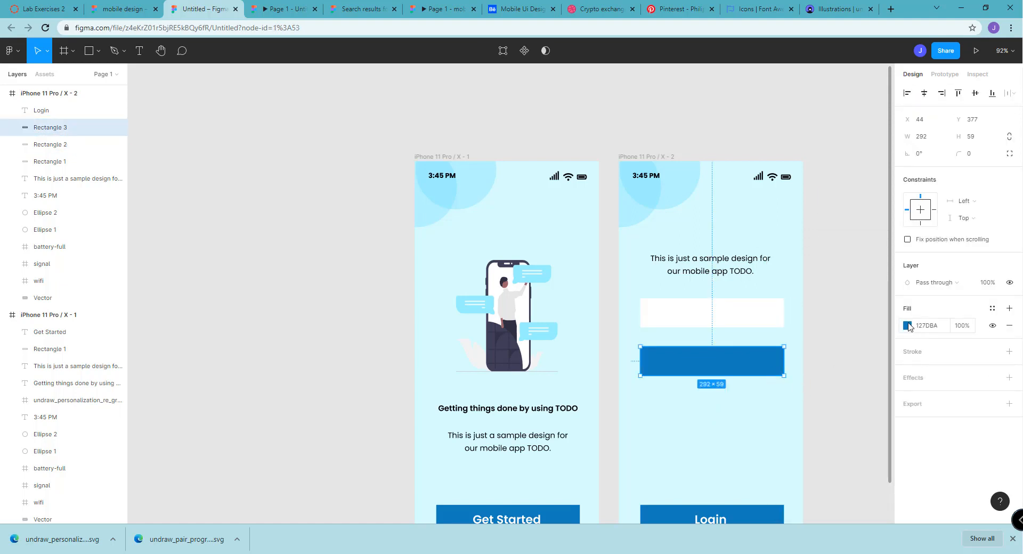
left_click(907, 326)
left_click(772, 290)
left_click(845, 181)
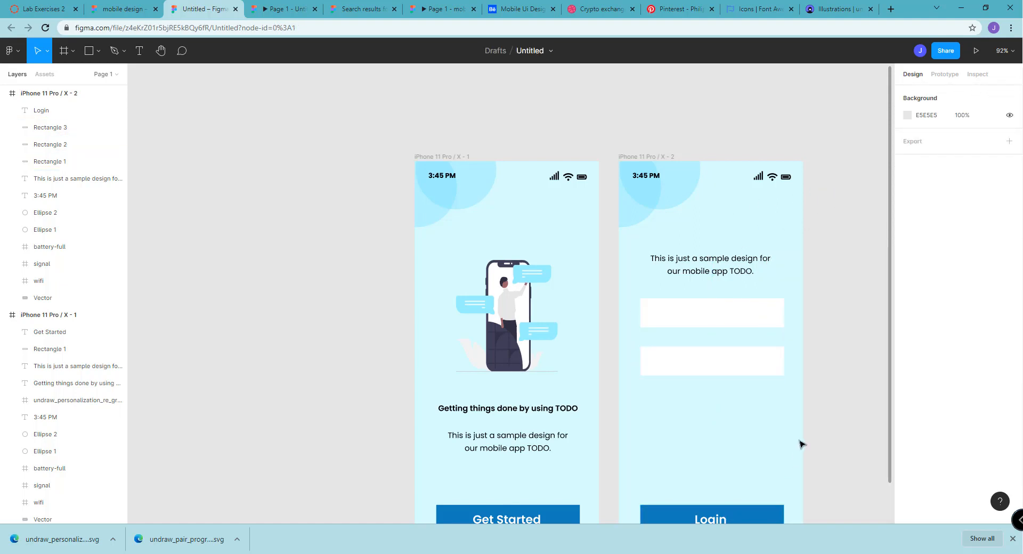
Move the second frame's blue button rectangle up below the white fields, at about X 44, Y 475
left_click_drag(891, 401, 864, 459)
left_click(708, 481)
left_click_drag(690, 465, 692, 371)
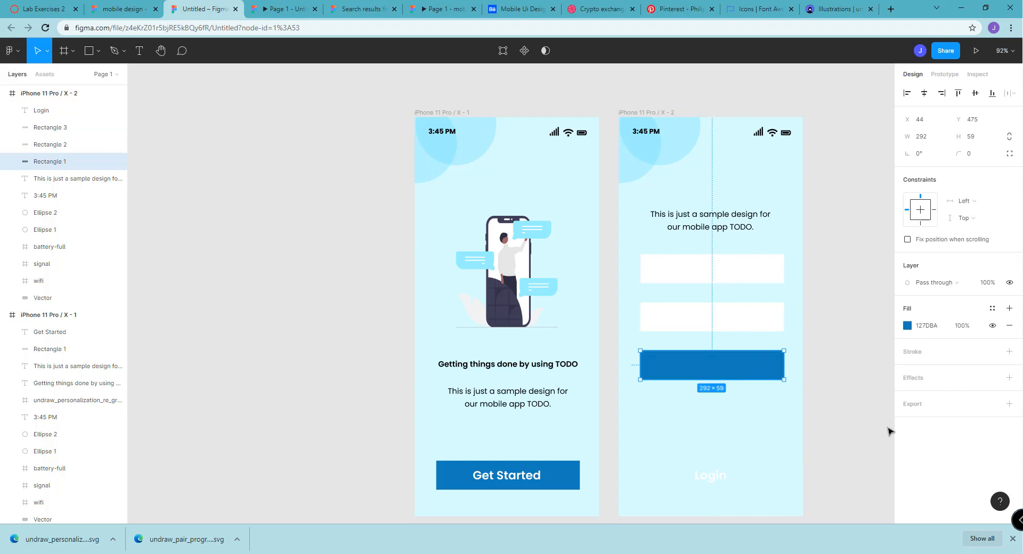
left_click(869, 435)
Duplicate the second frame's description text and place the copy below the blue rectangle, at about X 65, Y 550
left_click(694, 230)
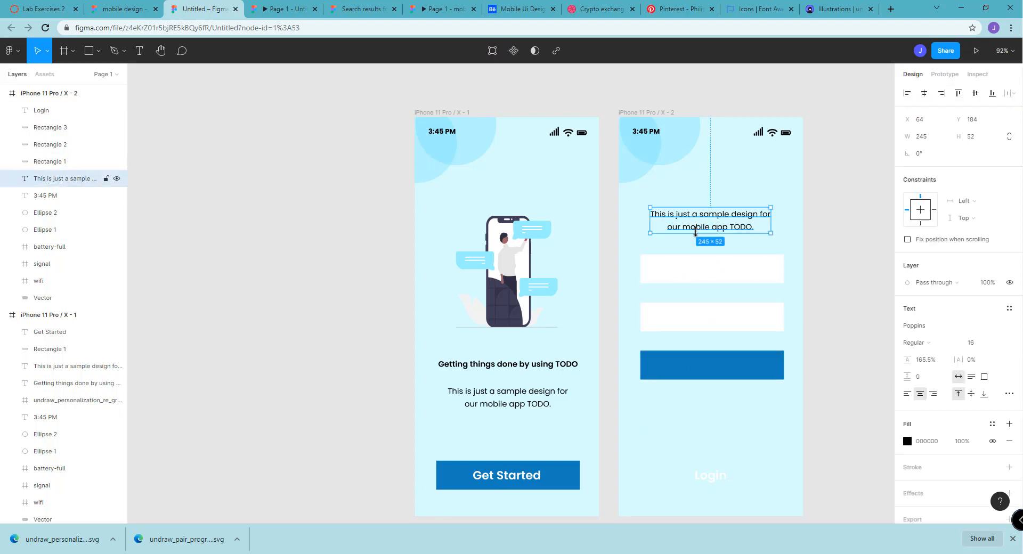
key("ctrl+d")
left_click_drag(735, 230, 736, 410)
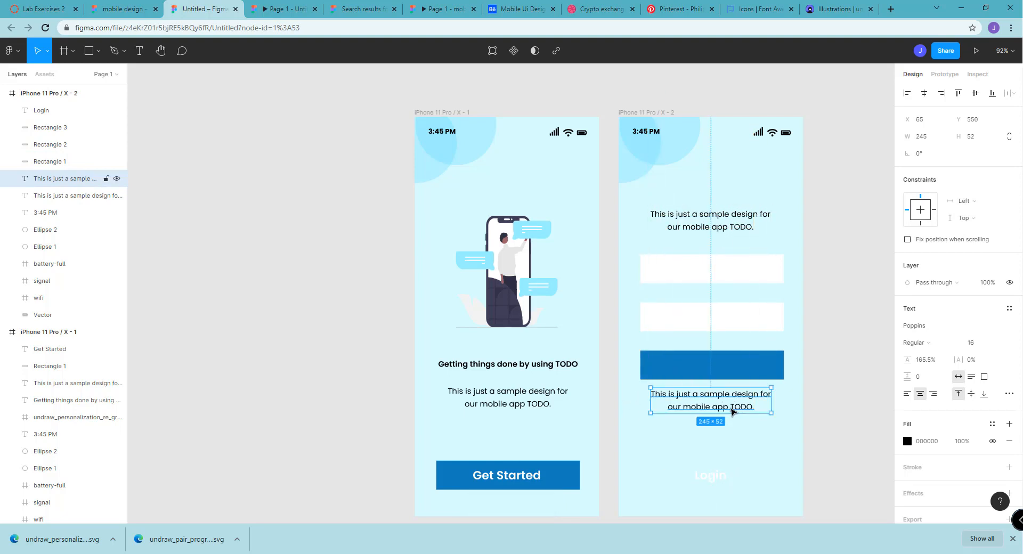
Replace the copied description below the blue rectangle with "Not yet registered? Click here"
double_click(720, 407)
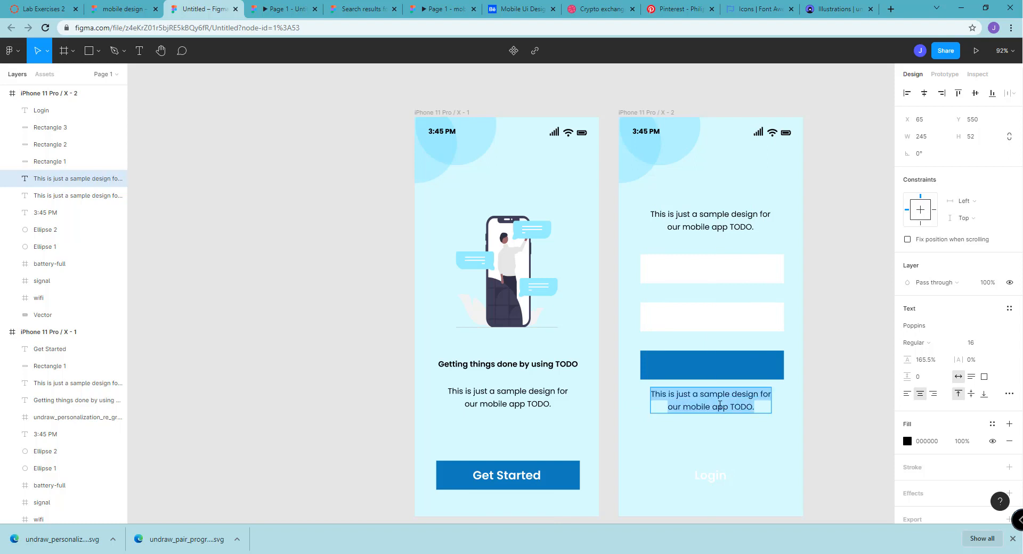
type("Not yet r")
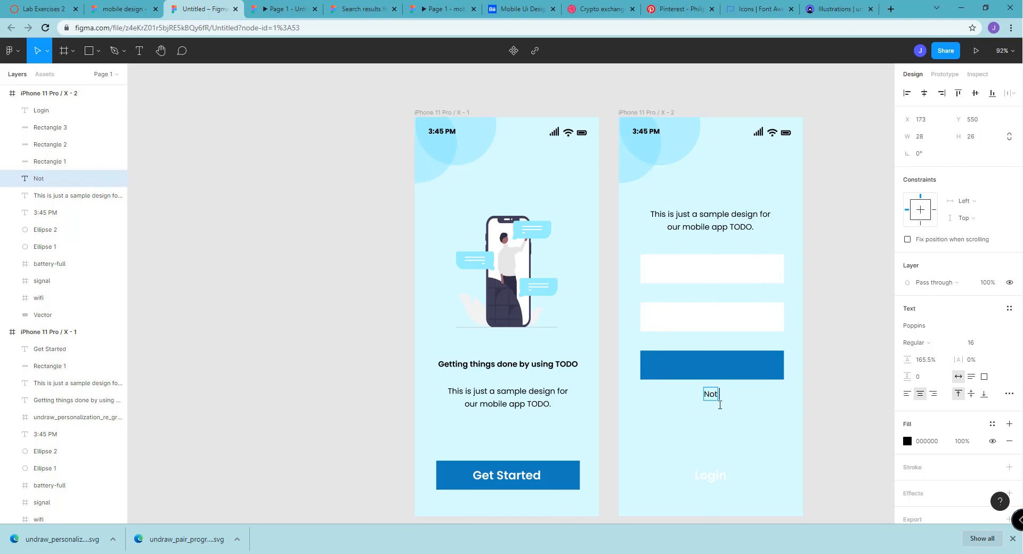
type("egistered? C")
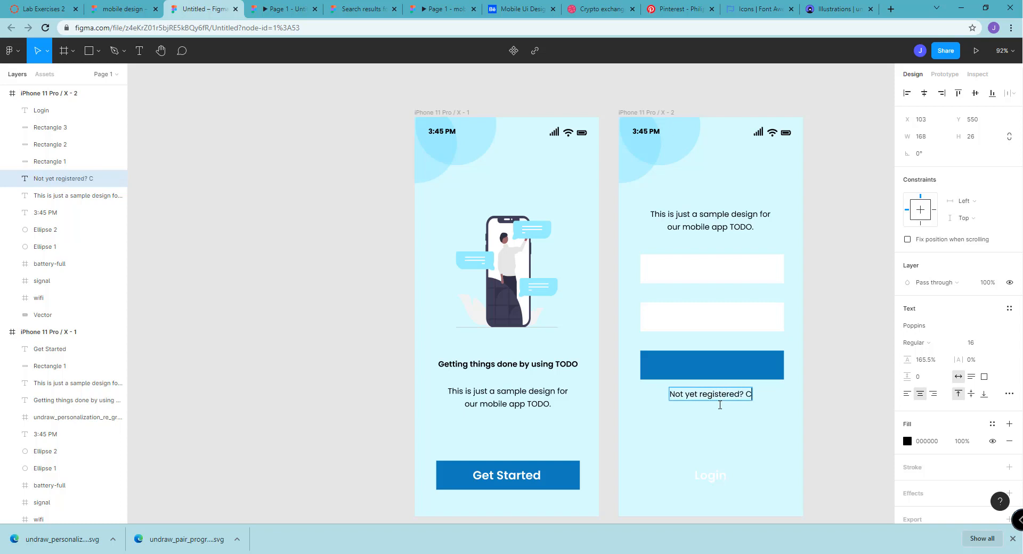
type("lick here")
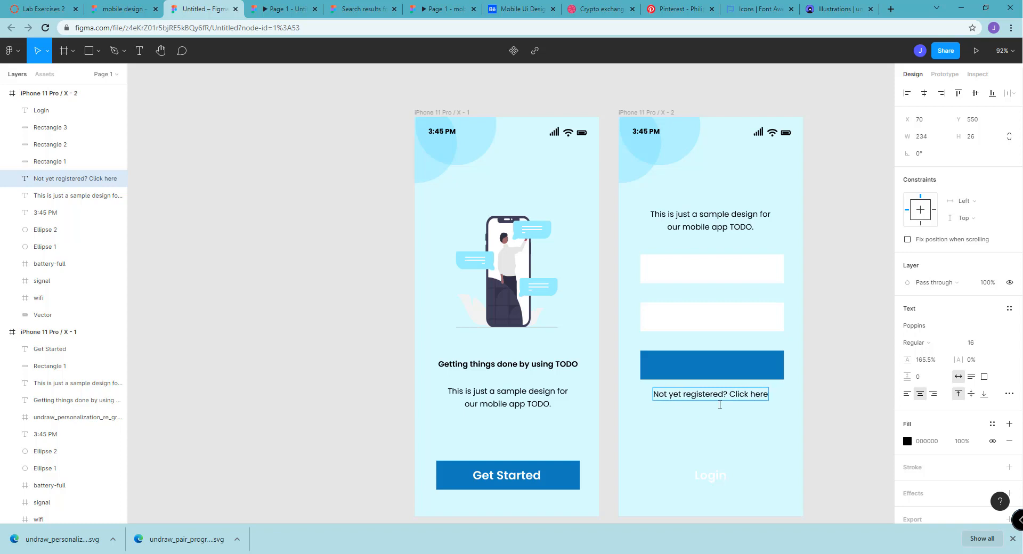
Color only the words "Click here" in the registration line with the document blue 127DBA
key("shift+Left")
key("shift+Left")
key("shift+Left")
key("shift+Left")
key("shift+Left")
key("shift+Left")
key("shift+Left")
key("shift+Left")
left_click(907, 441)
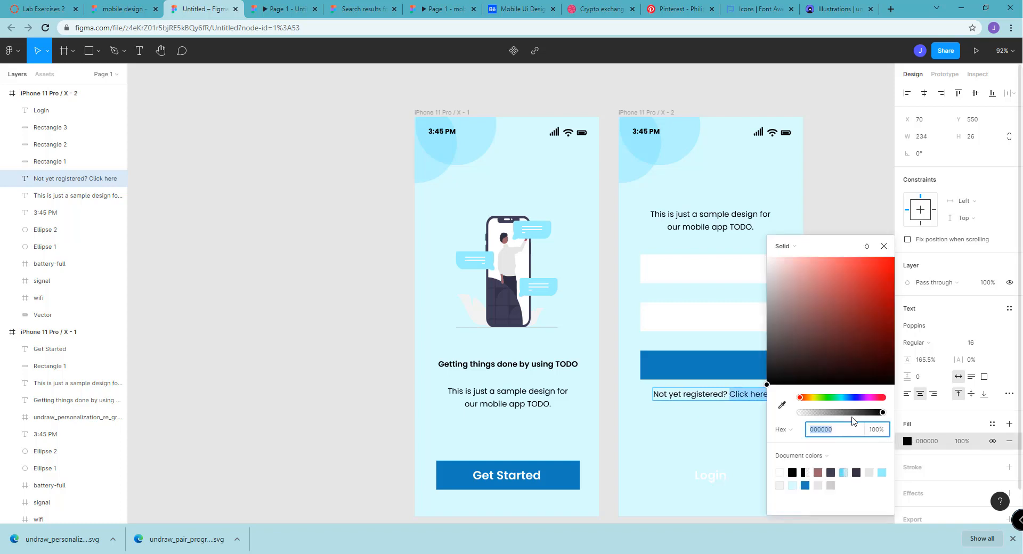
left_click(806, 486)
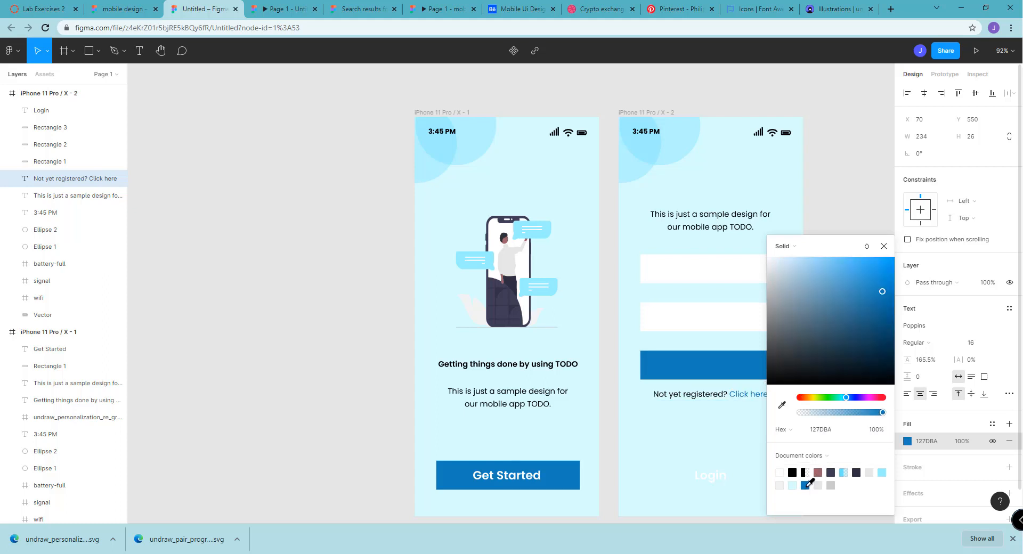
key("Escape")
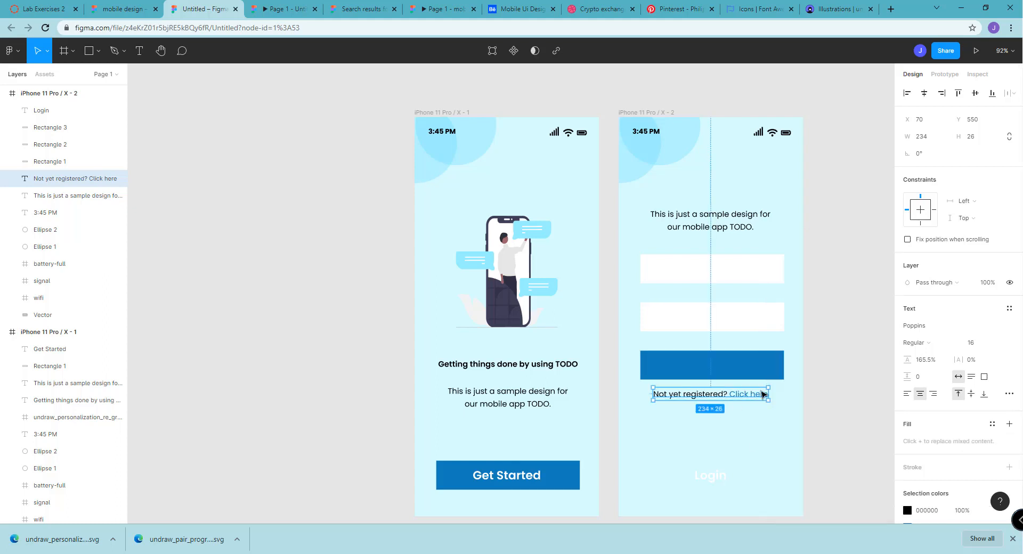
Move the white Login label up onto the second frame's blue button rectangle, centered on it
left_click(802, 375)
left_click_drag(704, 474, 709, 368)
left_click(797, 280)
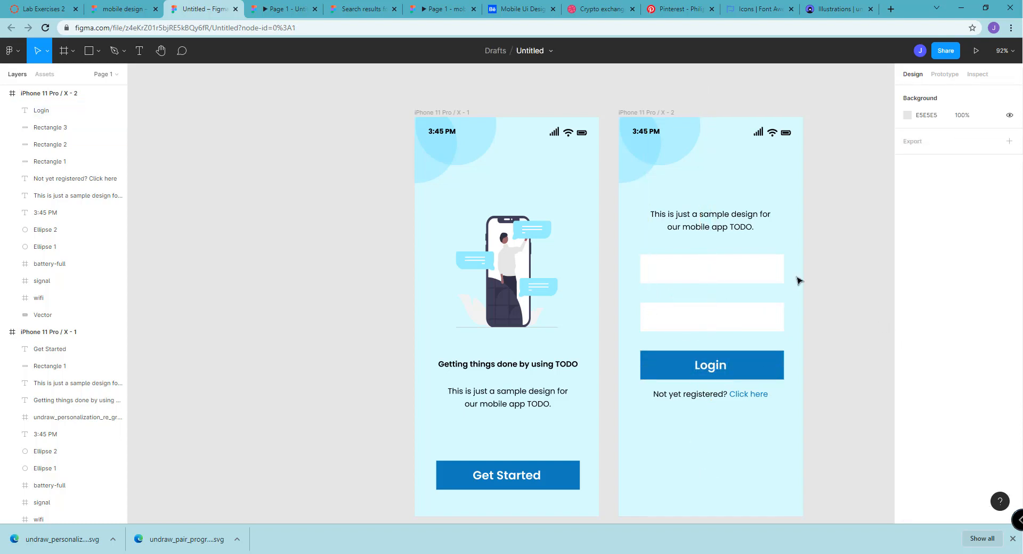
Replace the second frame's description above the white fields with "Login to access features"
left_click(711, 228)
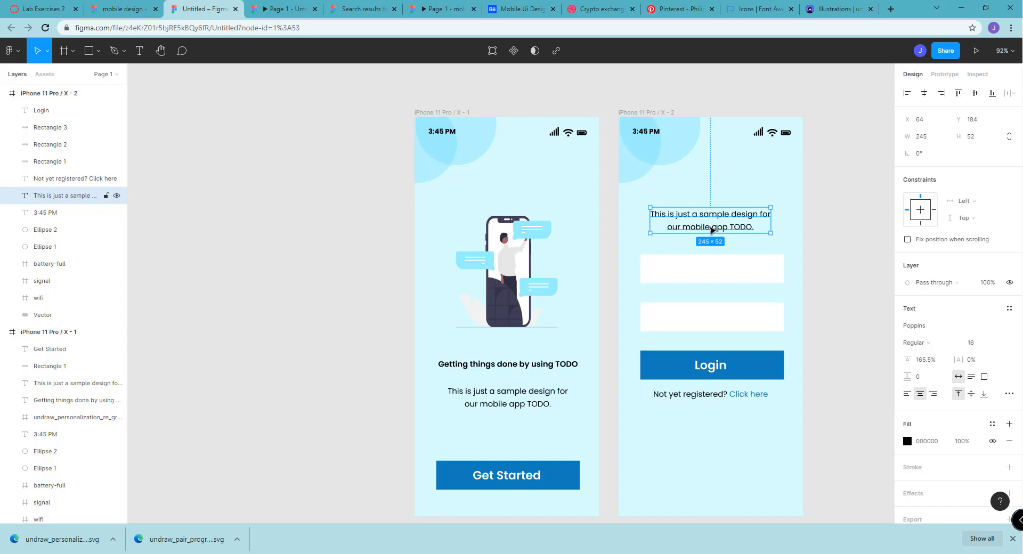
double_click(712, 229)
type("Logi")
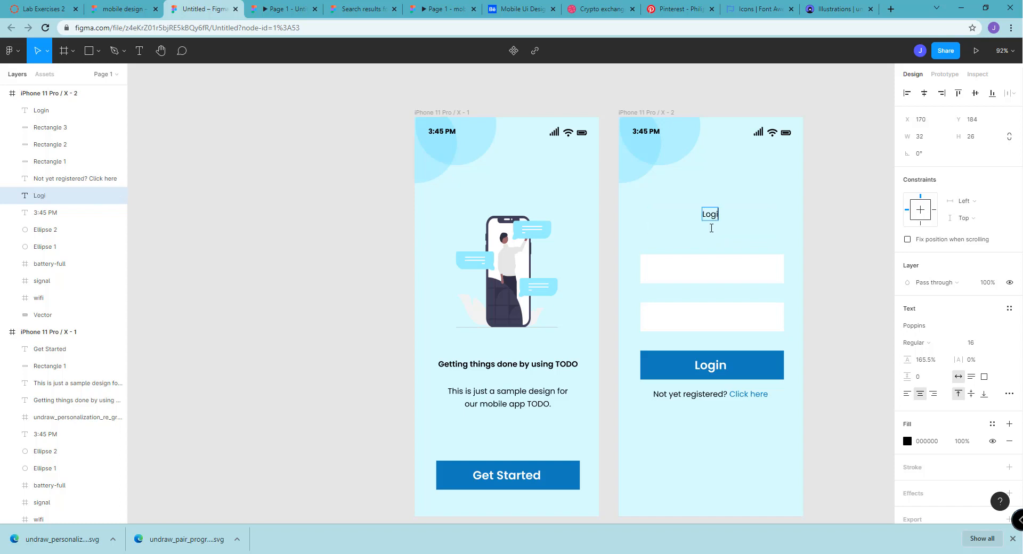
type("n to access f")
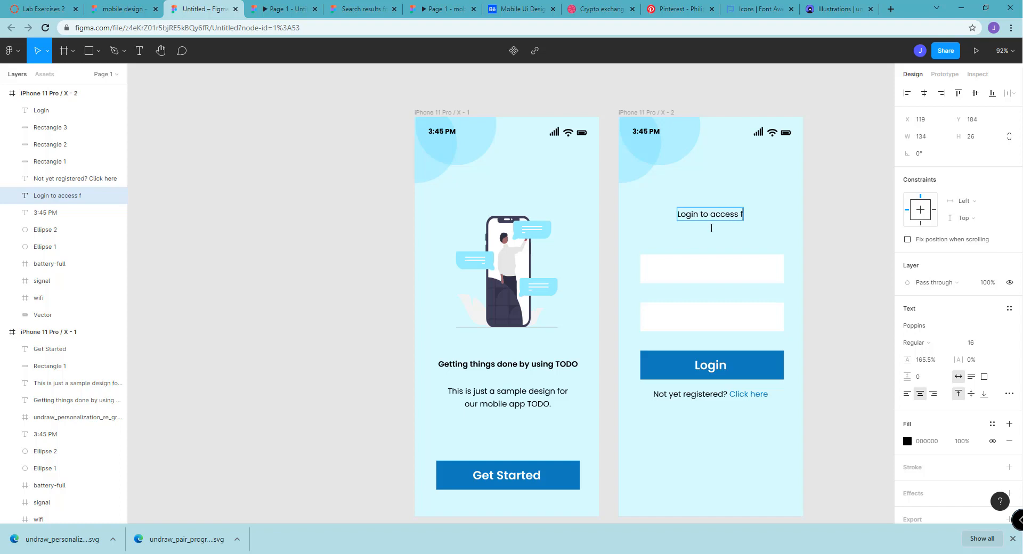
type("eatures")
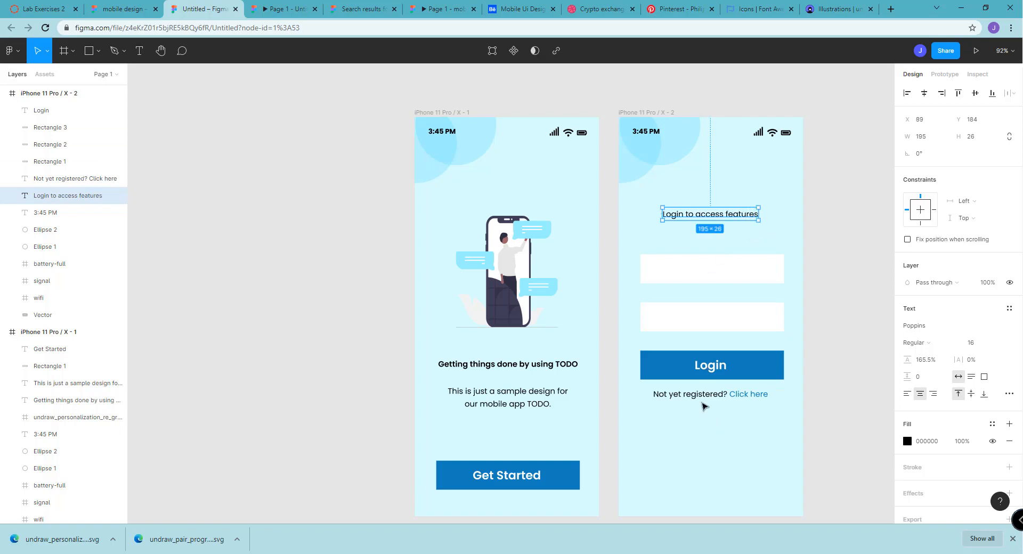
Duplicate the registration line above the first white field, change its text to "Email" and place it at about X 40, Y 242
left_click(703, 400)
key("ctrl+v")
left_click_drag(718, 397, 699, 244)
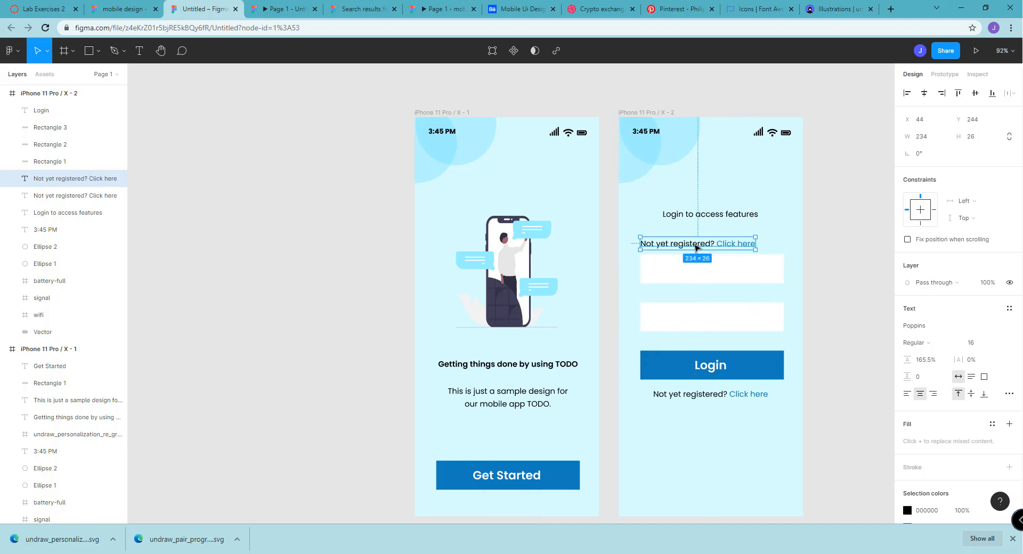
key("BackSpace")
type("Email")
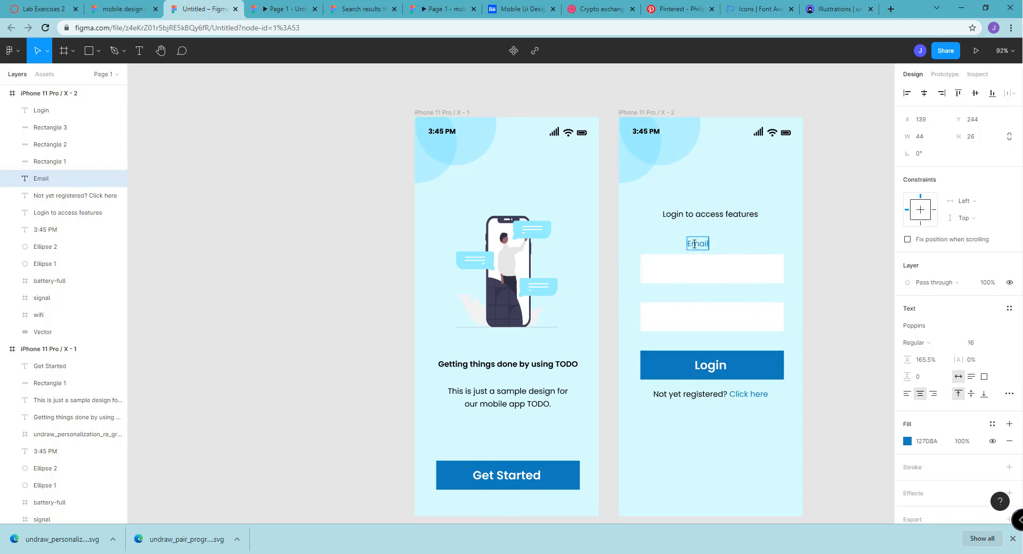
key("Escape")
left_click_drag(697, 245, 657, 246)
Duplicate the Email label above the second white field, change it to "Password" and align it with the field's left edge at X 44, Y 349
key("ctrl+v")
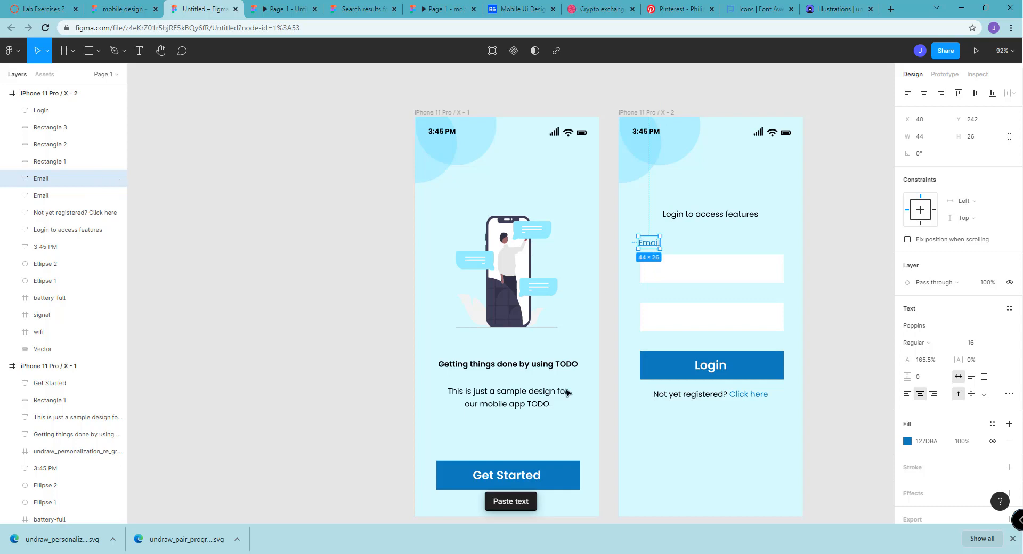
left_click_drag(649, 248, 650, 297)
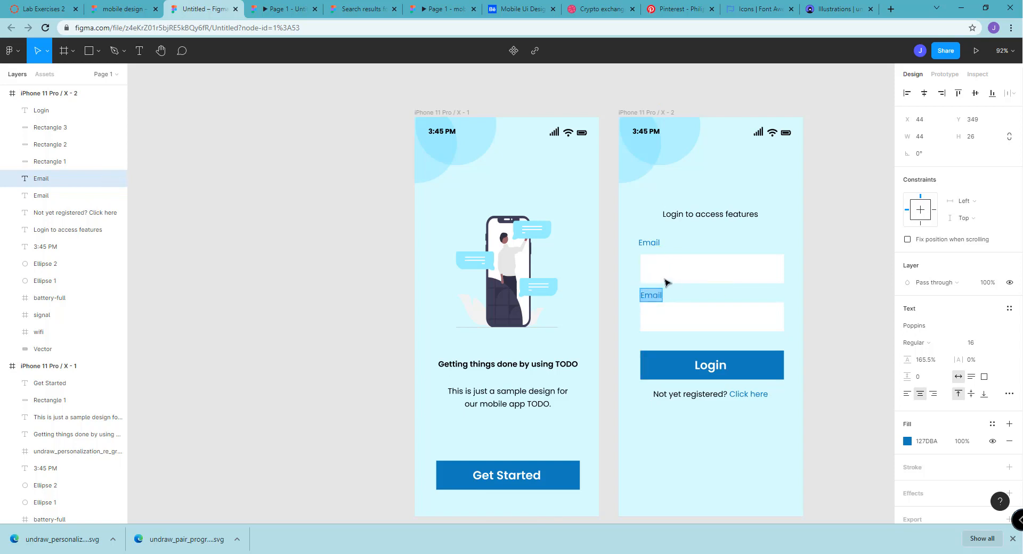
type("Password")
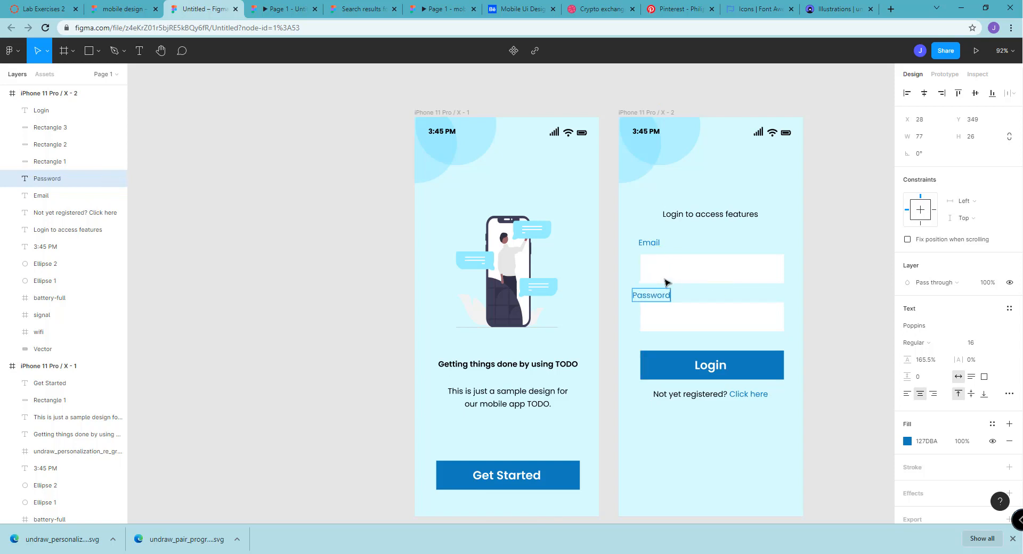
key("Escape")
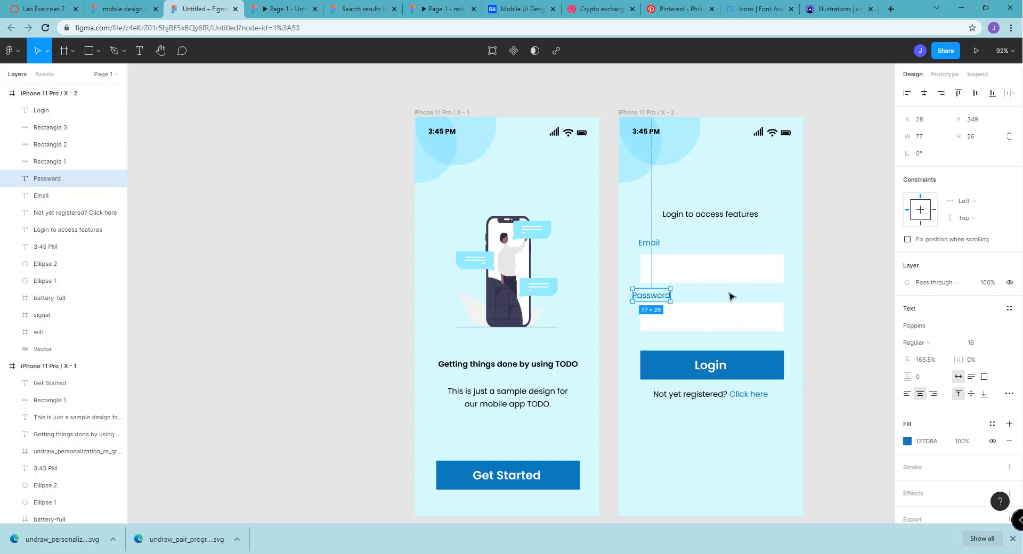
key("Escape")
left_click_drag(659, 297, 667, 298)
Align the Email label with the first white field's left edge at X 44 and lower it to just above the field
left_click(630, 233)
left_click(652, 244)
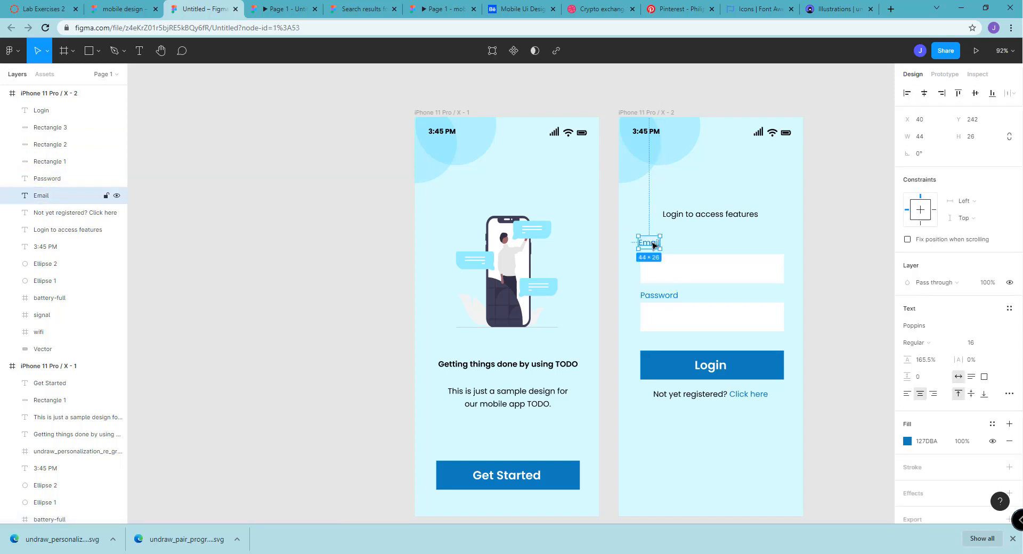
left_click_drag(652, 245, 656, 243)
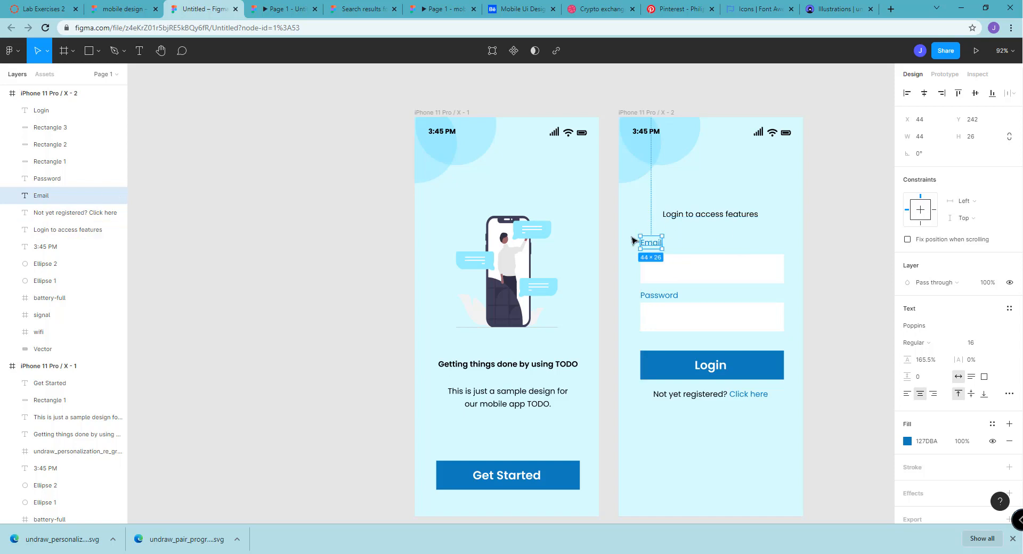
left_click_drag(649, 242, 646, 252)
left_click(689, 241)
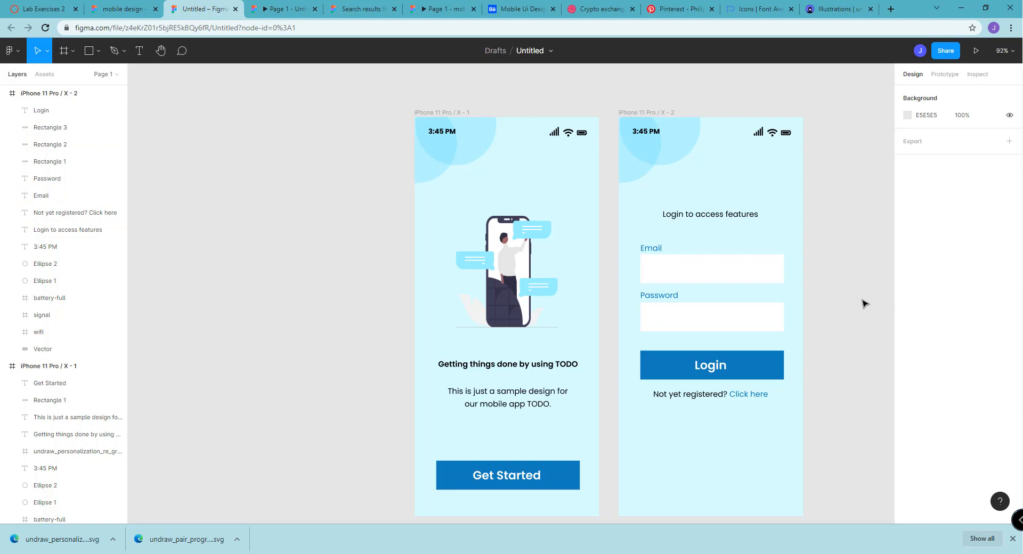
Fill the Email and Password labels with black 000000 and reduce the fill opacity to get a softer gray
left_click(659, 295)
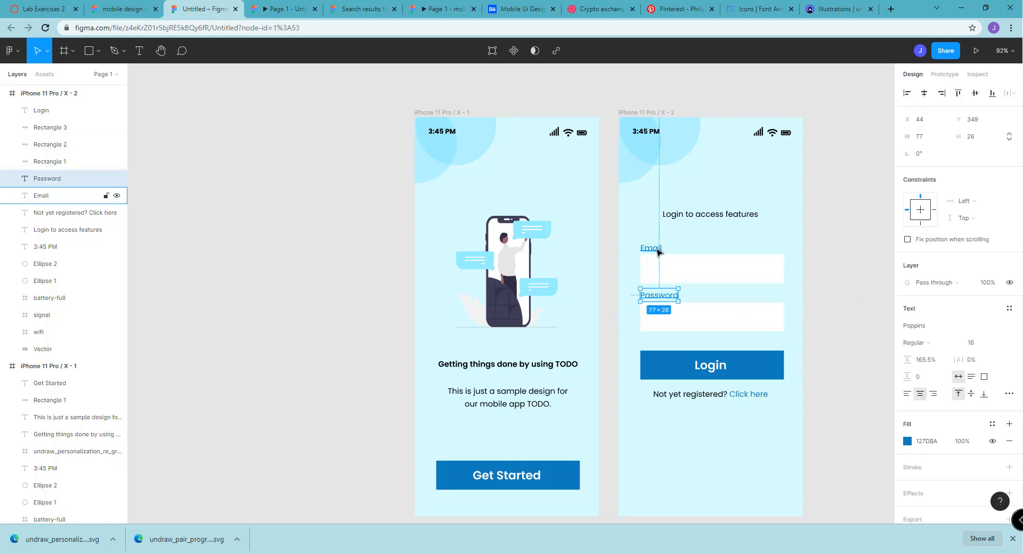
left_click(659, 250, "shift")
left_click(908, 485)
left_click(828, 332)
left_click_drag(793, 367, 766, 384)
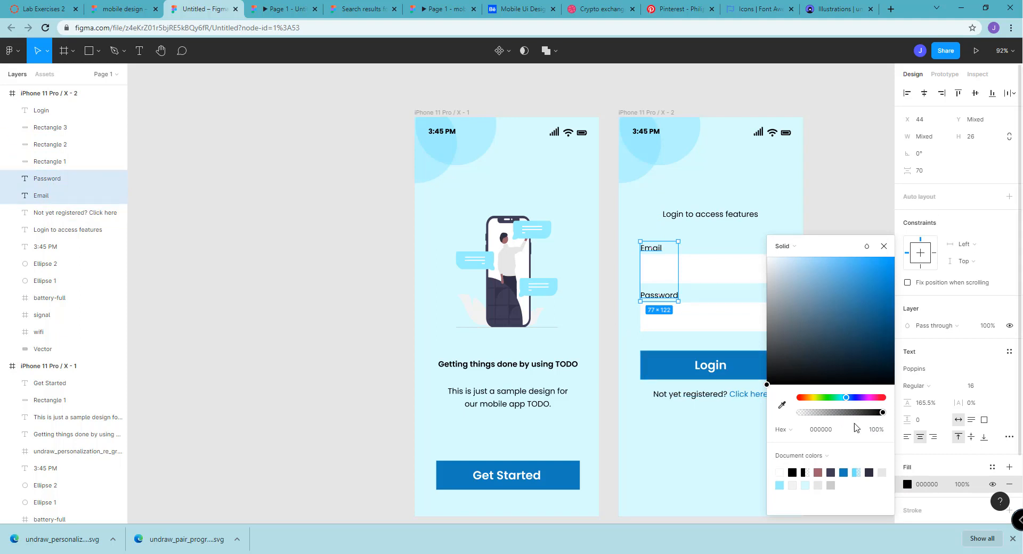
left_click_drag(884, 415, 855, 413)
left_click(858, 159)
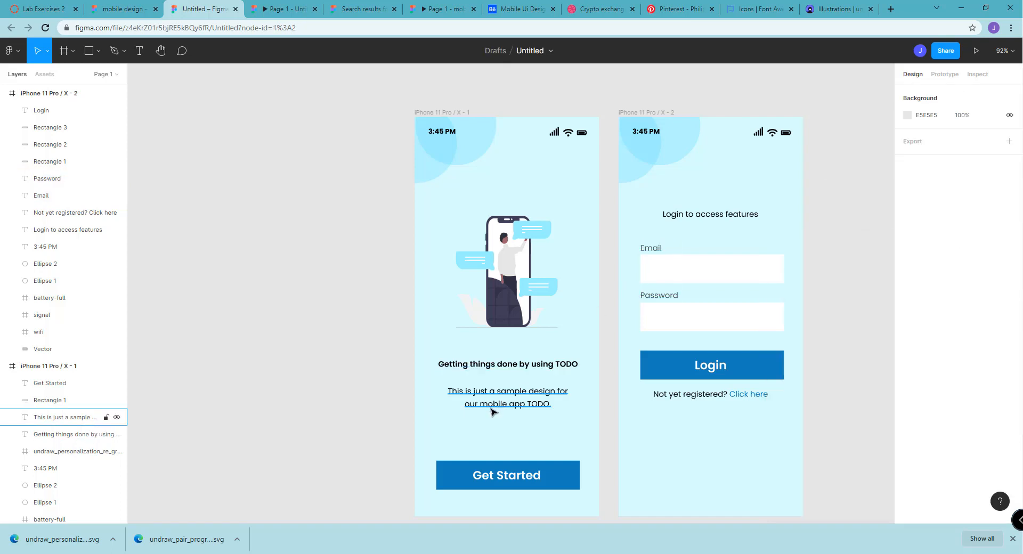
Reduce the fill opacity of the first frame's description text below the "Getting things done by using TODO" heading
left_click(490, 411)
left_click(926, 444)
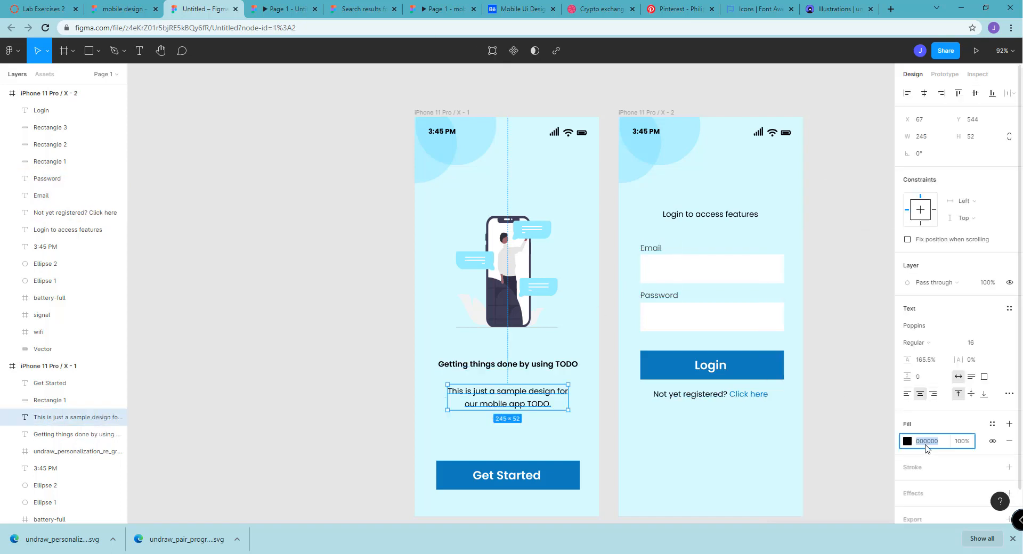
left_click(965, 447)
left_click_drag(977, 447, 949, 445)
left_click(839, 447)
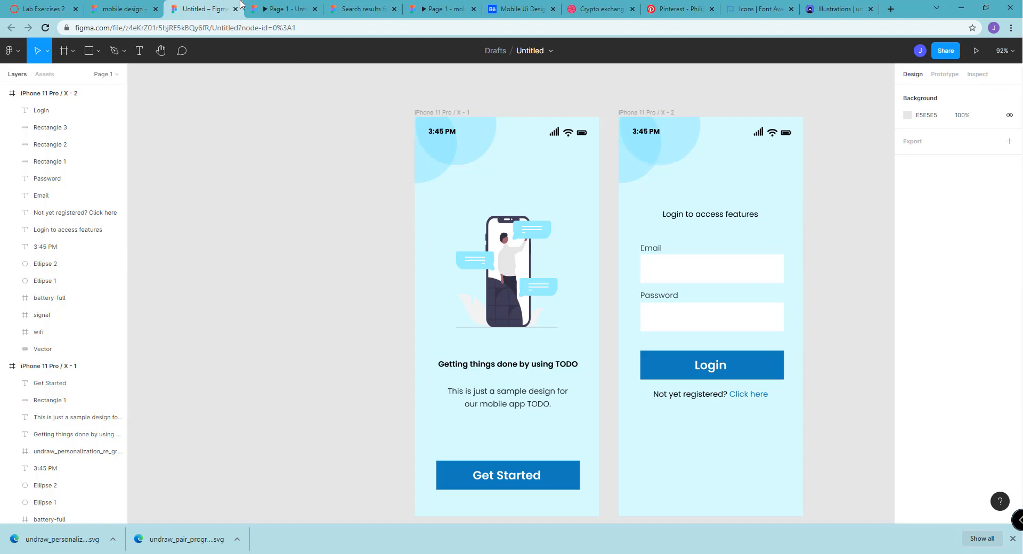
Preview the design as a prototype and advance from the welcome screen to the second screen
left_click(264, 7)
left_click(208, 9)
left_click(976, 50)
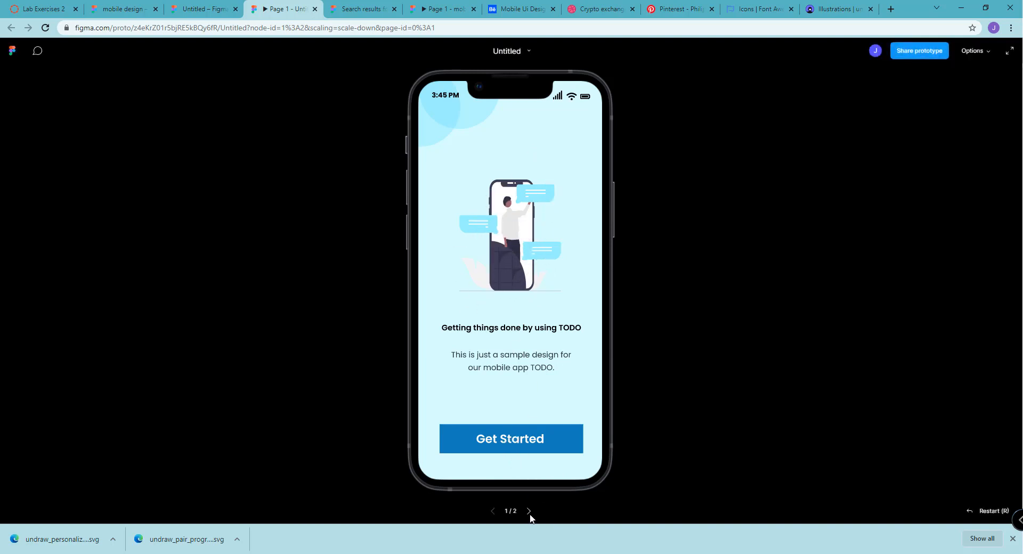
left_click(529, 511)
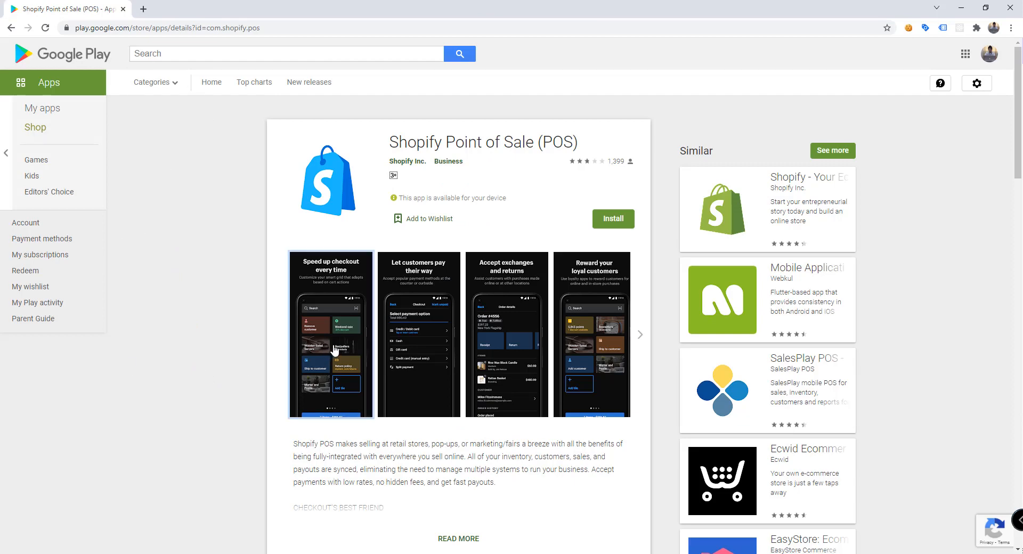
Examine the phone and tablet screenshots on the Shopify Point of Sale (POS) Google Play page, then close the enlarged view
left_click(341, 338)
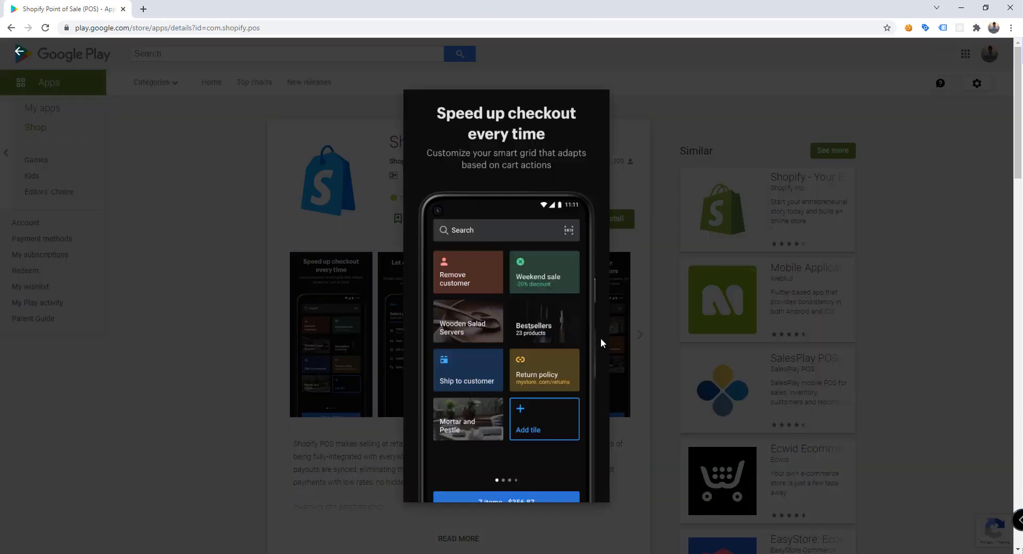
left_click(526, 371)
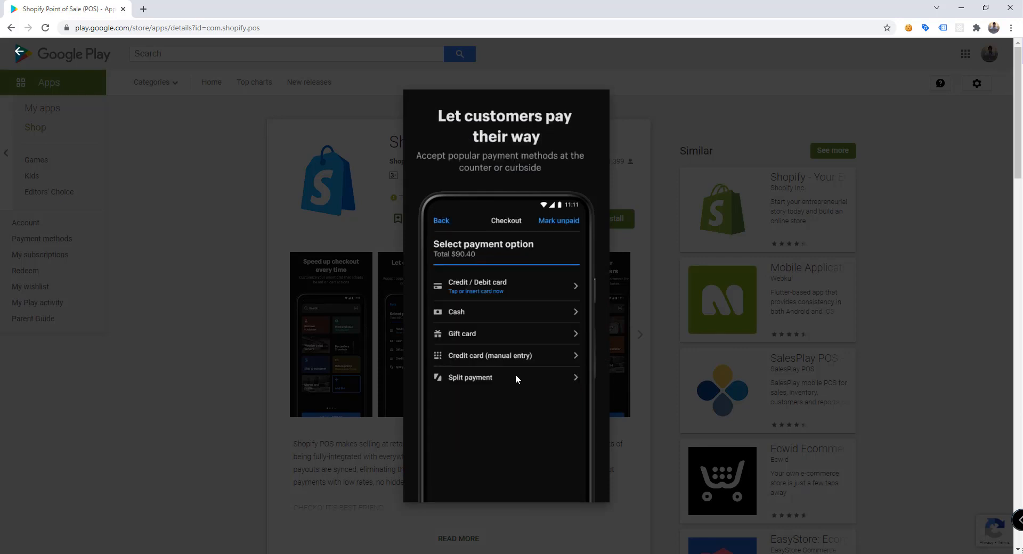
left_click(515, 374)
left_click(516, 374)
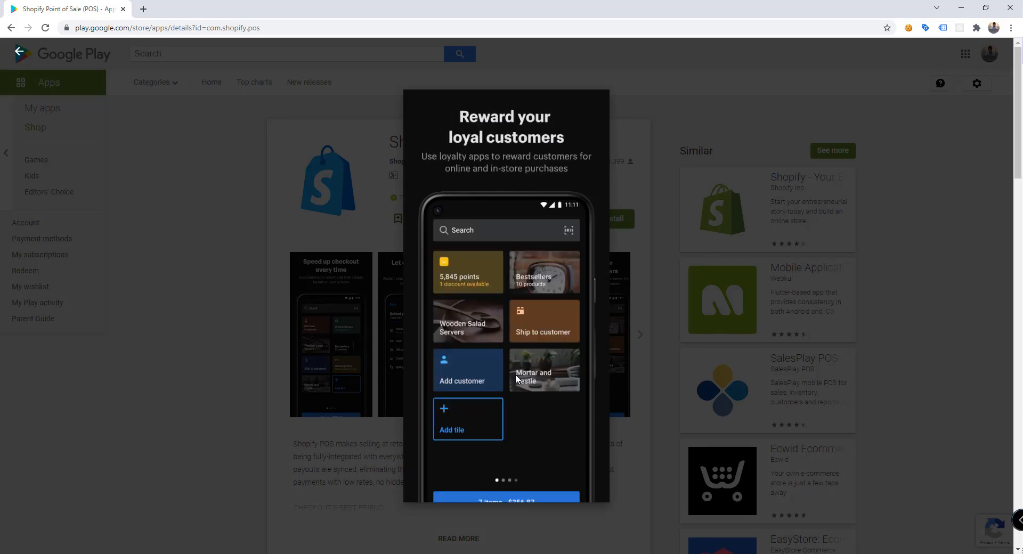
left_click(516, 374)
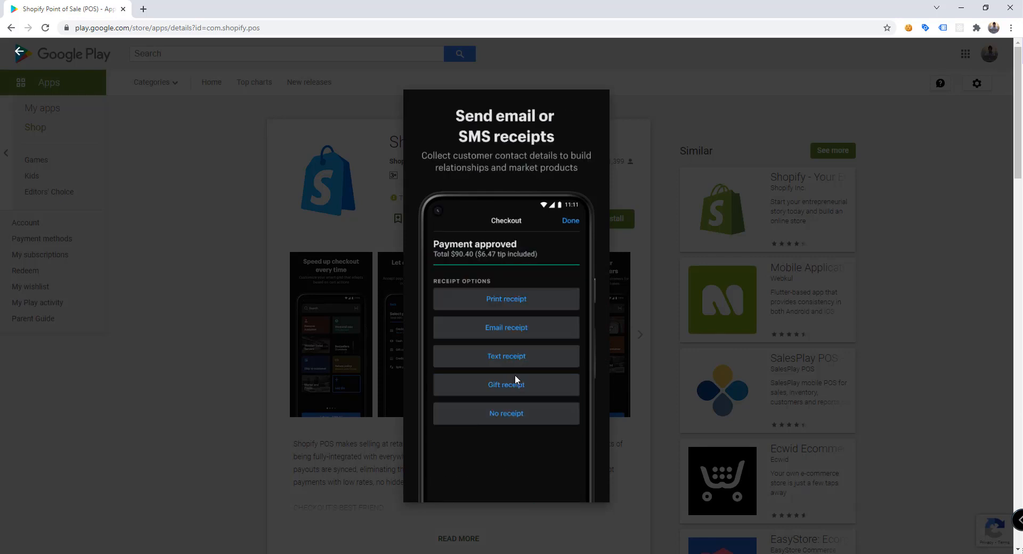
left_click(515, 375)
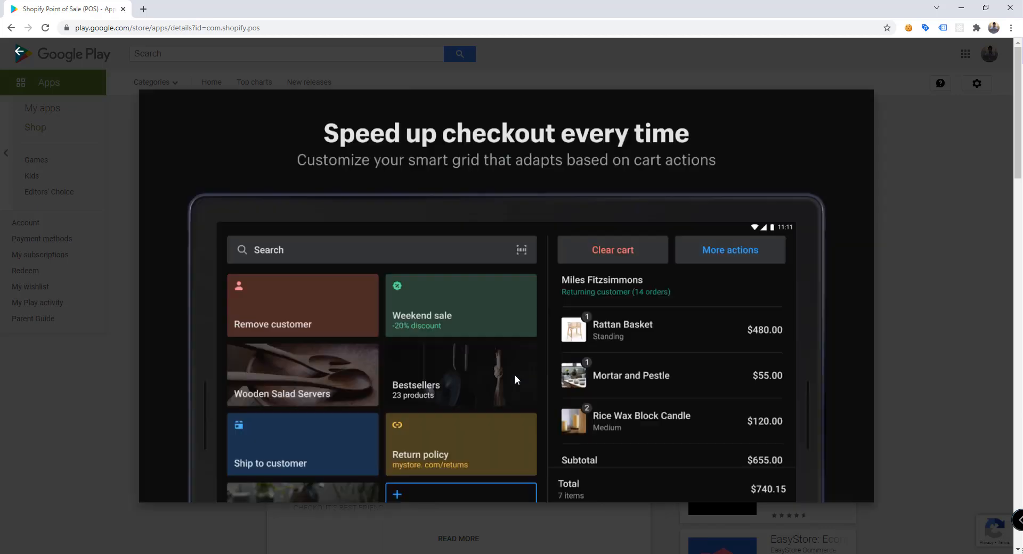
left_click(515, 375)
left_click(514, 375)
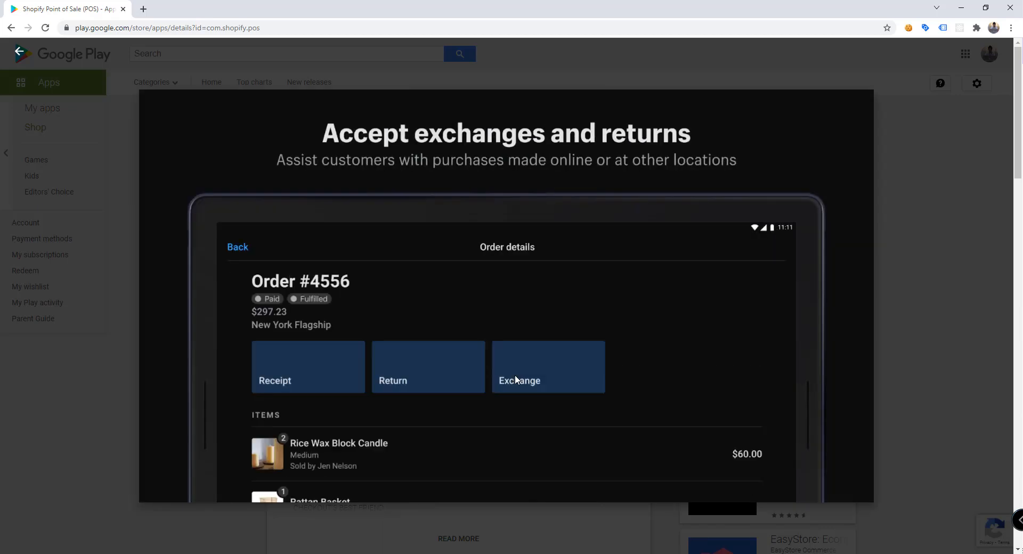
left_click(514, 375)
left_click(515, 375)
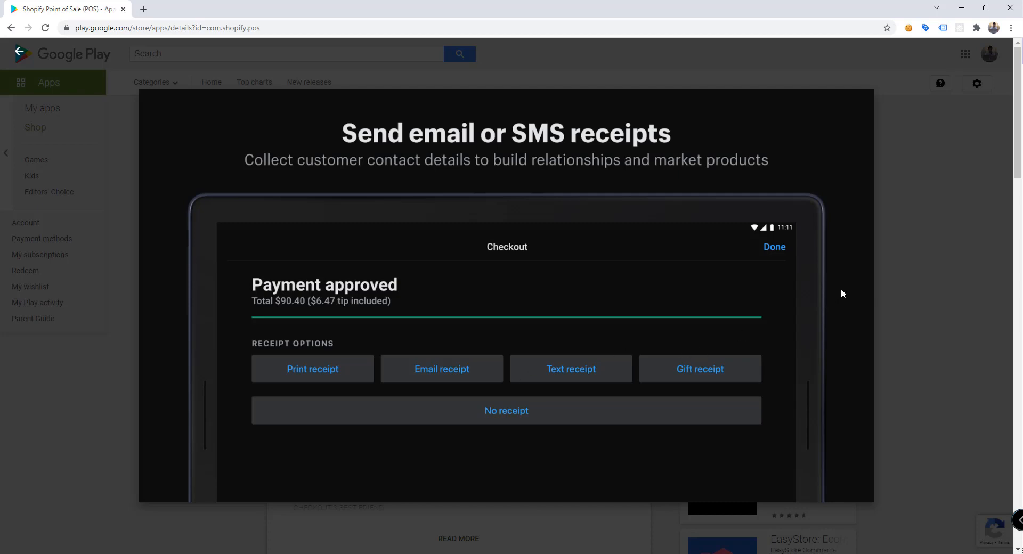
left_click(915, 238)
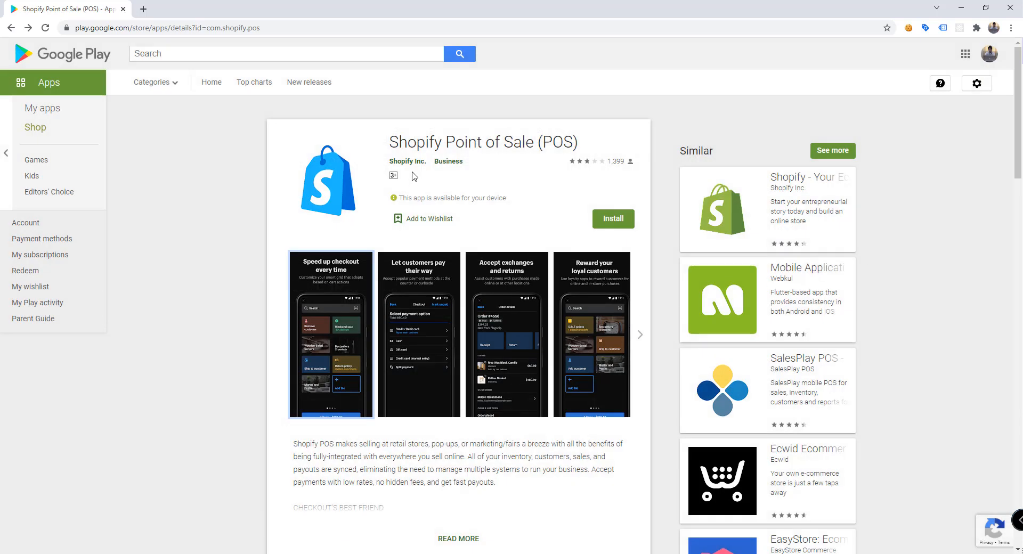